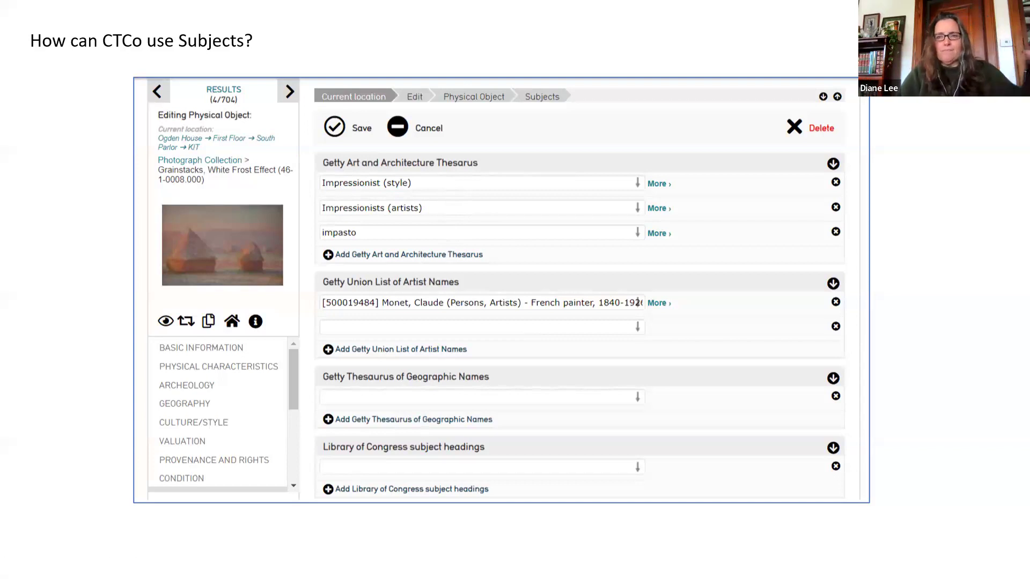
# - End the slide show and switch from PowerPoint to the Connecticut Collections site in the browser
pyautogui.press('Right')
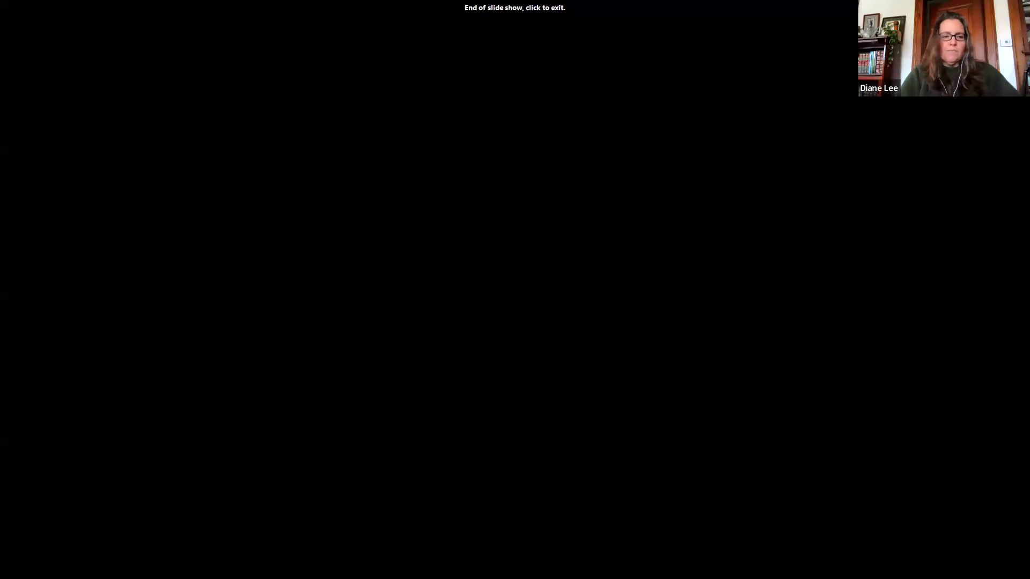
pyautogui.click(453, 234)
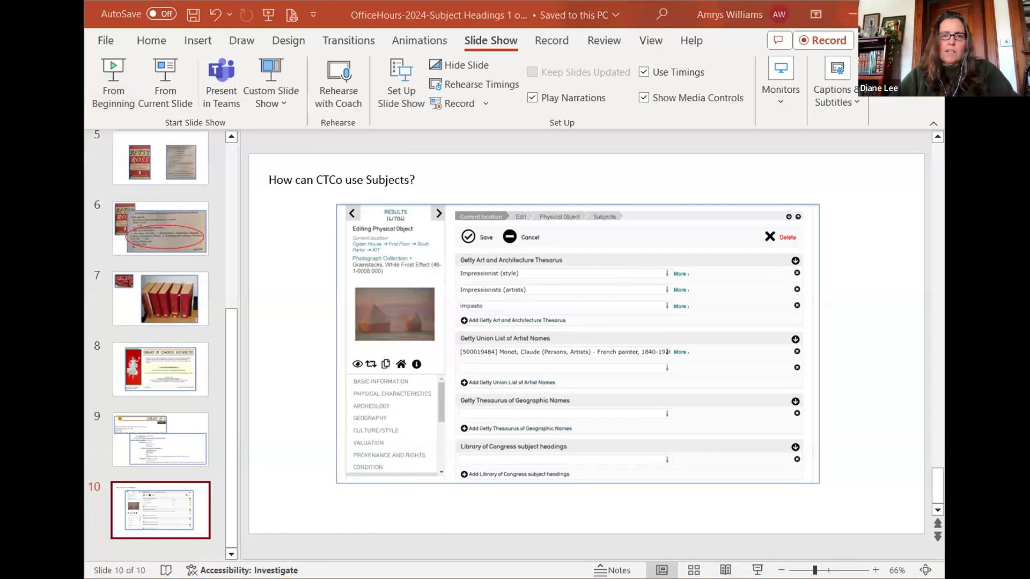
pyautogui.hotkey('alt', 'Tab')
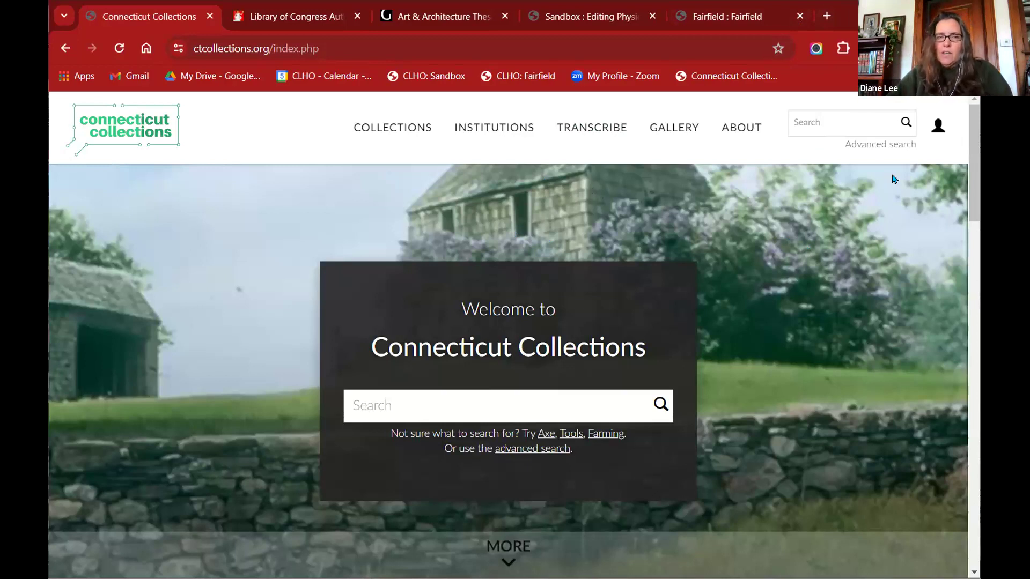
# - Search the Connecticut Collections site for the exact phrase "mark twain"
pyautogui.click(834, 124)
pyautogui.write('"mark twain"')
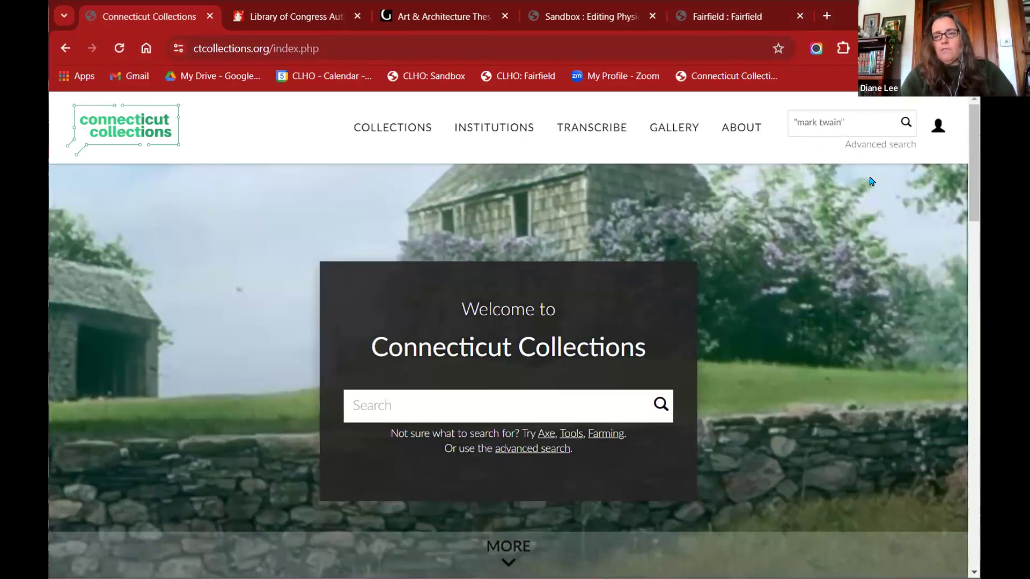
pyautogui.press('Return')
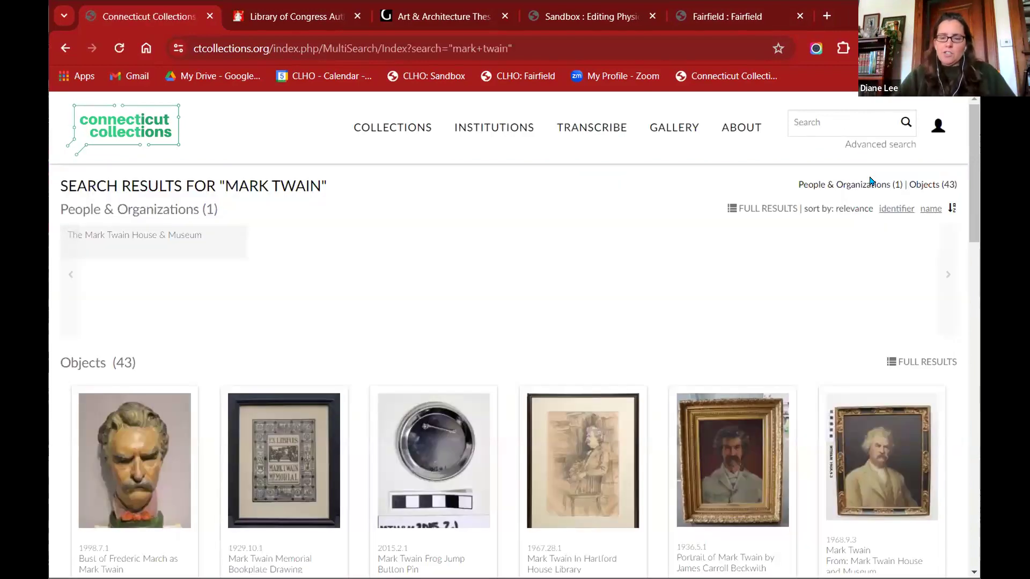
# - Look through the matching object thumbnails and open the full results for Objects
pyautogui.scroll(-4, 730, 239)
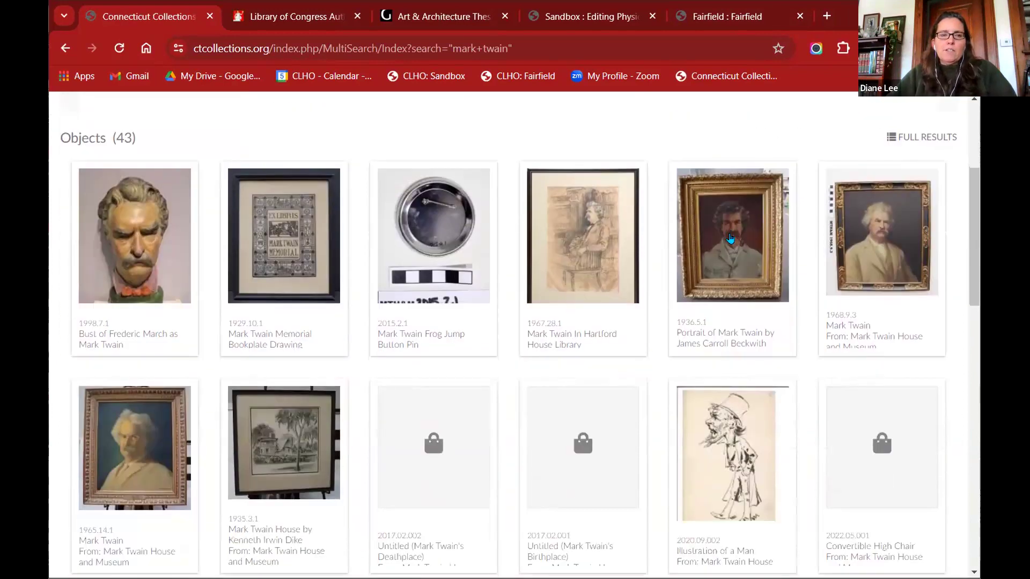
pyautogui.scroll(-1, 789, 313)
pyautogui.scroll(-3, 789, 314)
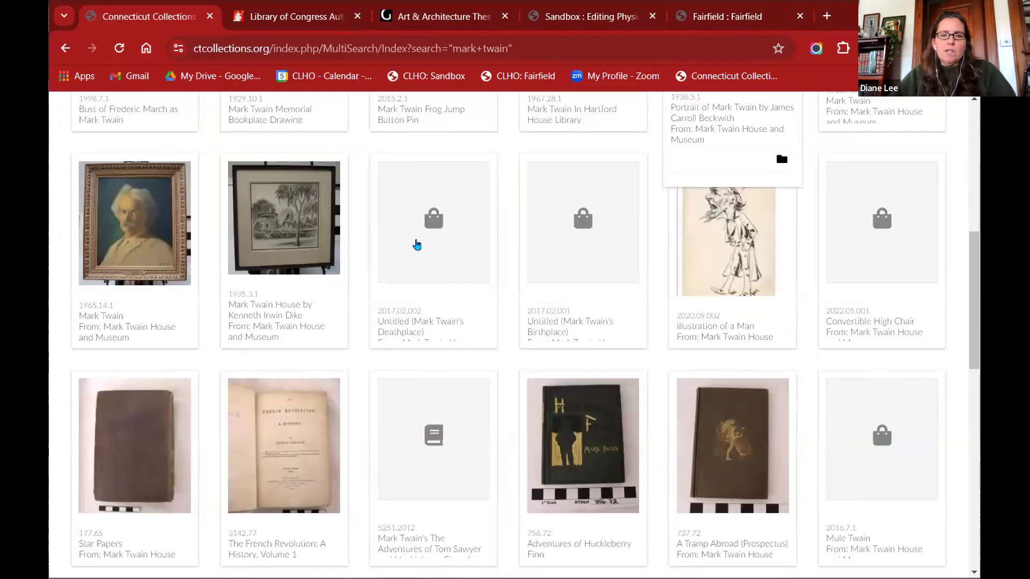
pyautogui.scroll(-5, 417, 245)
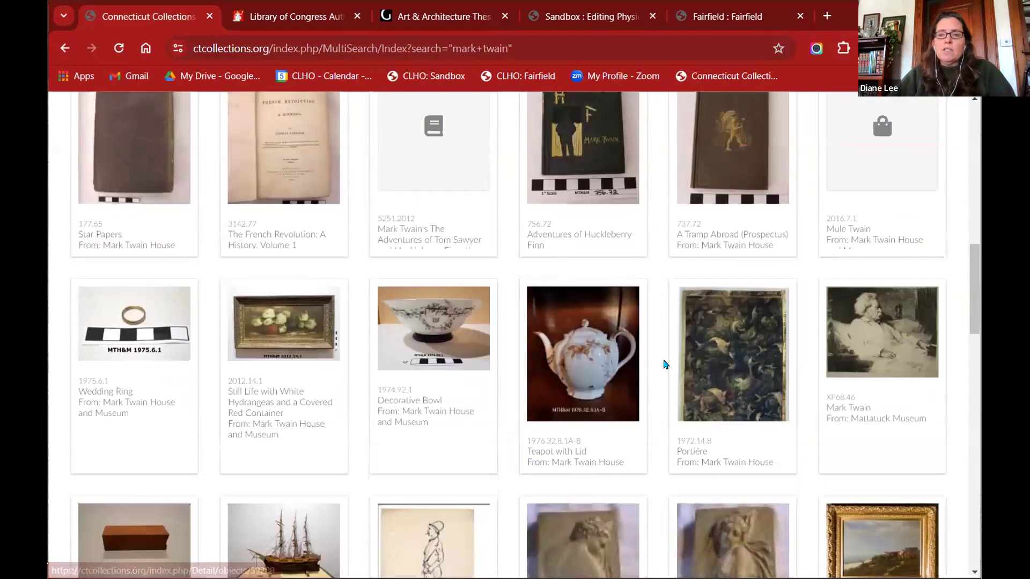
pyautogui.scroll(4, 664, 362)
pyautogui.scroll(10, 664, 363)
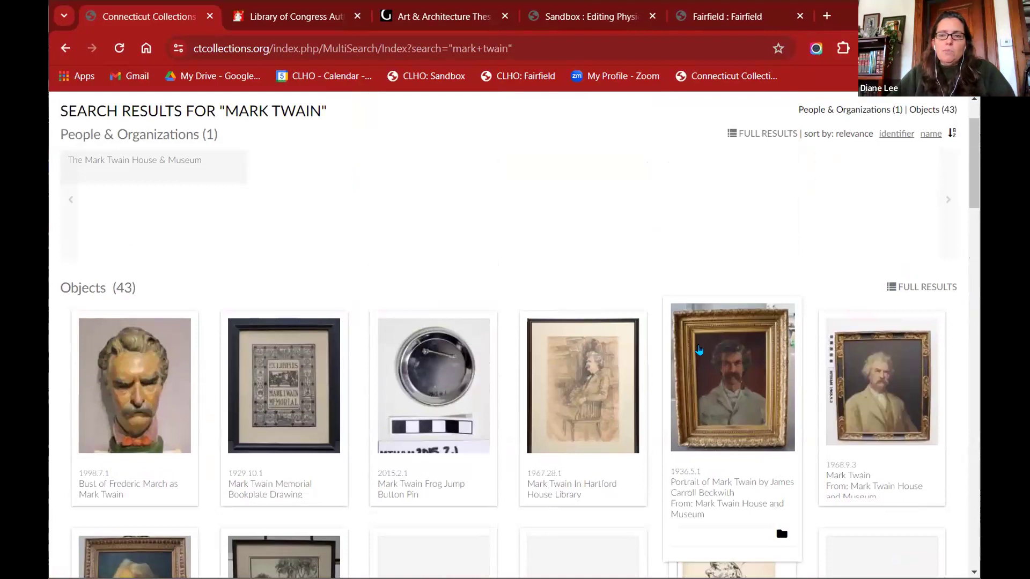
pyautogui.click(907, 288)
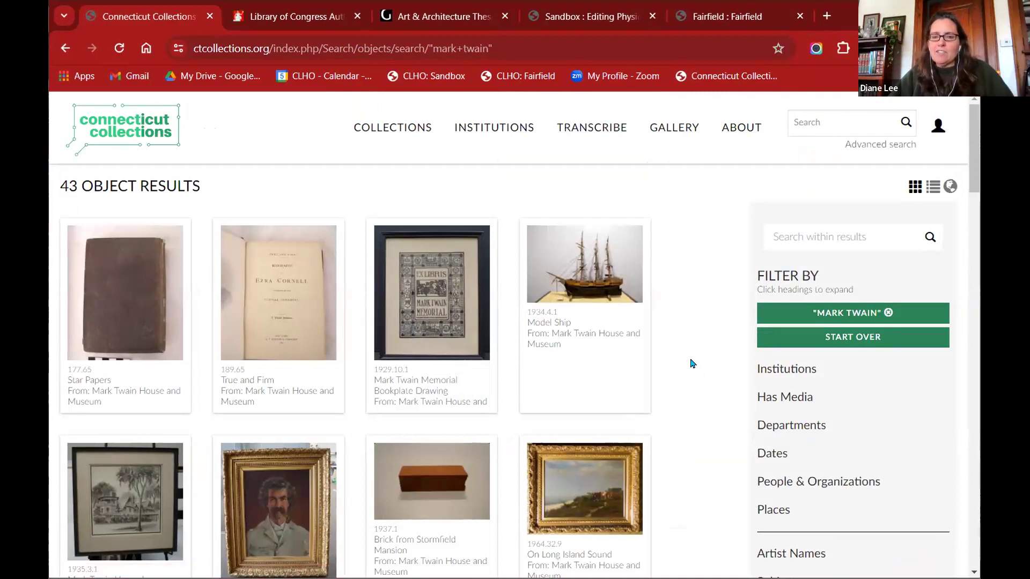
# - Filter the object results by the Library of Congress name "Clemens, Samuel Langhorne, 1835-1910", using the first of its two entries
pyautogui.scroll(-1, 692, 364)
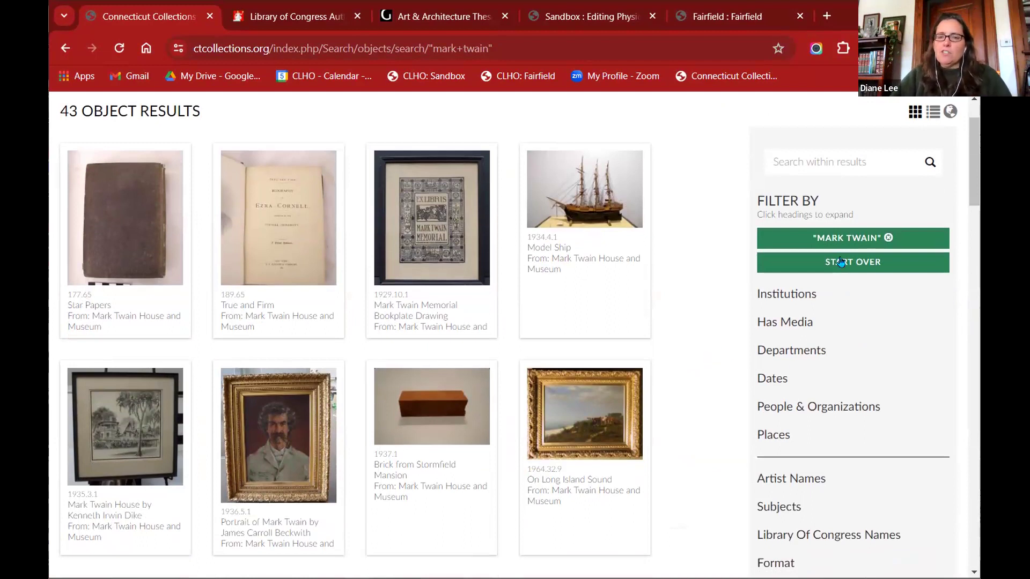
pyautogui.scroll(-4, 807, 300)
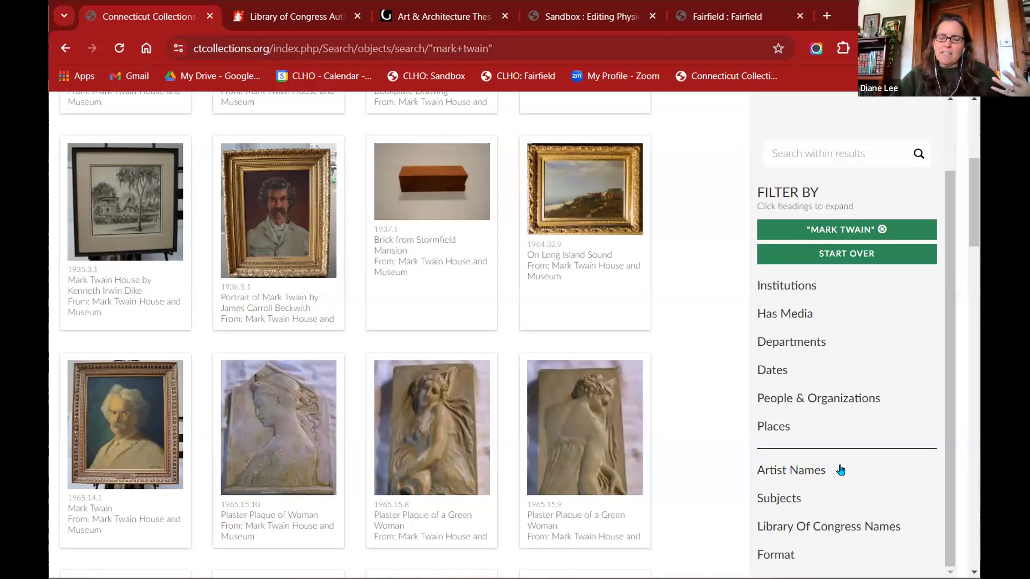
pyautogui.scroll(-4, 841, 470)
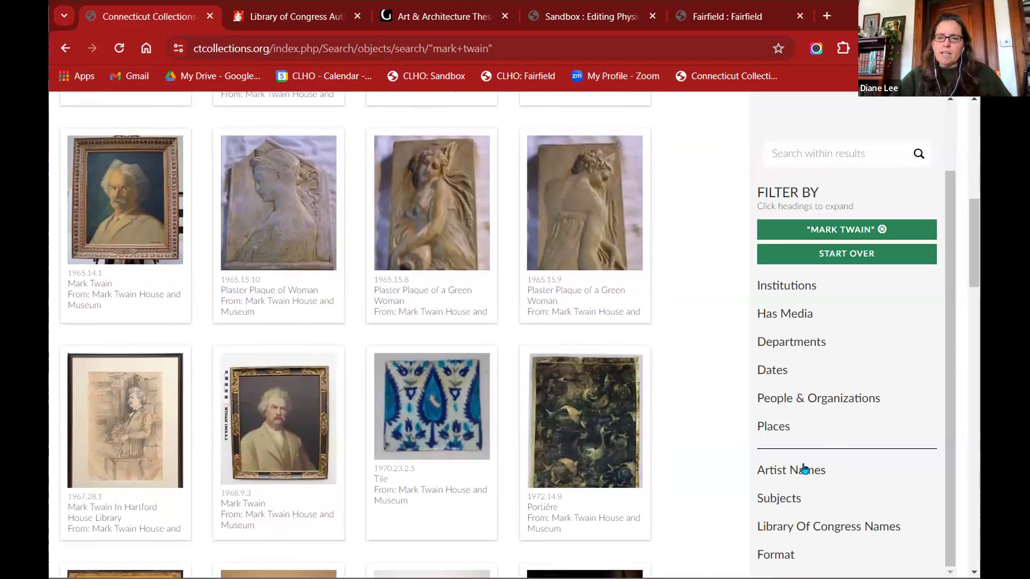
pyautogui.click(782, 530)
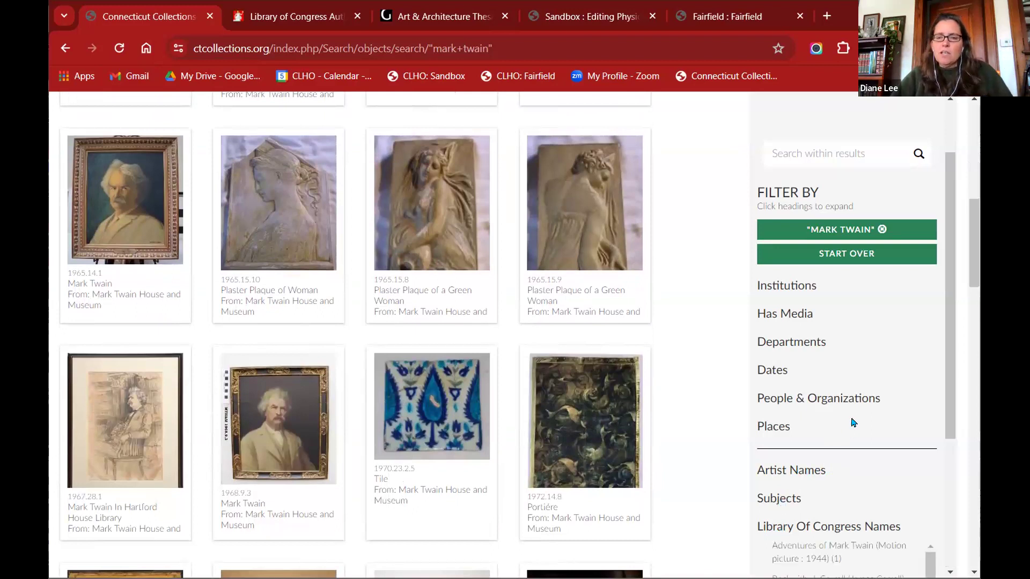
pyautogui.scroll(-4, 852, 424)
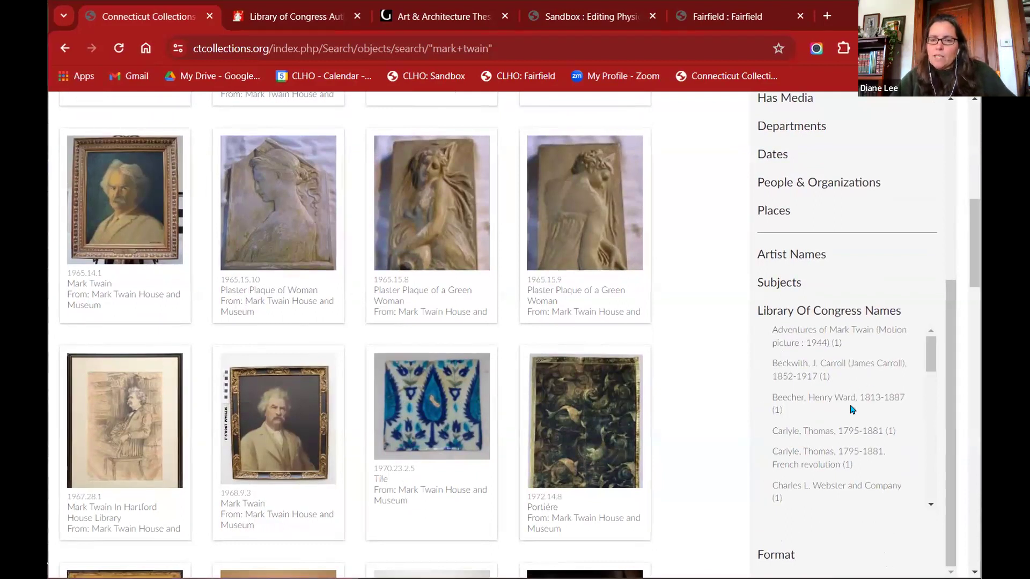
pyautogui.scroll(-2, 853, 412)
pyautogui.scroll(-2, 851, 413)
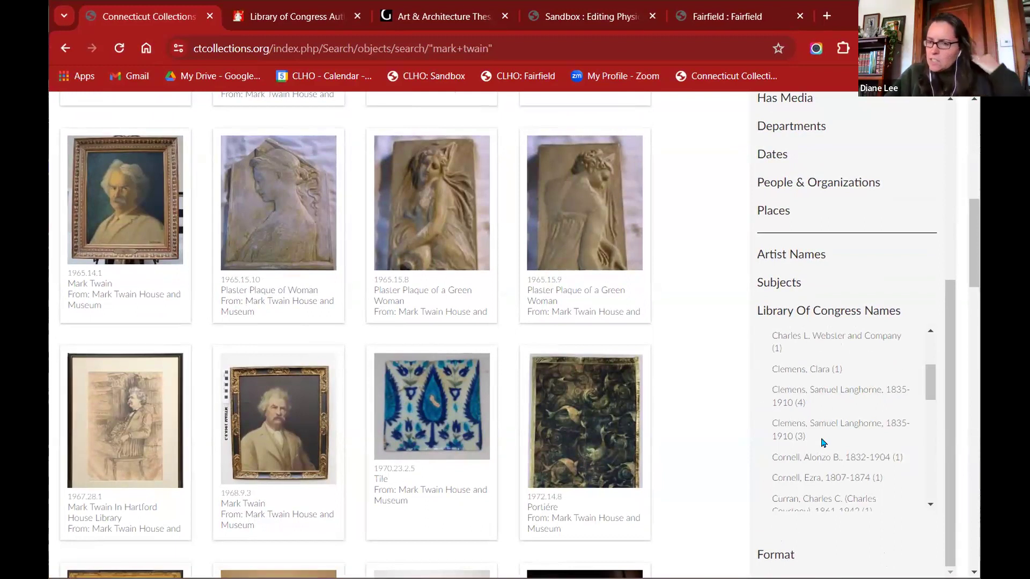
pyautogui.click(835, 393)
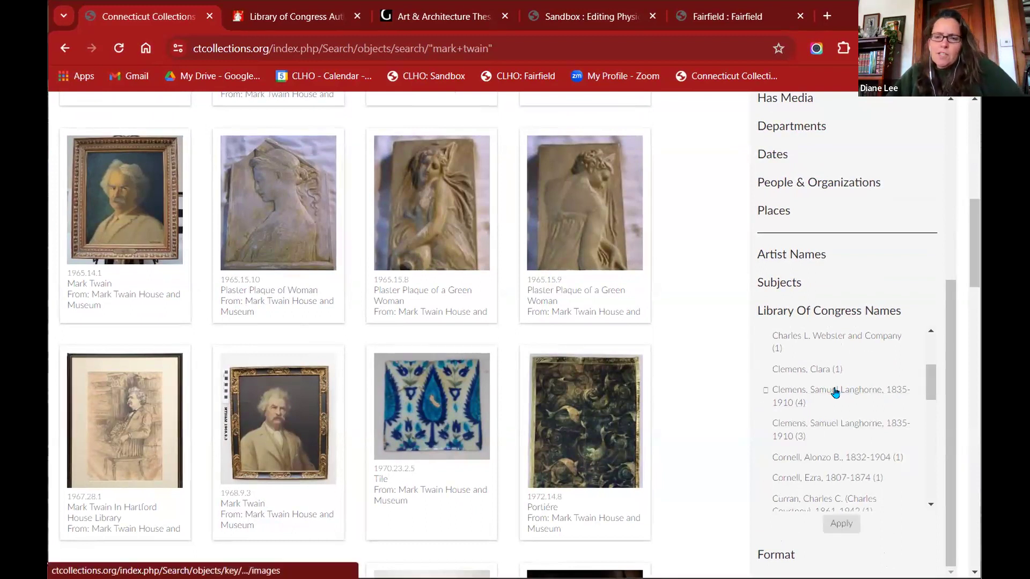
pyautogui.scroll(-2, 835, 392)
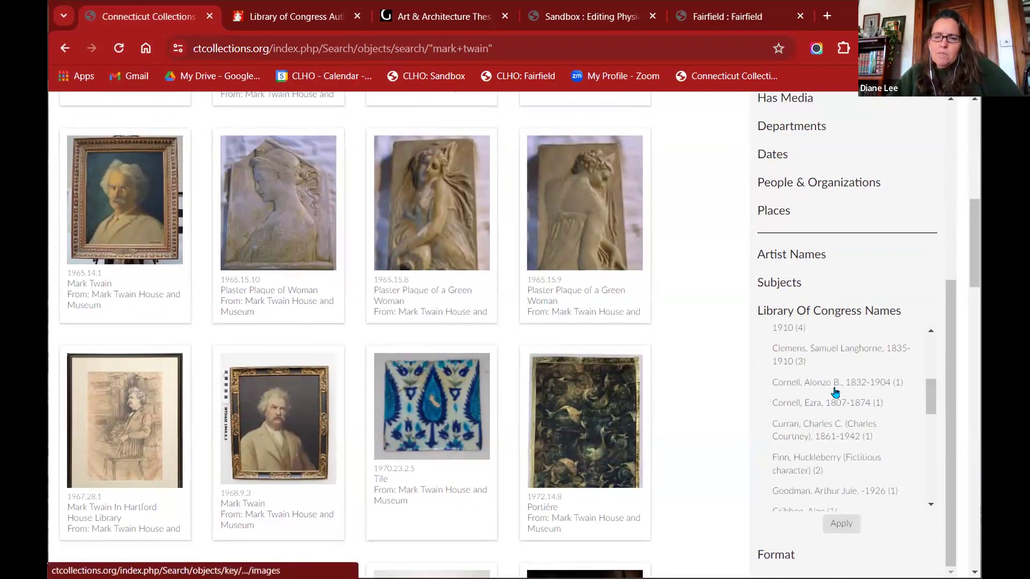
pyautogui.click(841, 524)
pyautogui.scroll(-1, 433, 510)
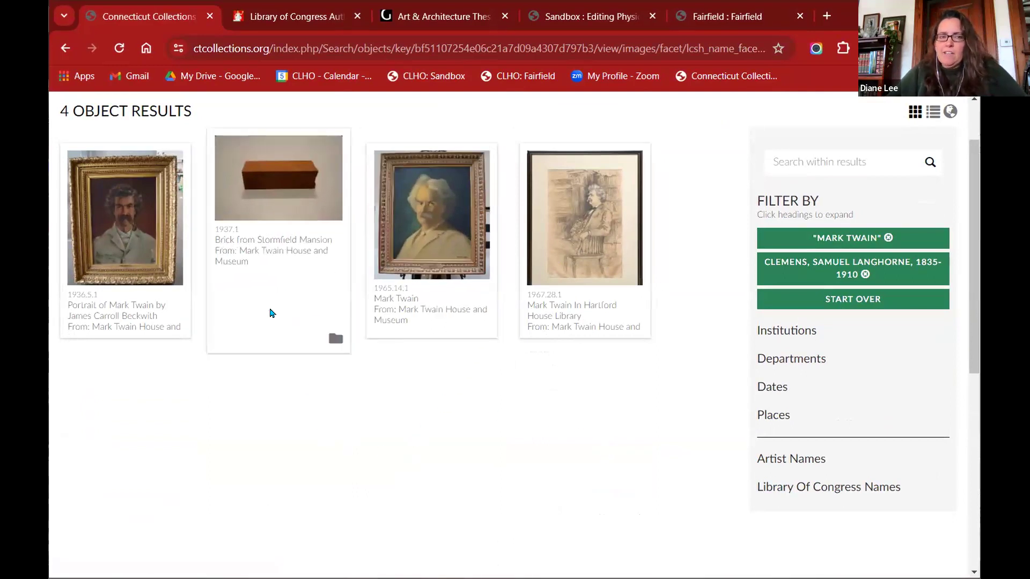
# - Open the Portrait of Mark Twain by James Carroll Beckwith record and review its description and related people in LC
pyautogui.click(116, 247)
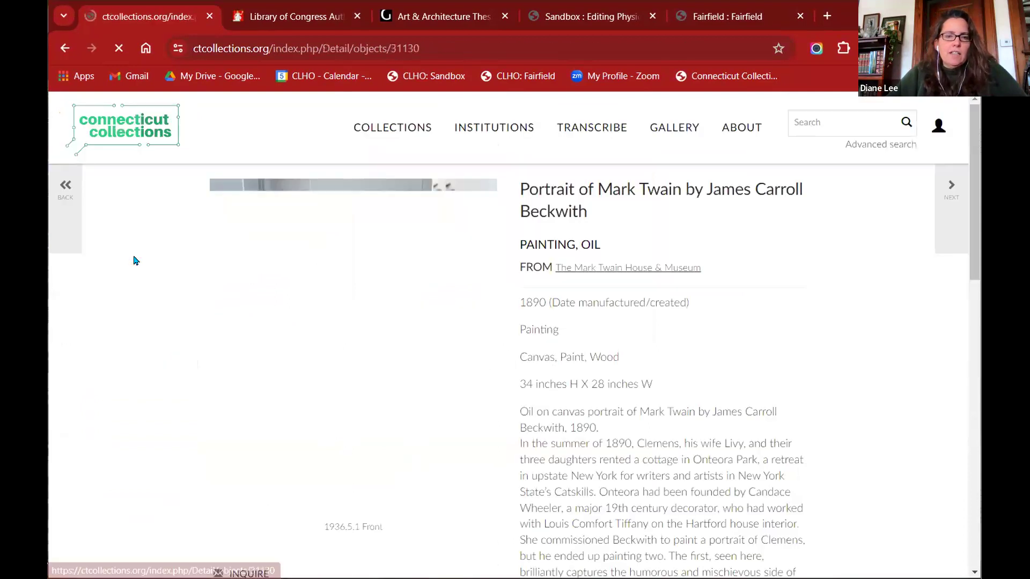
pyautogui.scroll(-2, 633, 368)
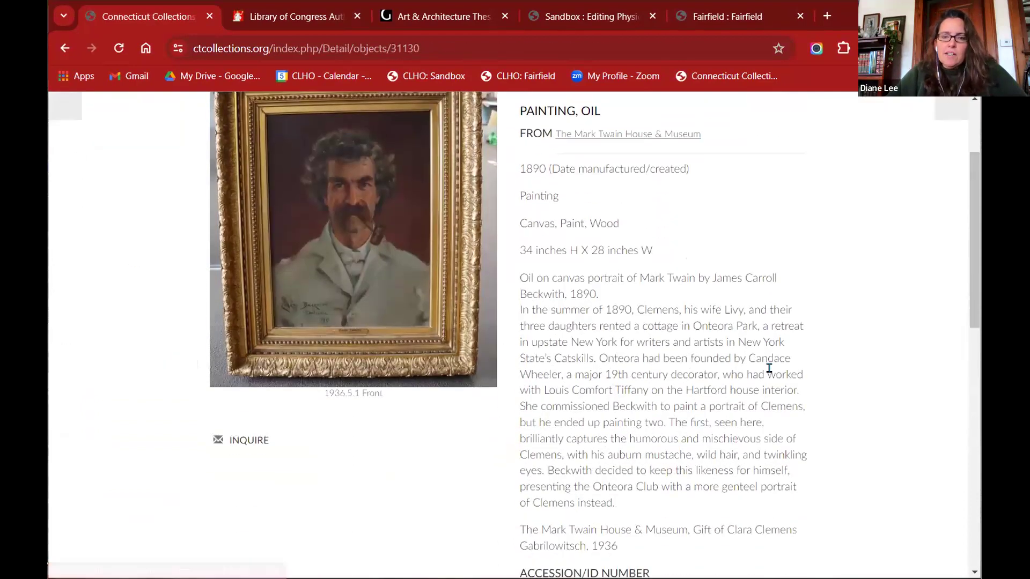
pyautogui.scroll(-7, 769, 368)
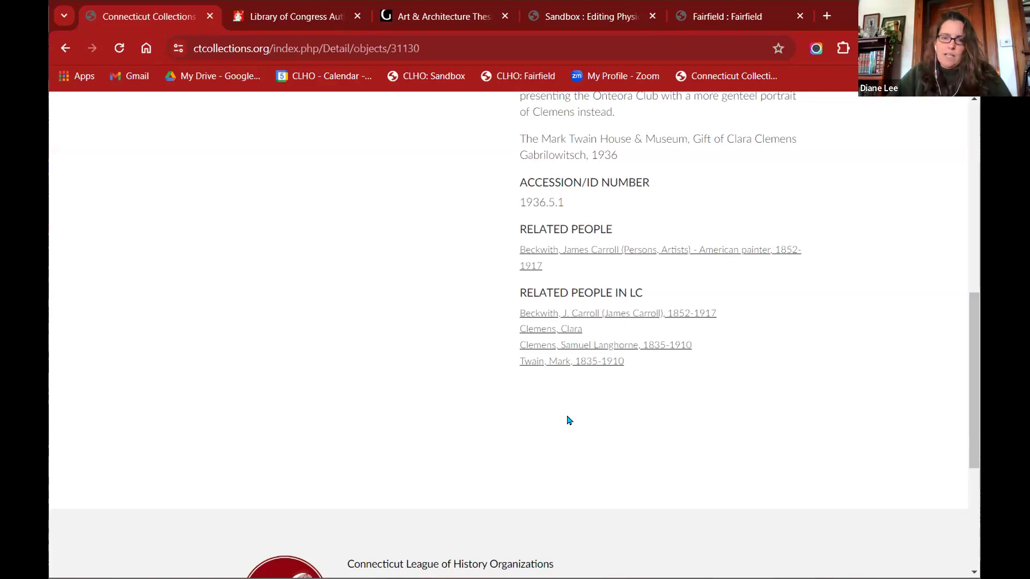
pyautogui.scroll(10, 569, 421)
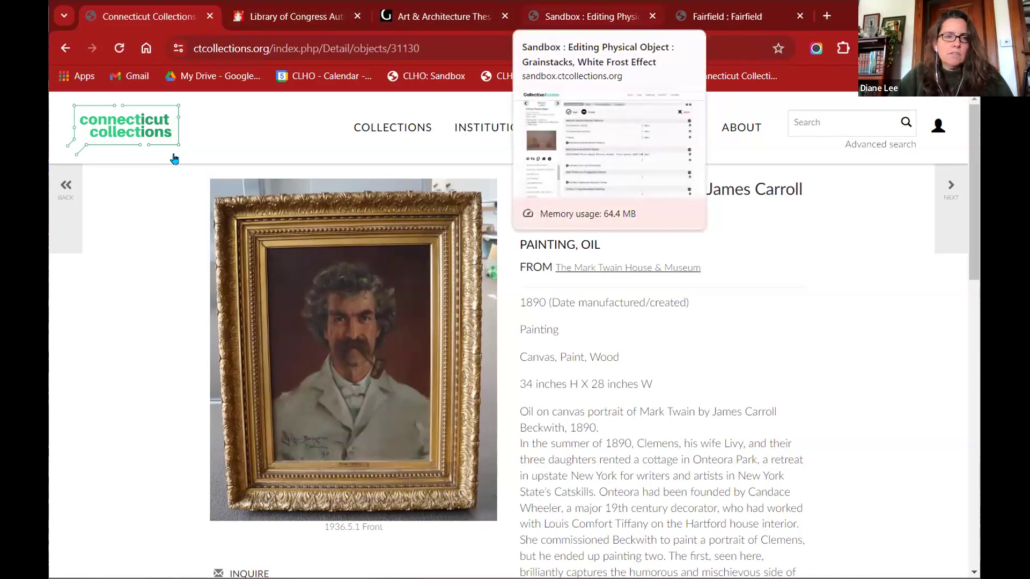
# - Return to the object results and remove the "Clemens, Samuel Langhorne, 1835-1910" filter
pyautogui.click(65, 185)
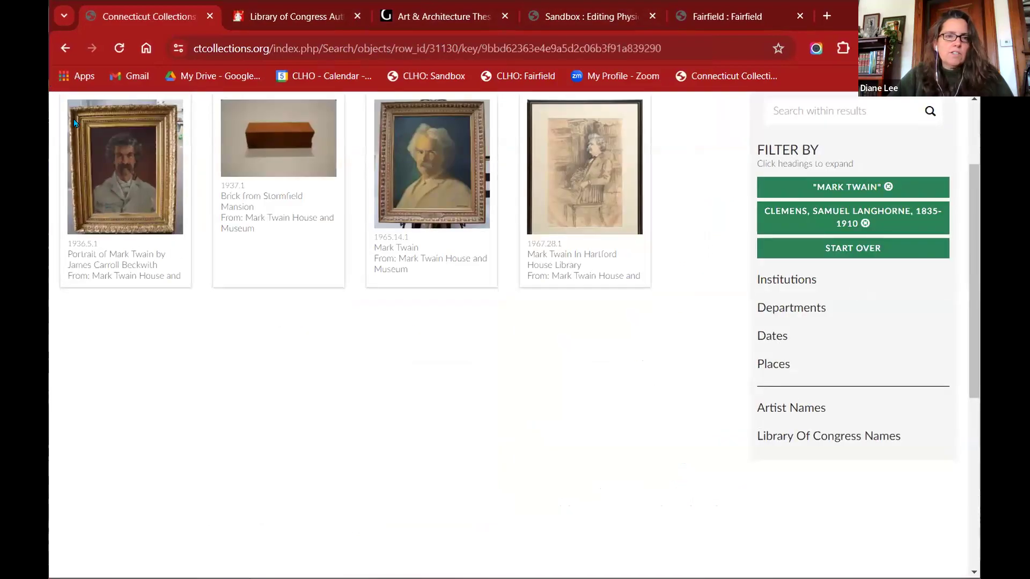
pyautogui.scroll(3, 483, 420)
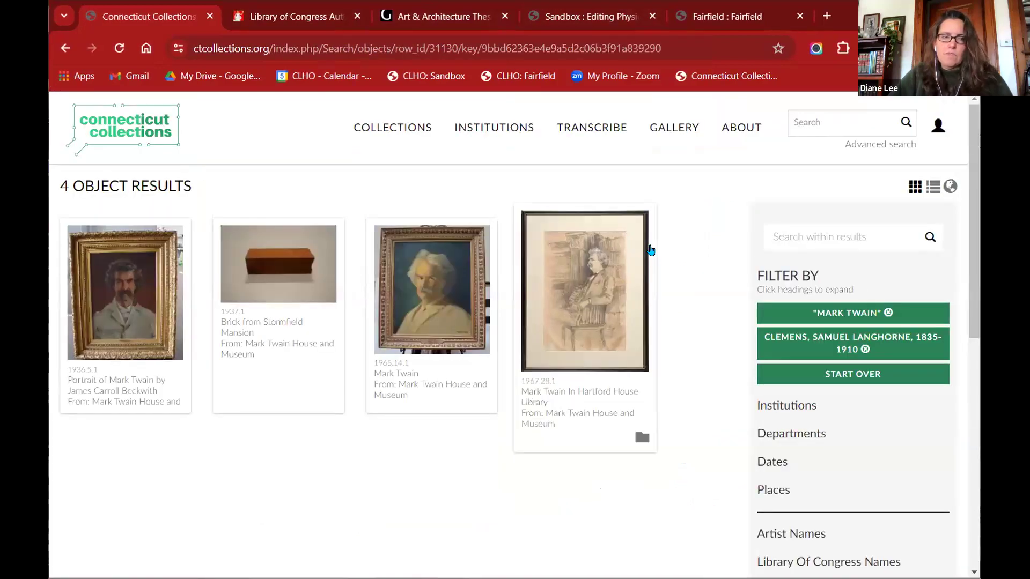
pyautogui.scroll(-1, 883, 389)
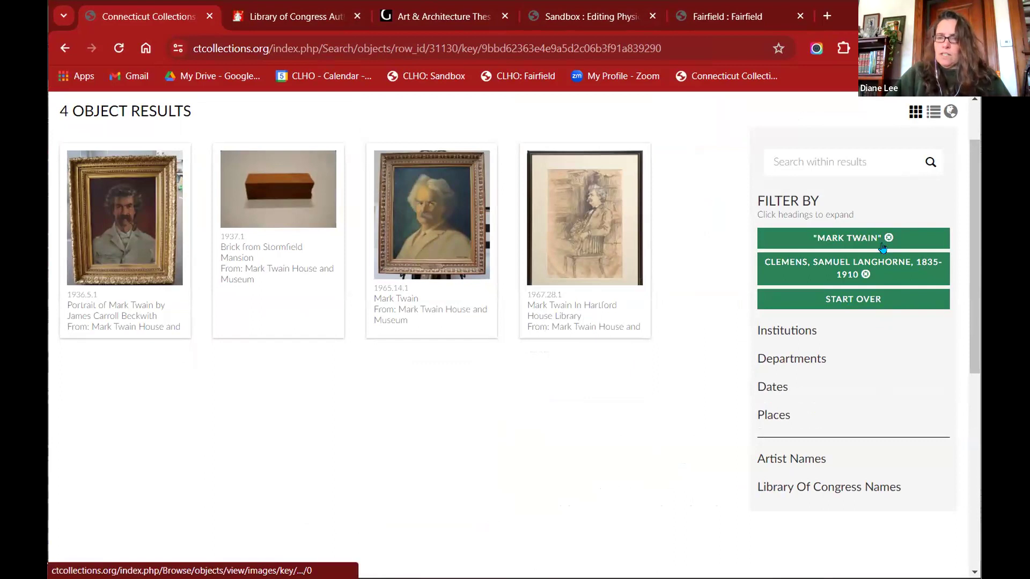
pyautogui.click(865, 275)
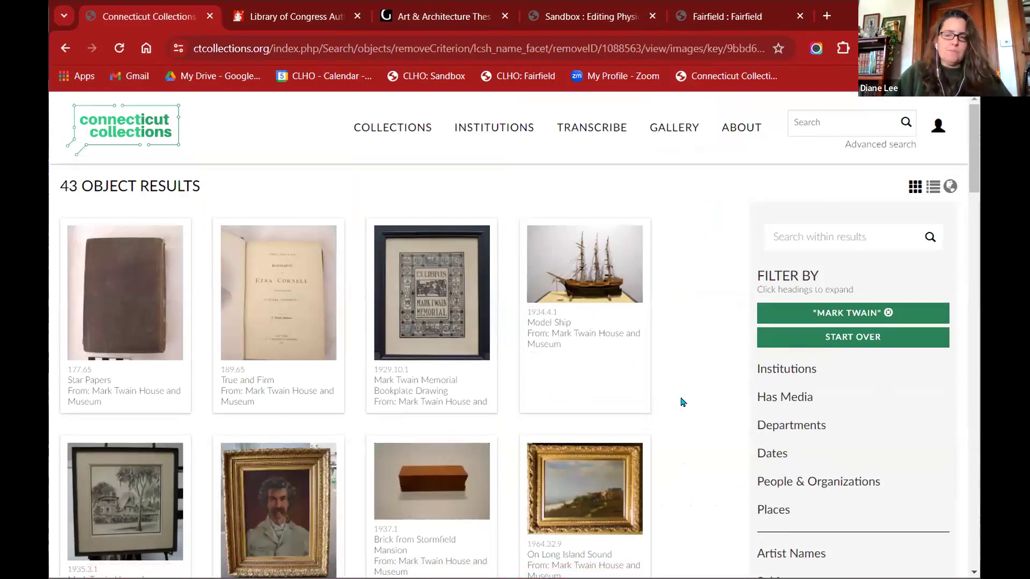
# - Filter the "mark twain" object results by institution to Mattatuck Museum
pyautogui.scroll(-3, 690, 370)
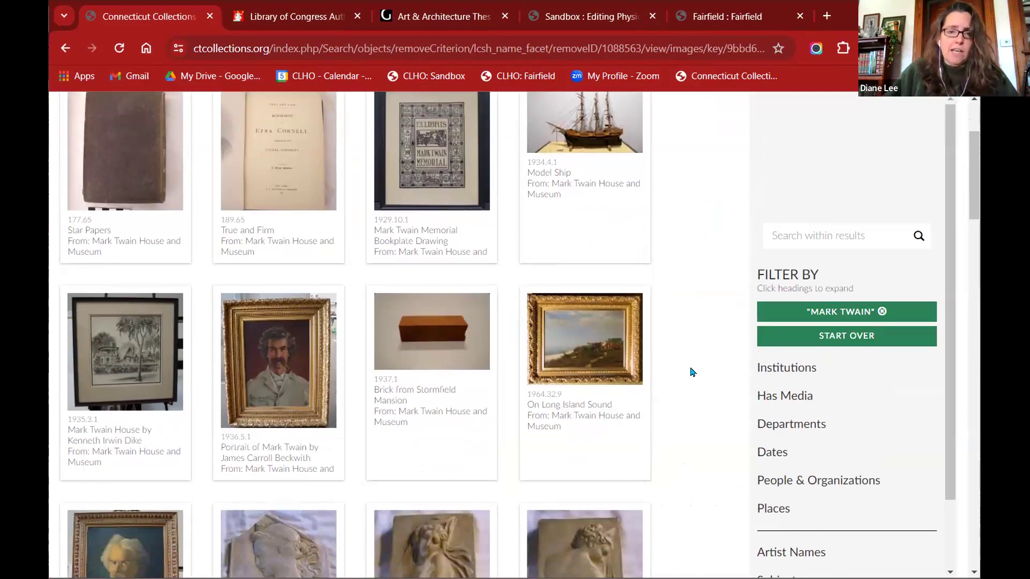
pyautogui.scroll(-9, 692, 372)
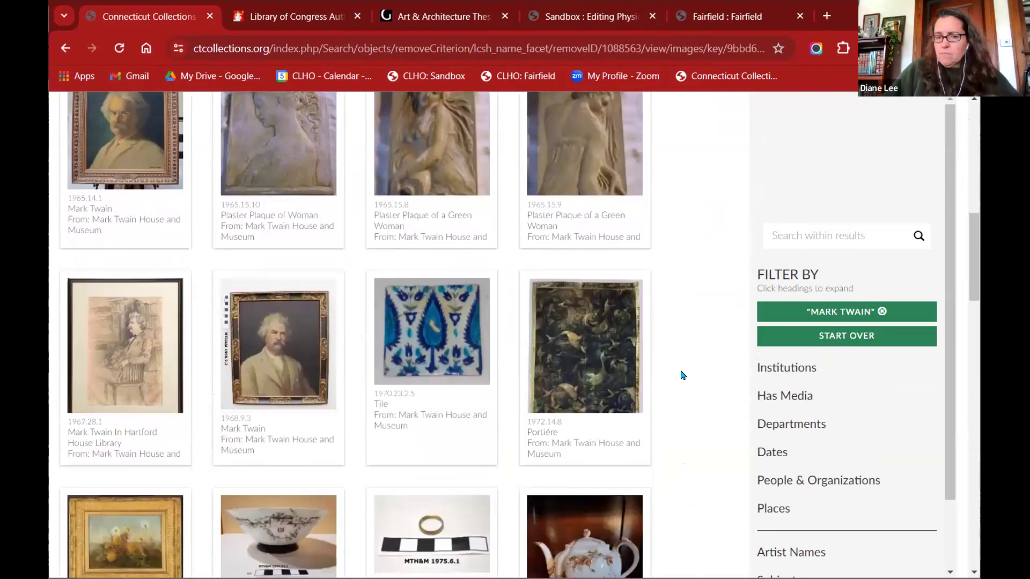
pyautogui.click(793, 370)
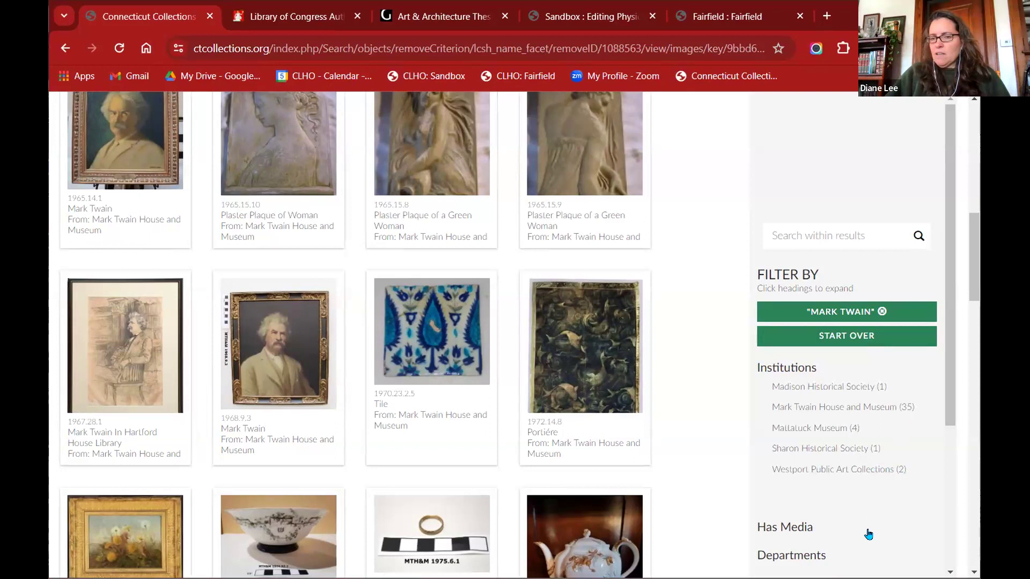
pyautogui.click(821, 431)
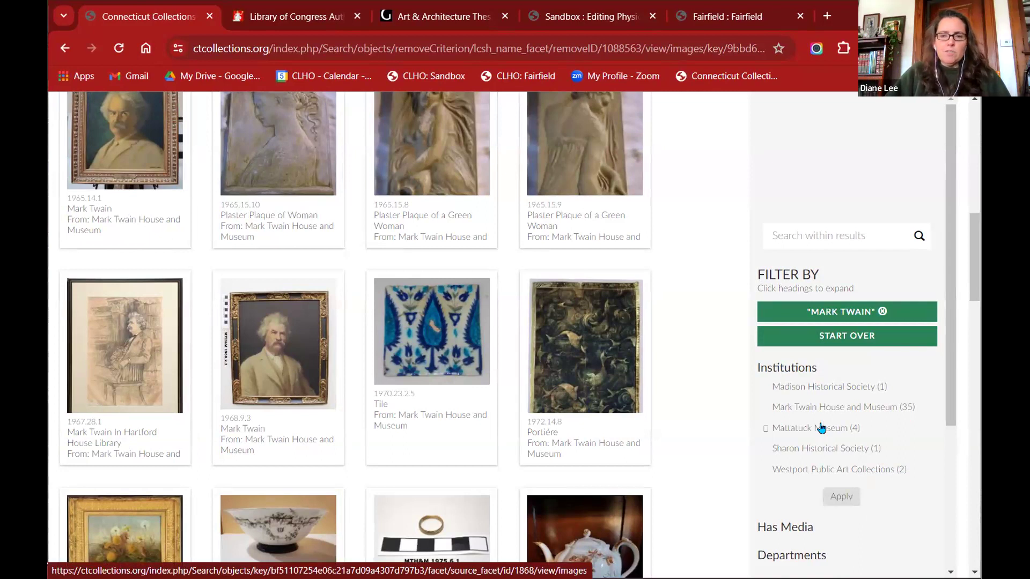
pyautogui.click(838, 498)
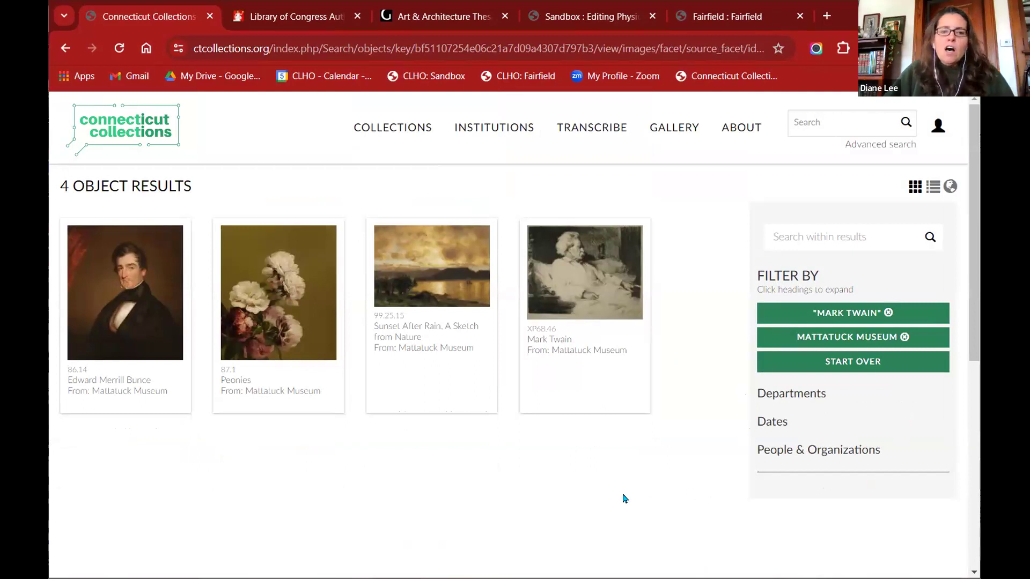
# - Open the Mattatuck Museum's Mark Twain record (XP68.46) and review its catalogue details
pyautogui.scroll(-1, 622, 493)
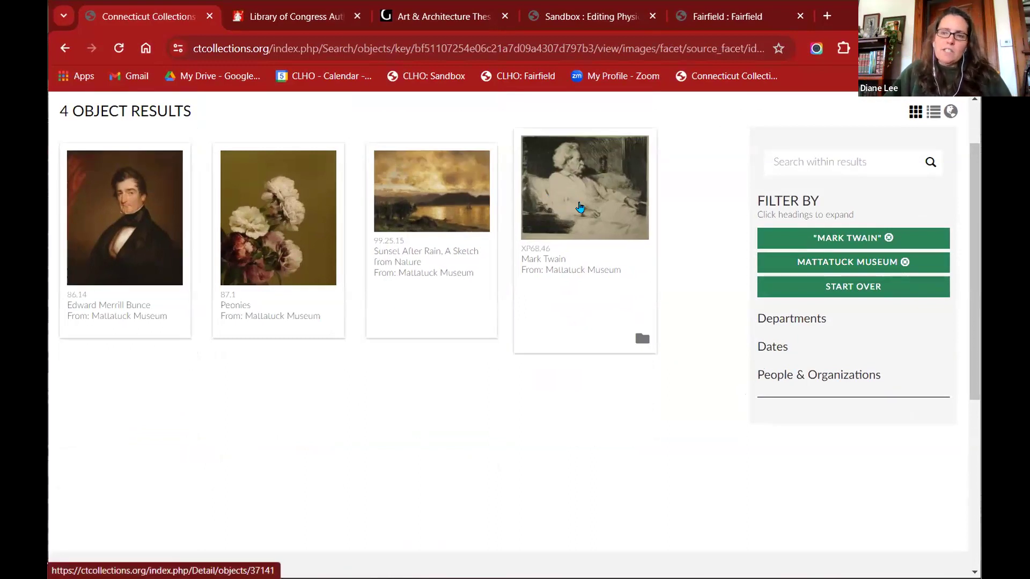
pyautogui.click(580, 207)
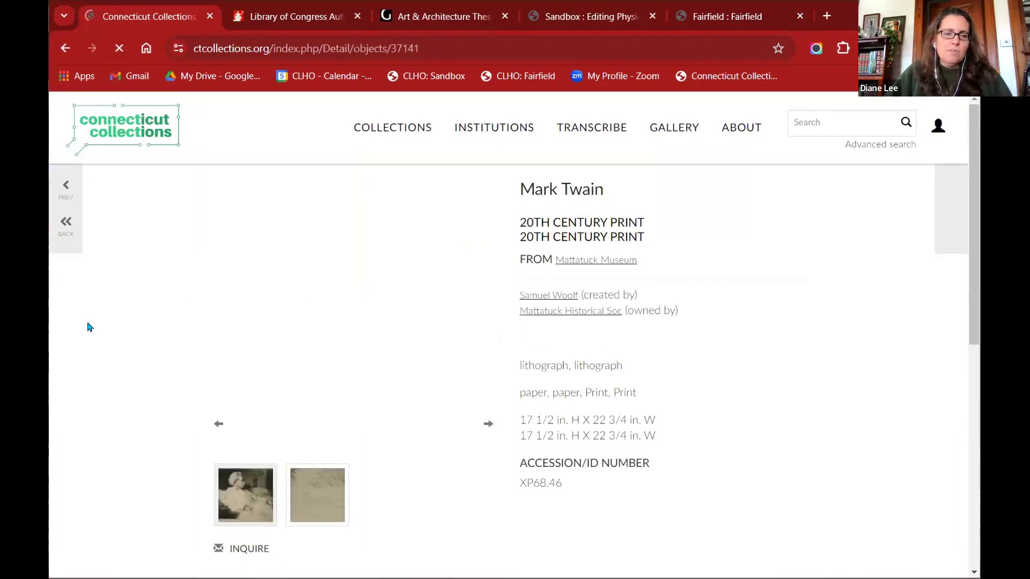
pyautogui.scroll(-1, 425, 310)
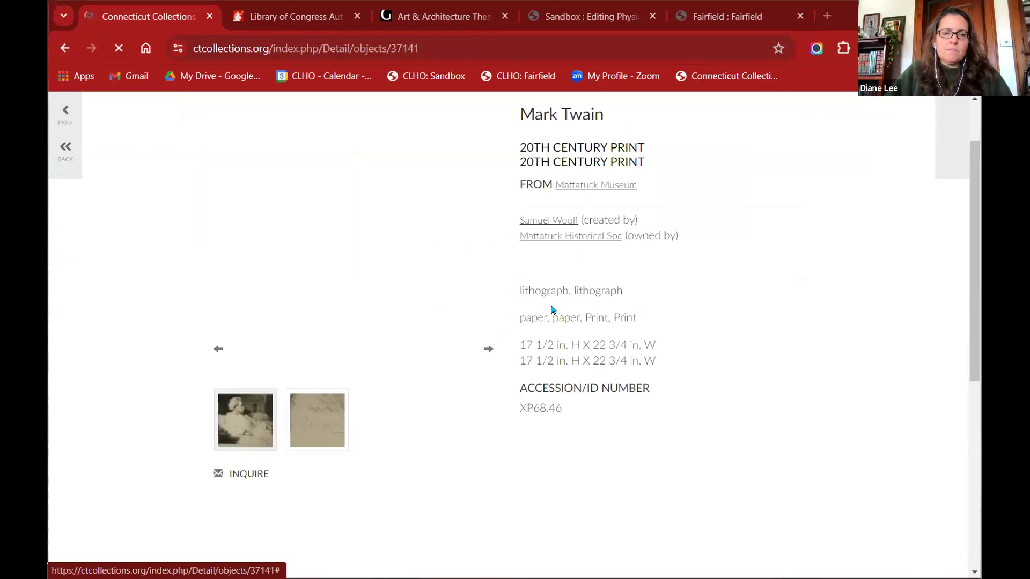
# - Examine both images and the catalogue details of the Mattatuck Museum's Mark Twain print, and return to the Connecticut Collections home page
pyautogui.scroll(-1, 343, 248)
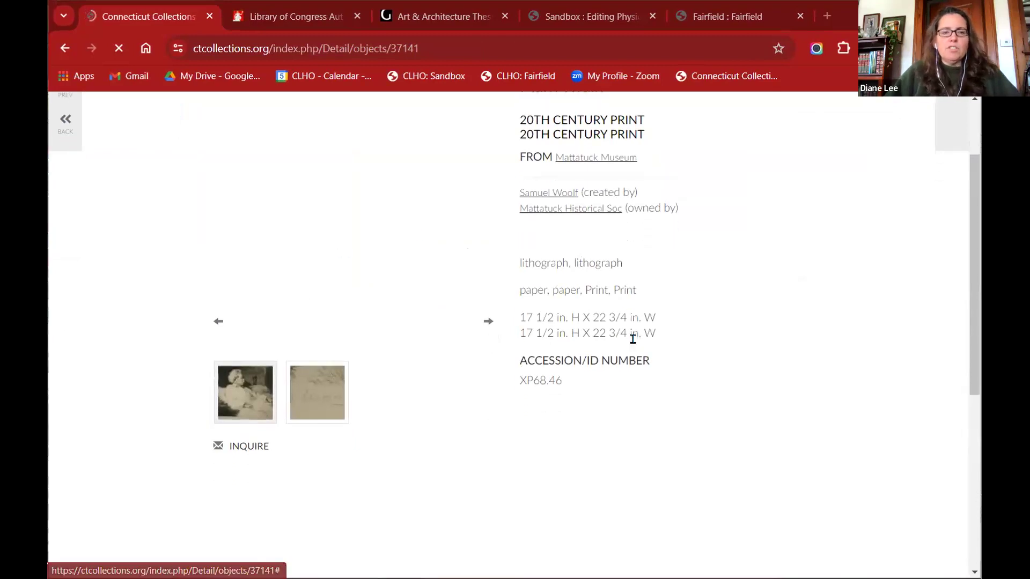
pyautogui.scroll(1, 444, 298)
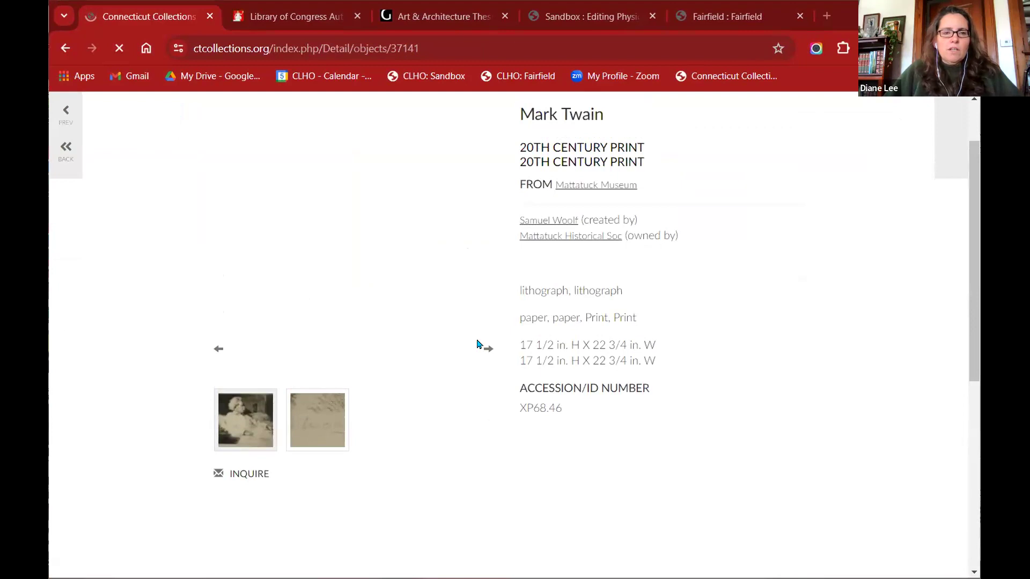
pyautogui.scroll(1, 427, 379)
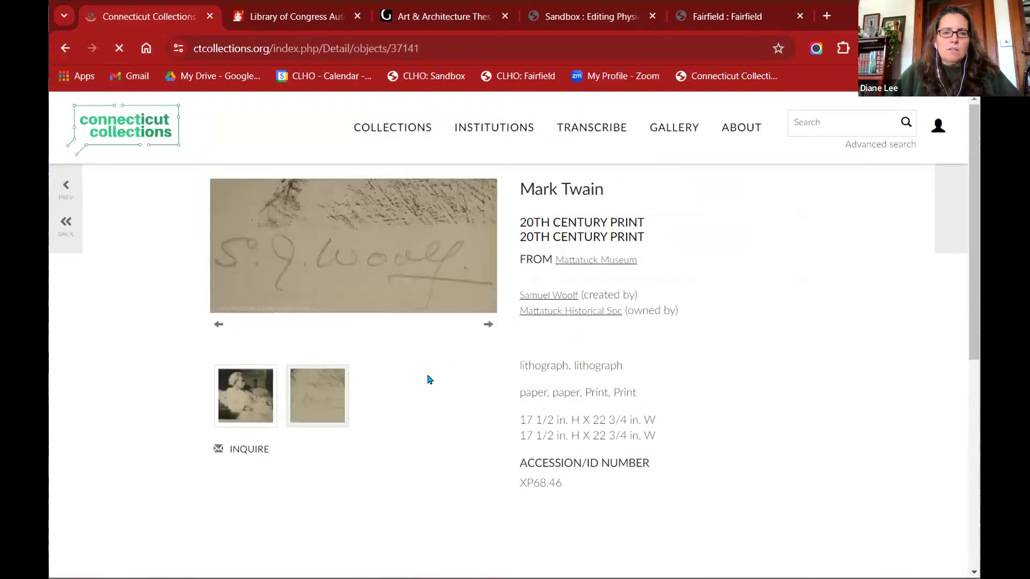
pyautogui.click(234, 398)
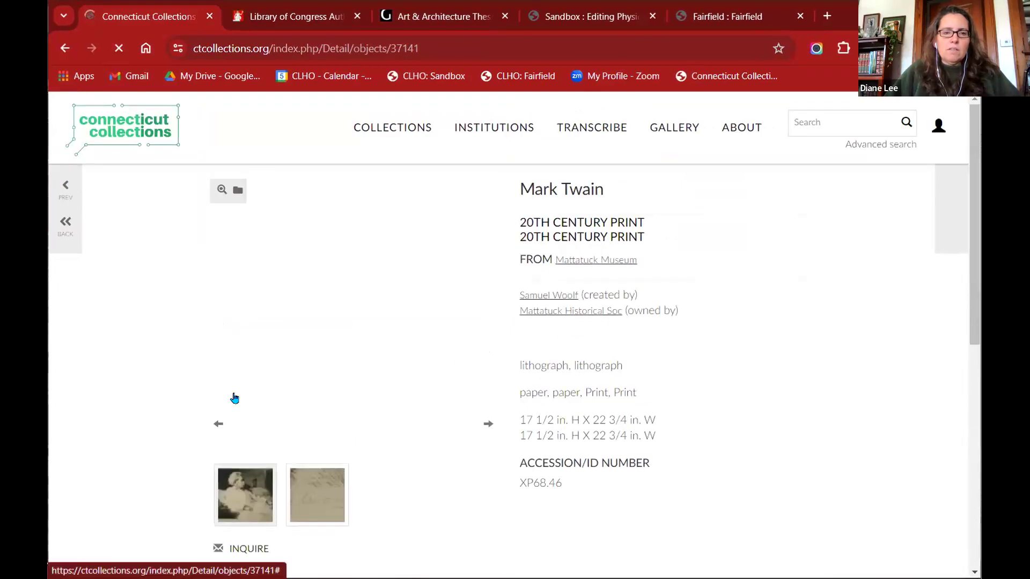
pyautogui.scroll(-1, 333, 384)
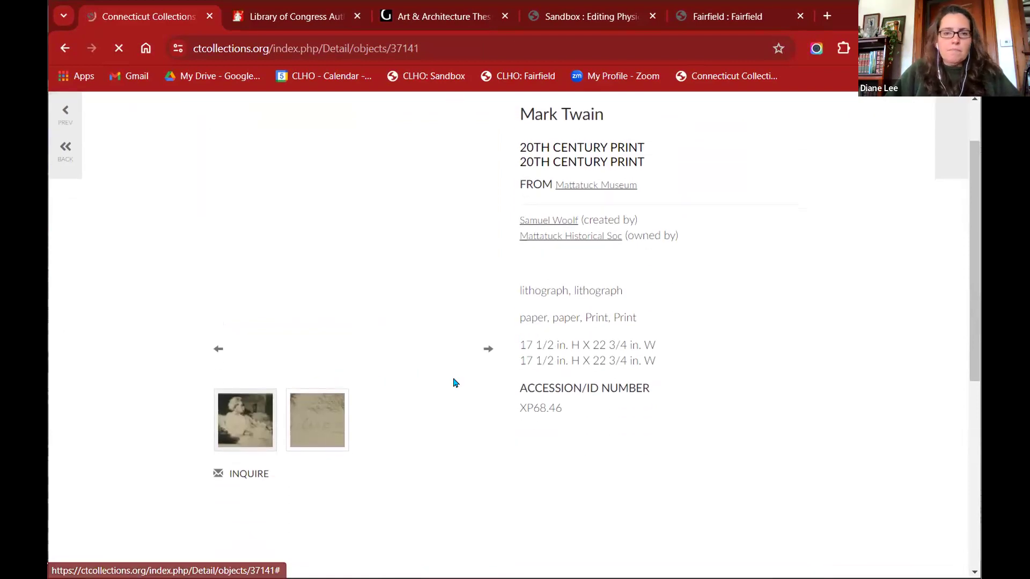
pyautogui.scroll(-1, 457, 418)
pyautogui.scroll(2, 461, 459)
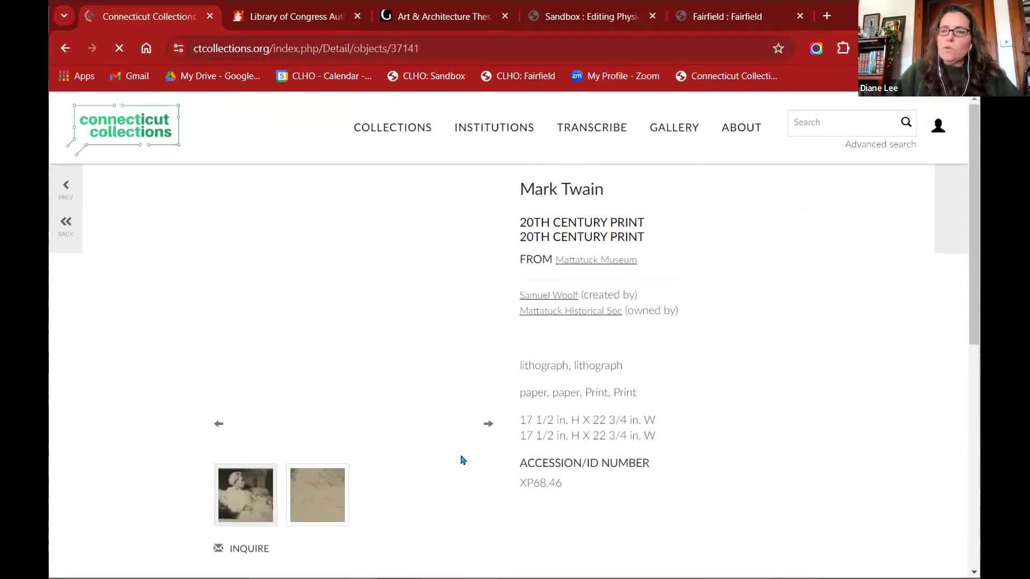
pyautogui.click(485, 426)
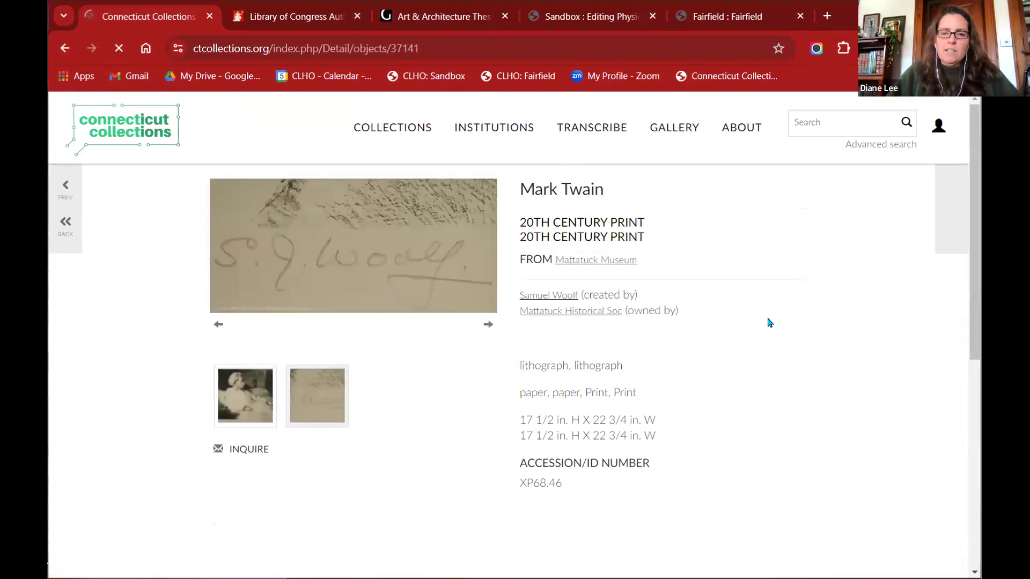
pyautogui.scroll(-2, 785, 395)
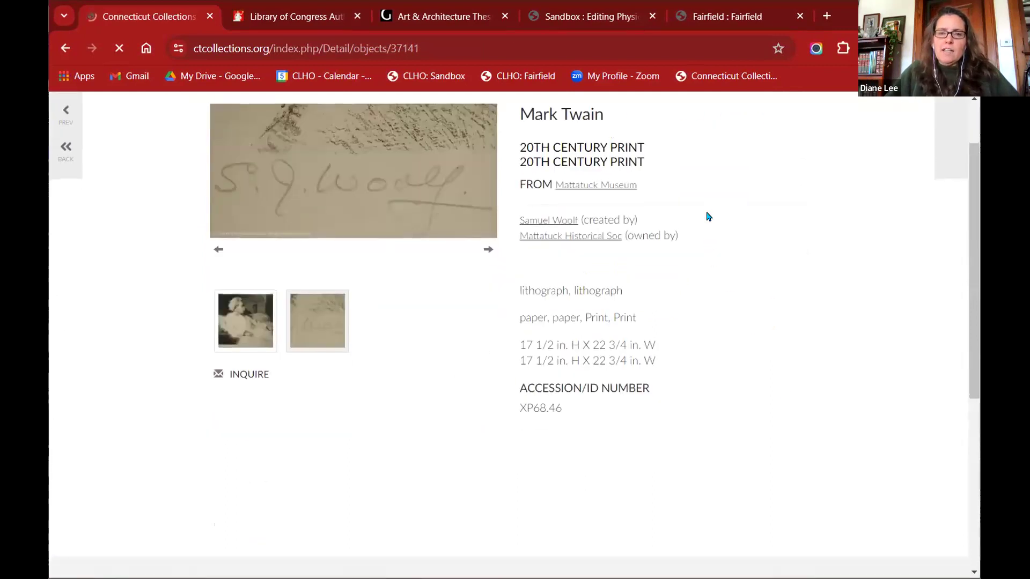
pyautogui.scroll(2, 708, 212)
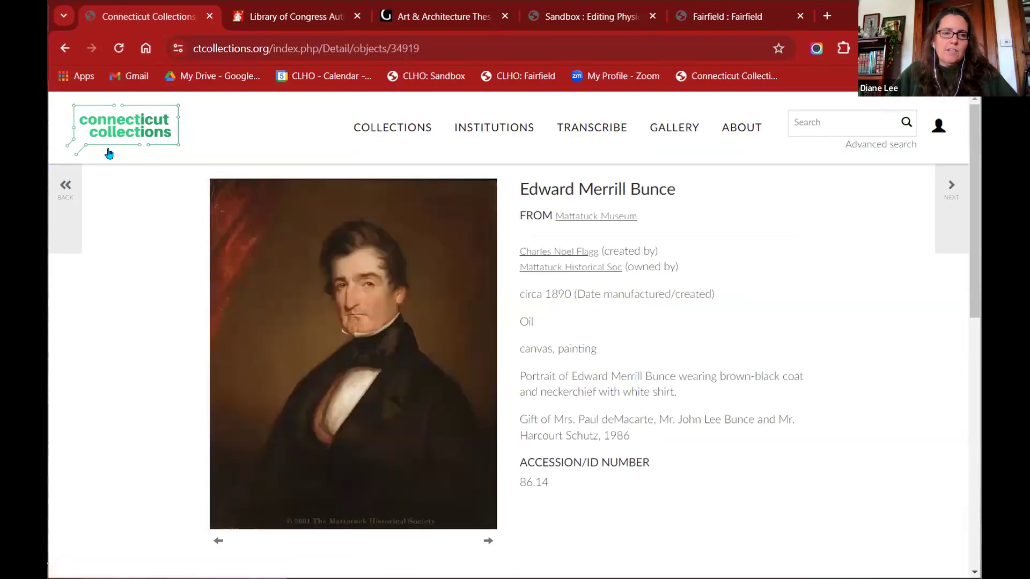
pyautogui.click(141, 124)
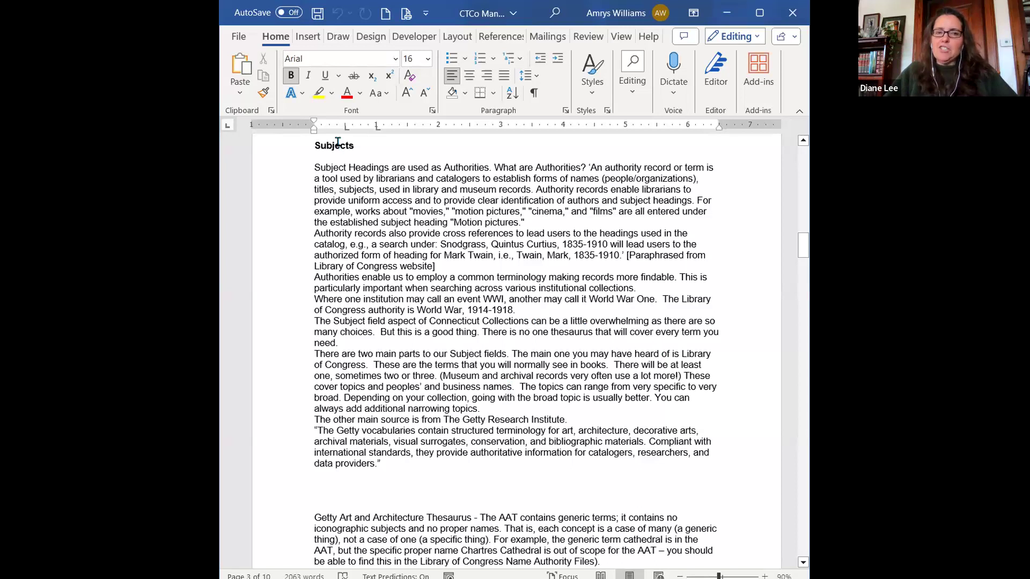
# - In the CTCo manual in Word, read through the Subjects section on Getty, Library of Congress and Legacy Nomenclature vocabularies
pyautogui.scroll(-8, 326, 226)
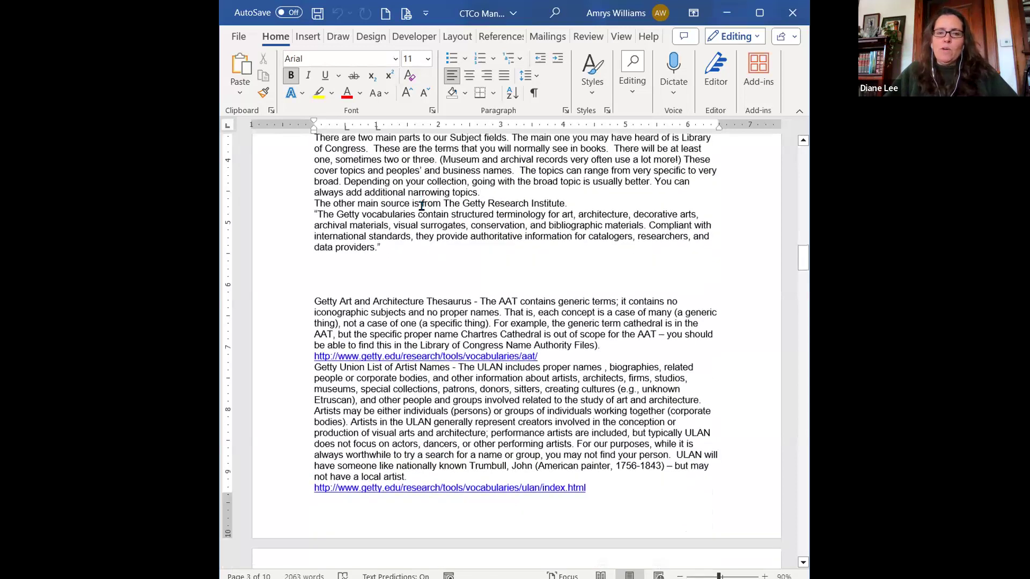
pyautogui.click(326, 226)
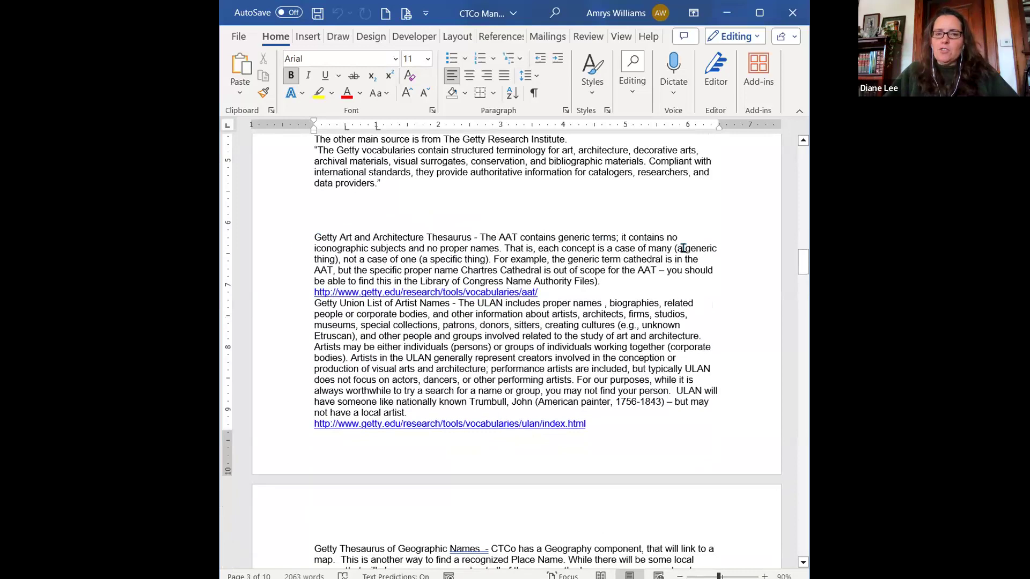
pyautogui.scroll(-8, 498, 248)
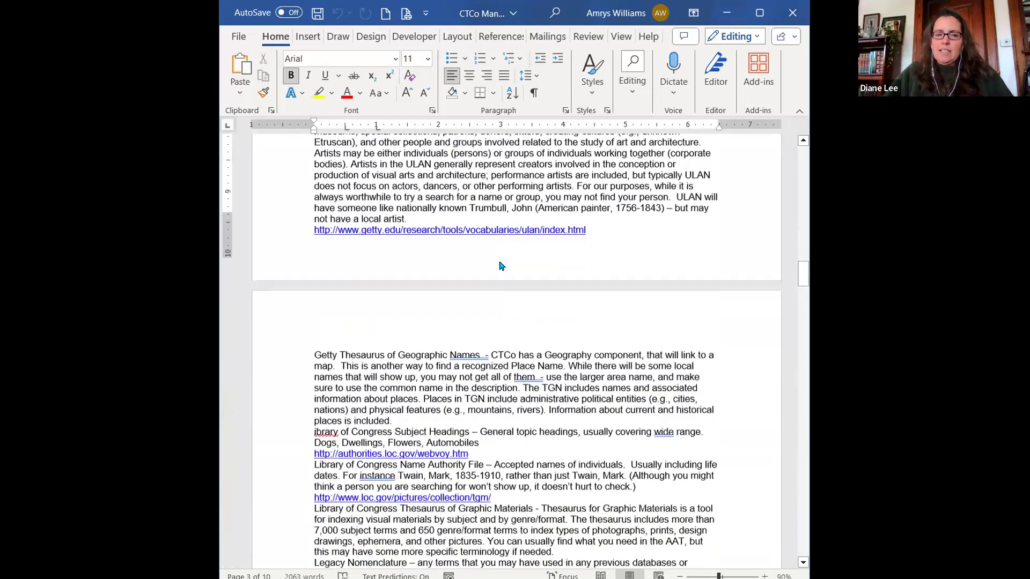
pyautogui.scroll(-11, 499, 261)
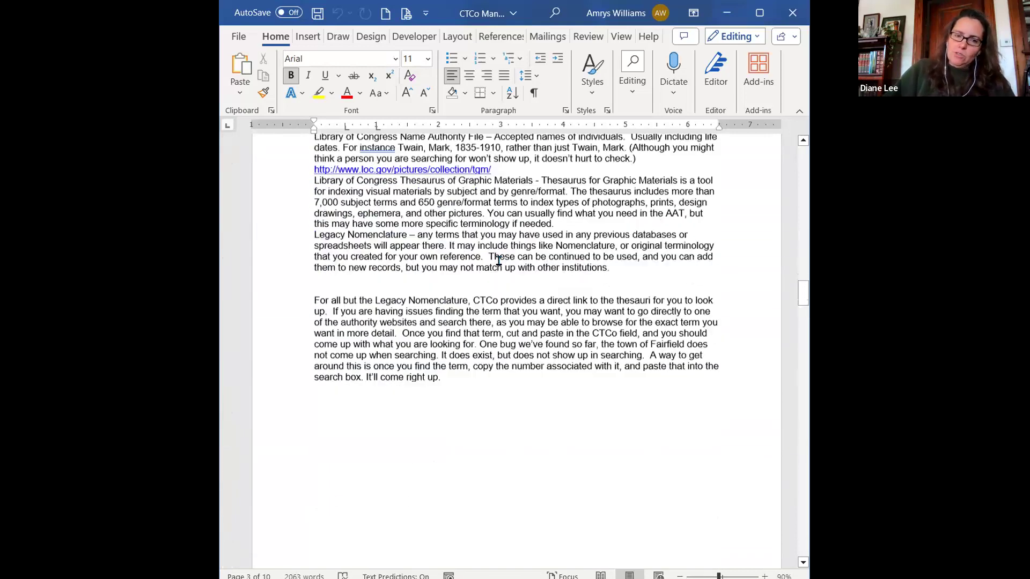
pyautogui.scroll(-12, 500, 261)
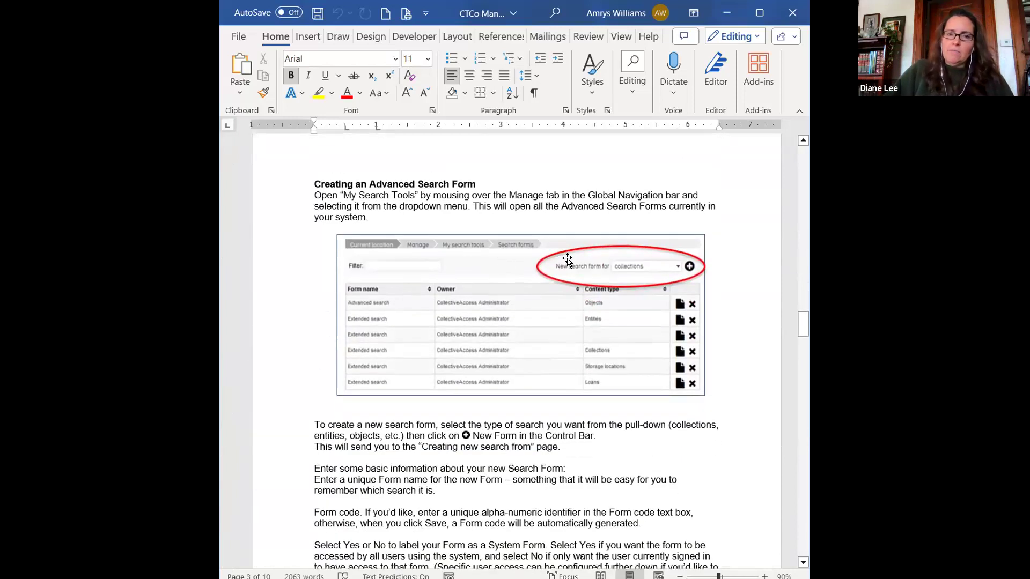
pyautogui.scroll(10, 567, 260)
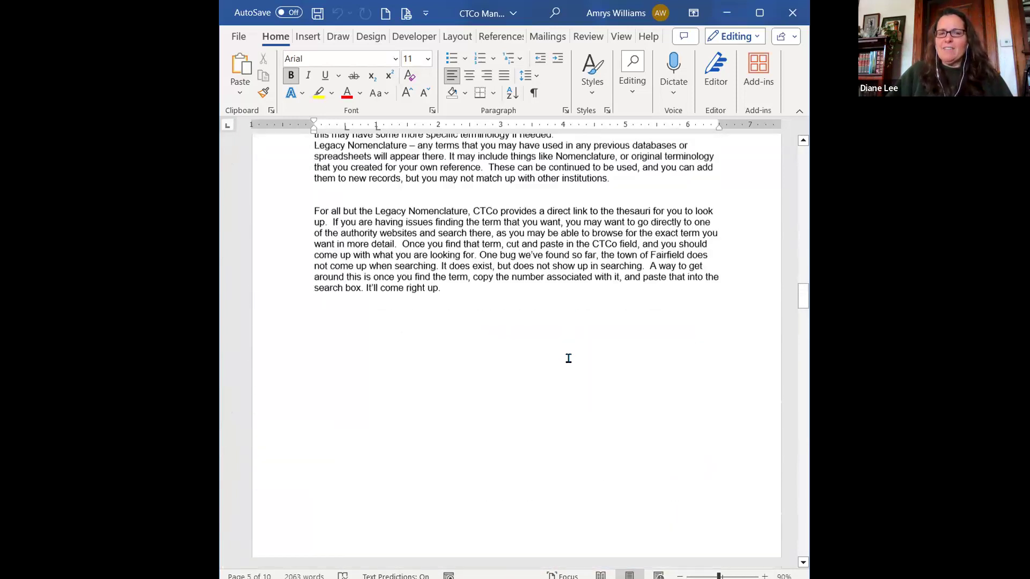
pyautogui.scroll(3, 566, 370)
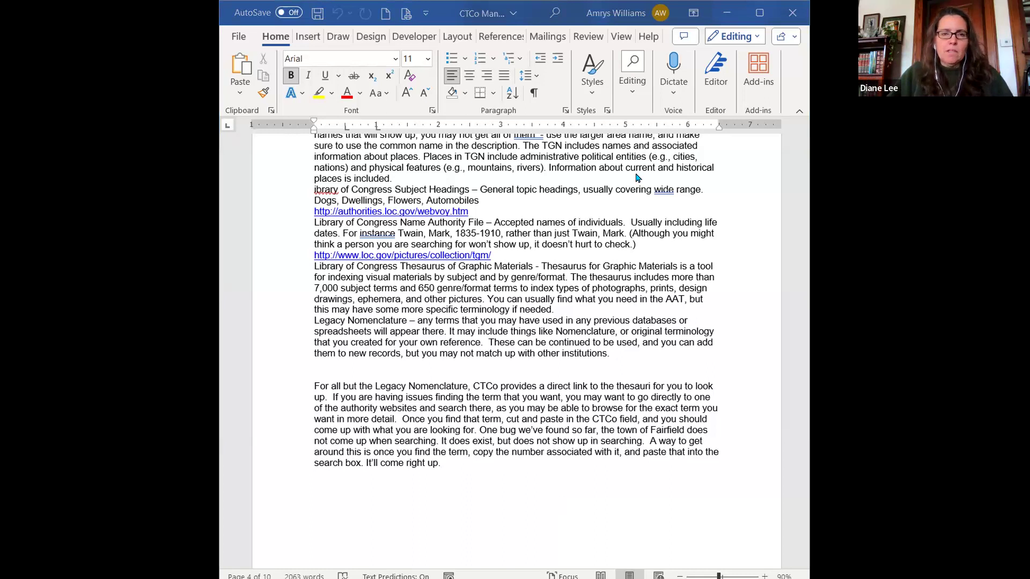
# - Switch to Library of Congress Authorities in the browser and try to search the subject authority headings for "civil war"
pyautogui.hotkey('alt', 'Tab')
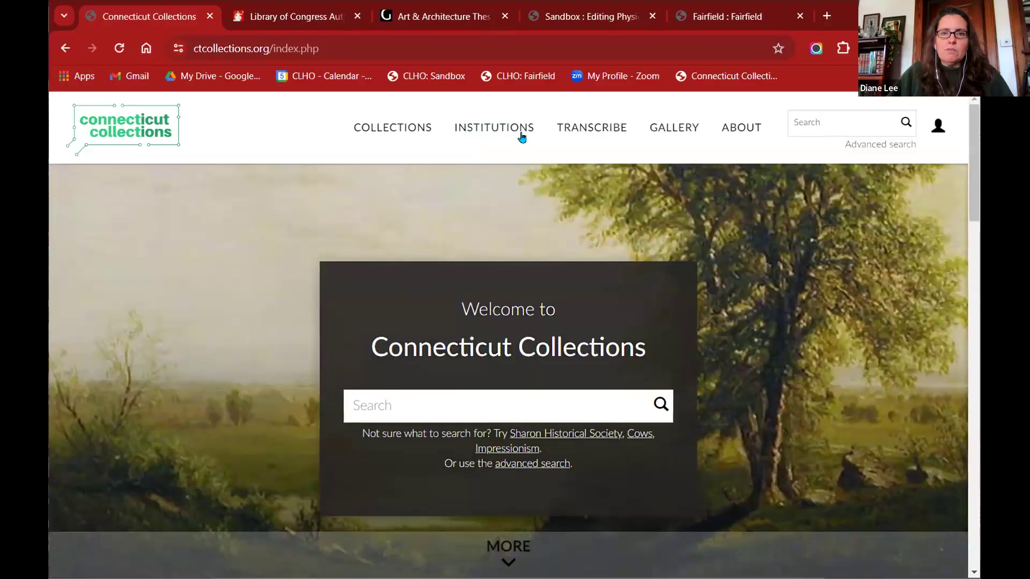
pyautogui.click(290, 18)
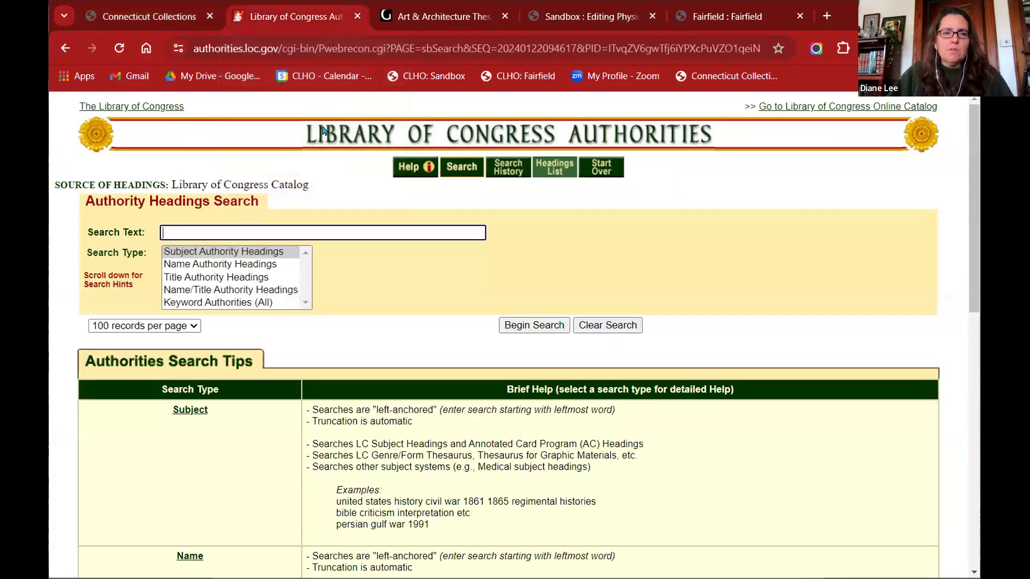
pyautogui.click(347, 230)
pyautogui.write('civil war')
pyautogui.press('Return')
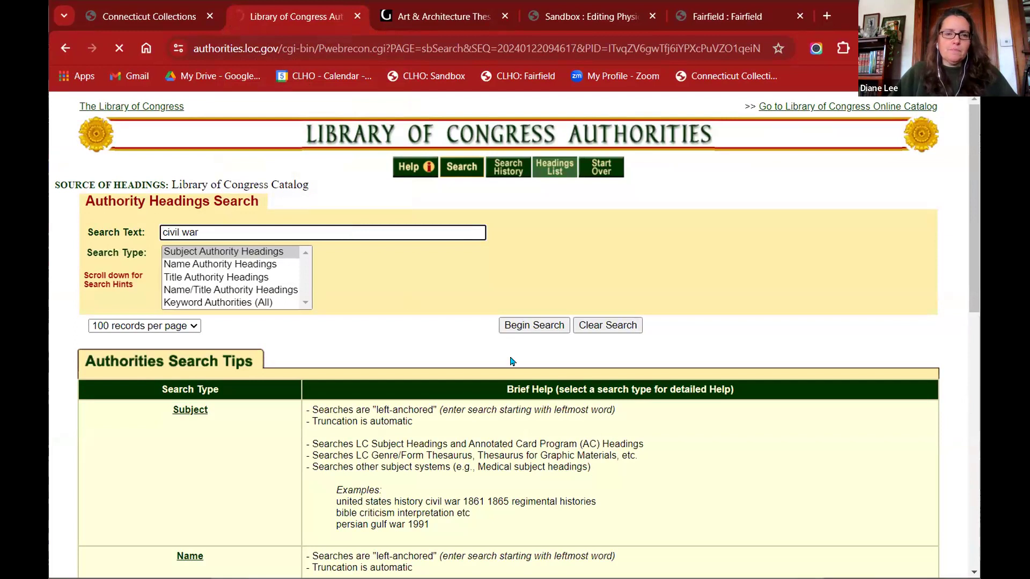
pyautogui.click(551, 326)
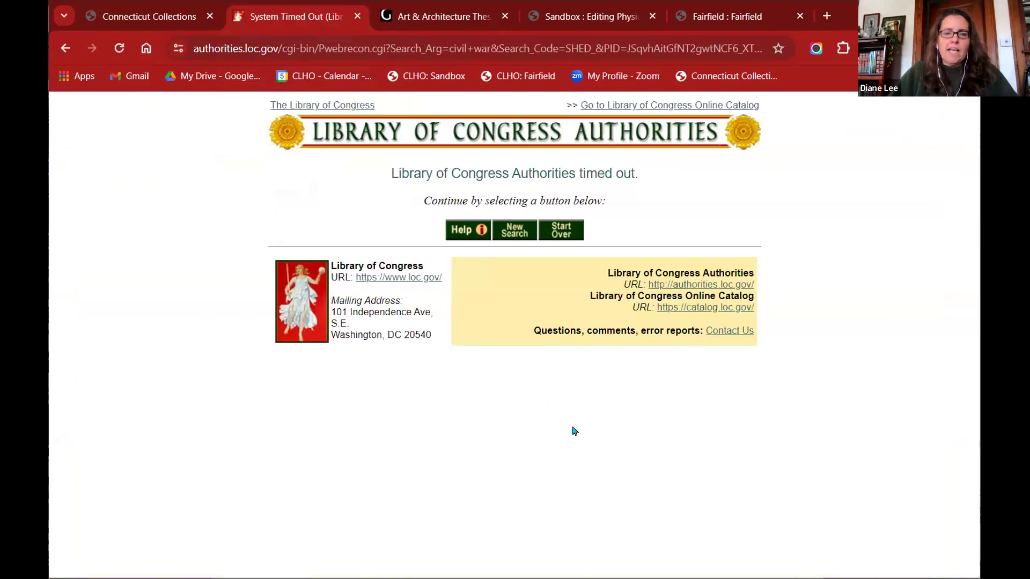
# - Start a new subject authority headings search for "civil war" and look through the list of headings
pyautogui.click(516, 232)
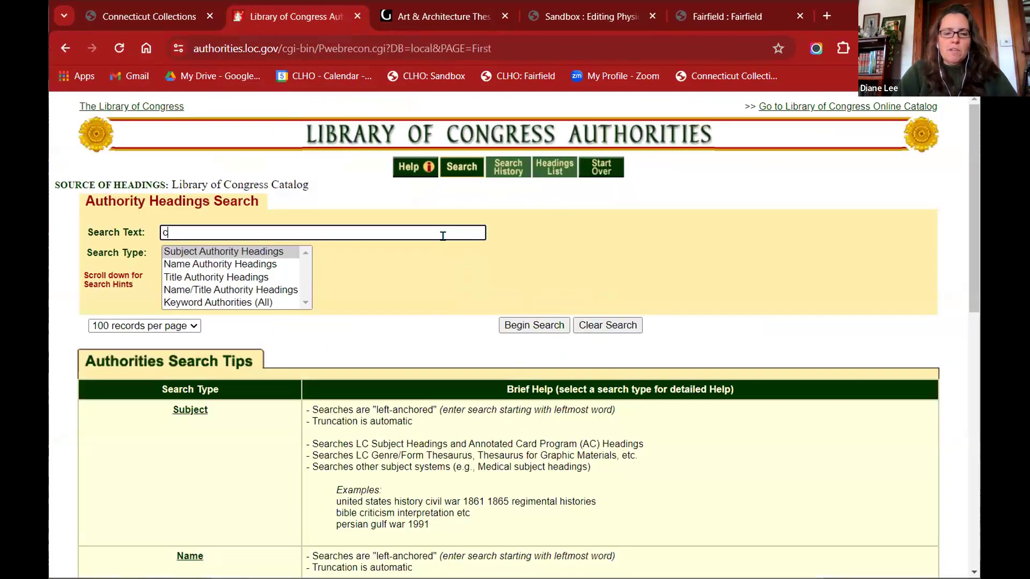
pyautogui.write('civil s')
pyautogui.press('BackSpace')
pyautogui.write('war')
pyautogui.press('Return')
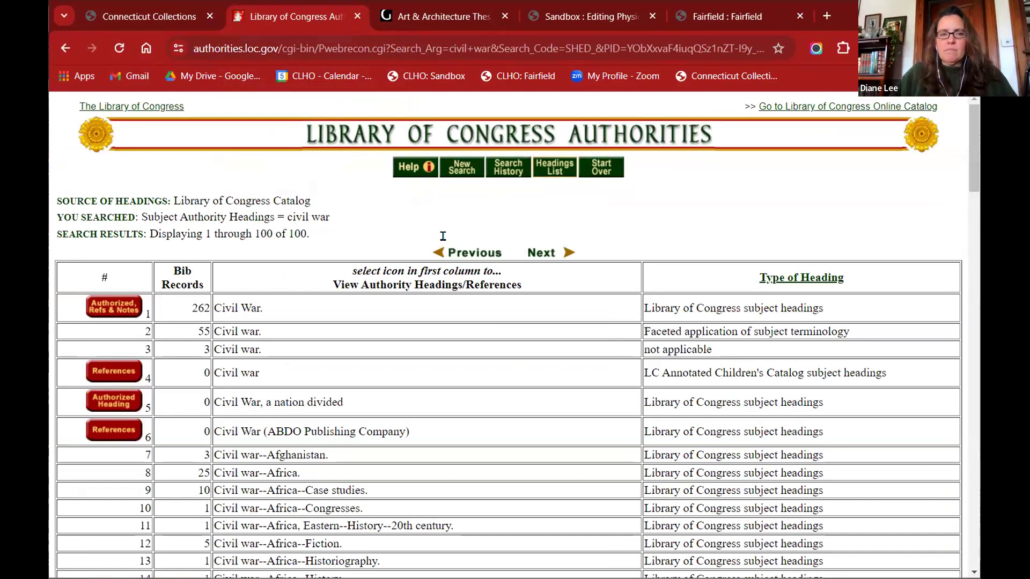
pyautogui.scroll(-3, 467, 386)
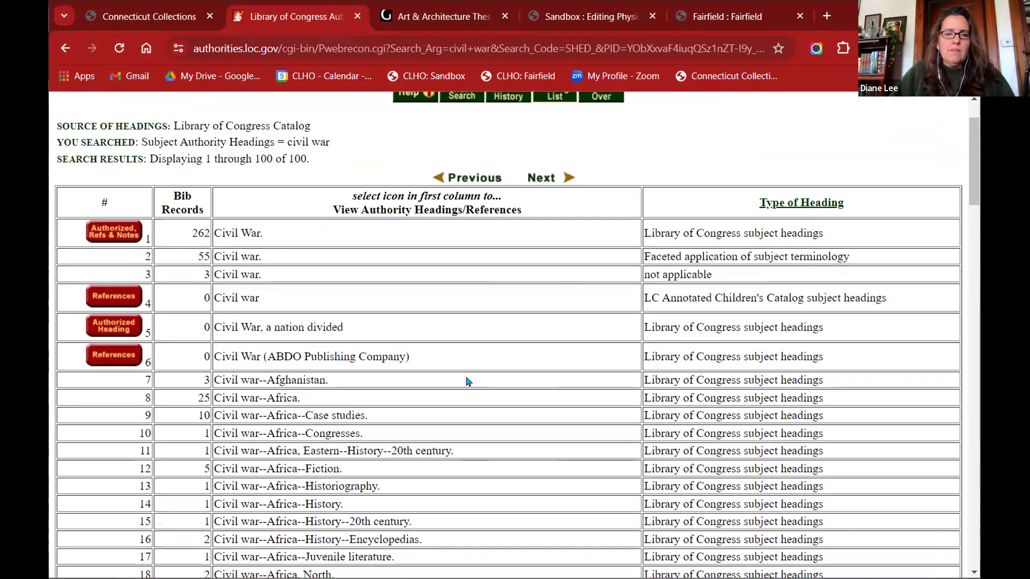
pyautogui.scroll(-1, 513, 381)
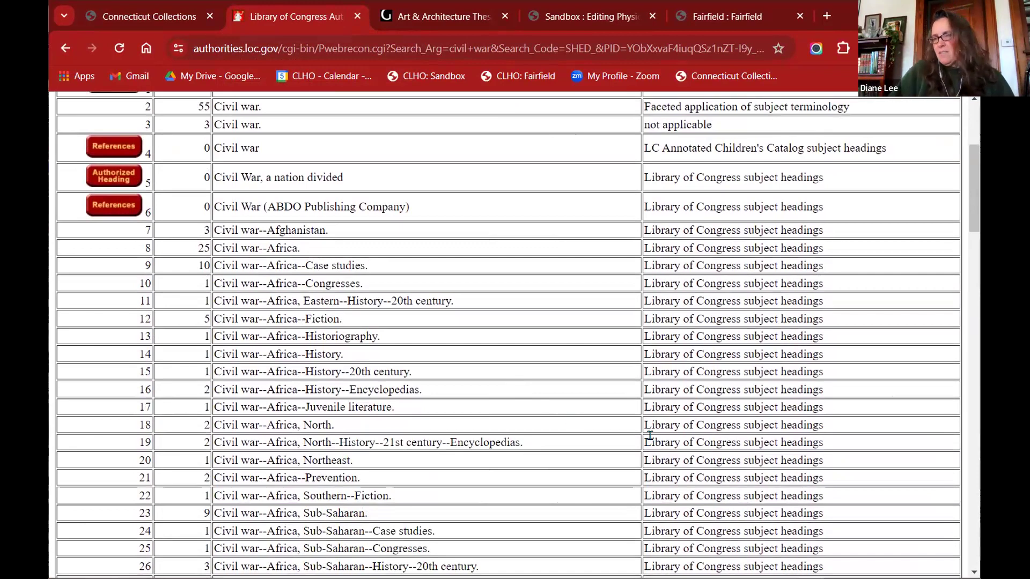
pyautogui.scroll(3, 617, 421)
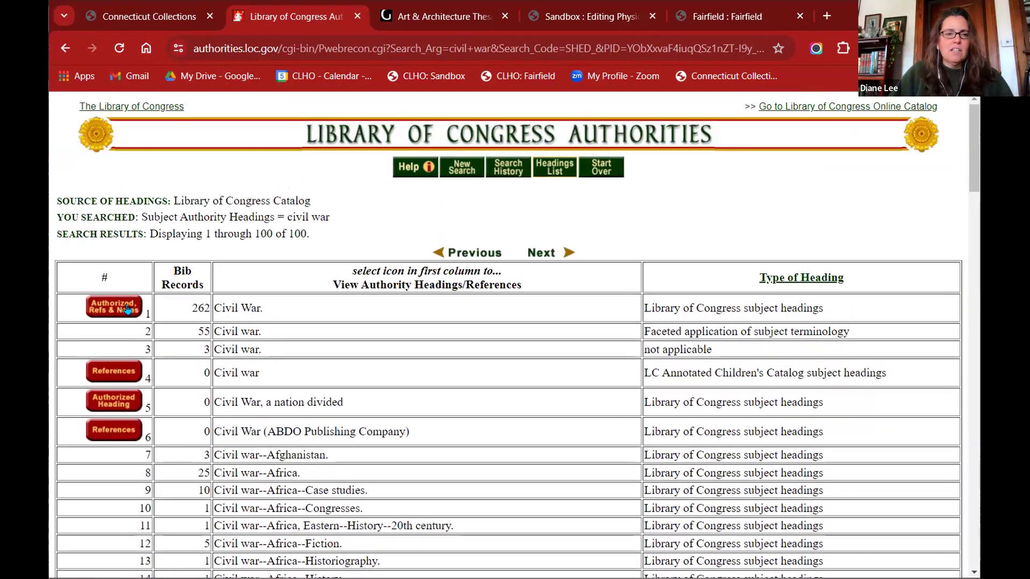
# - Open the authority record for the first "Civil War." heading and review its MARC display
pyautogui.click(103, 304)
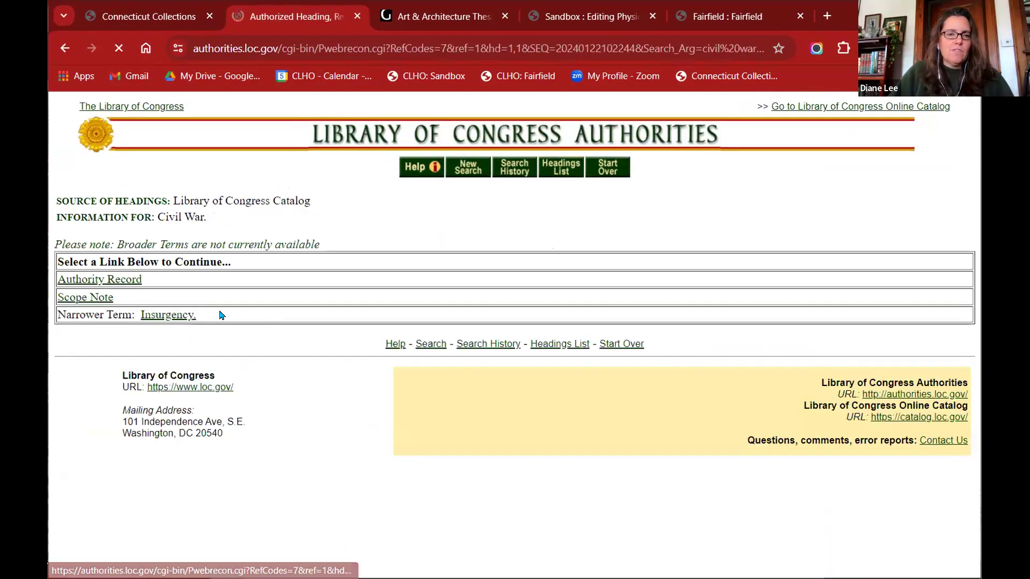
pyautogui.click(128, 280)
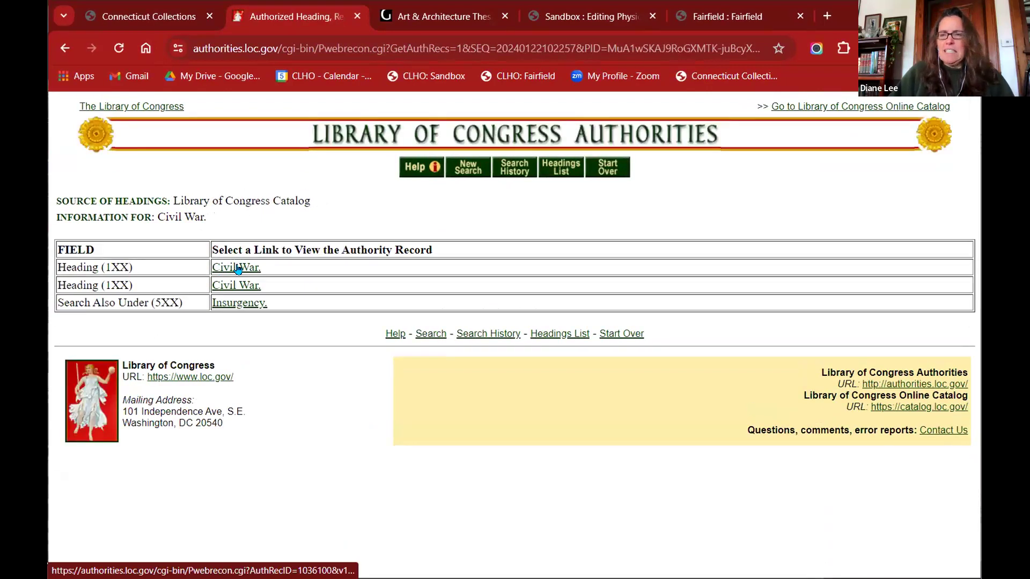
pyautogui.click(238, 268)
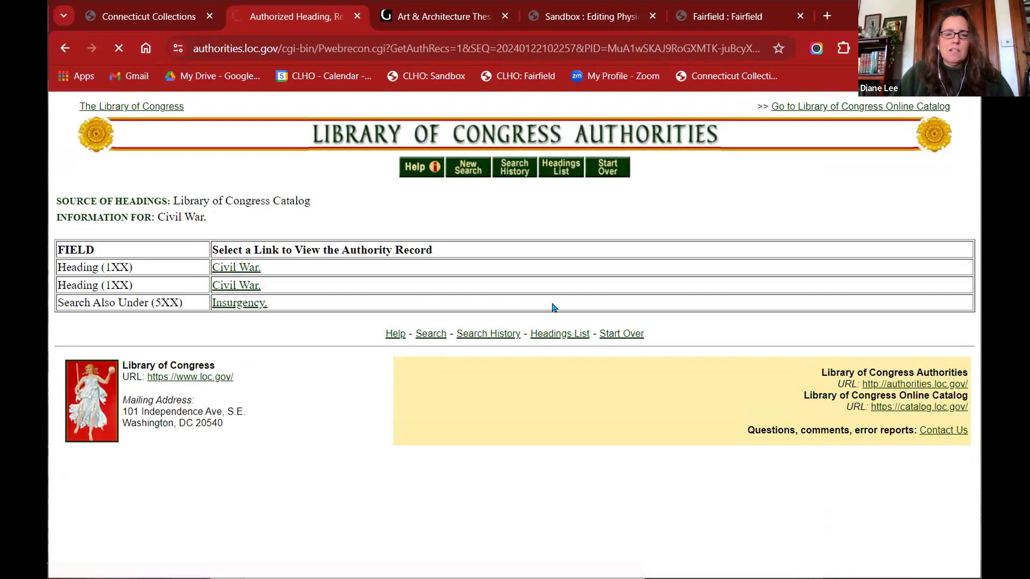
pyautogui.scroll(-6, 713, 304)
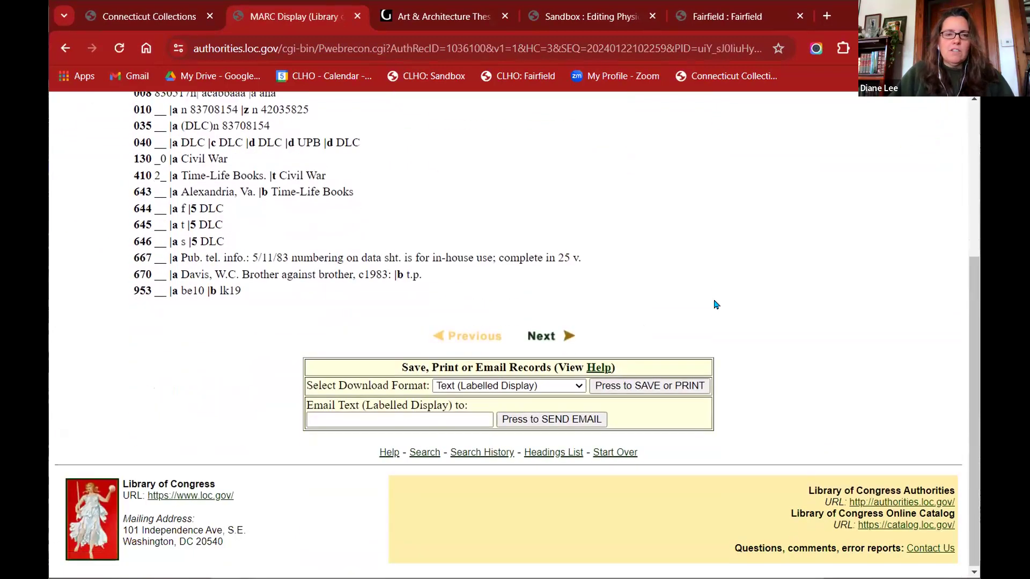
pyautogui.scroll(3, 713, 304)
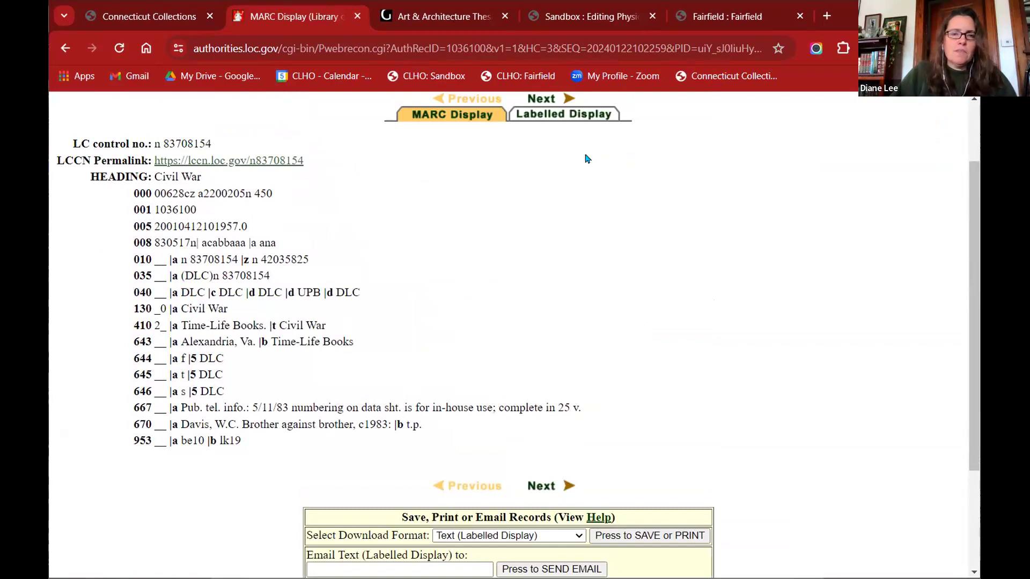
# - View the Civil War record in the labelled display, highlight its uniform title heading and variant, and return to the MARC display
pyautogui.click(573, 119)
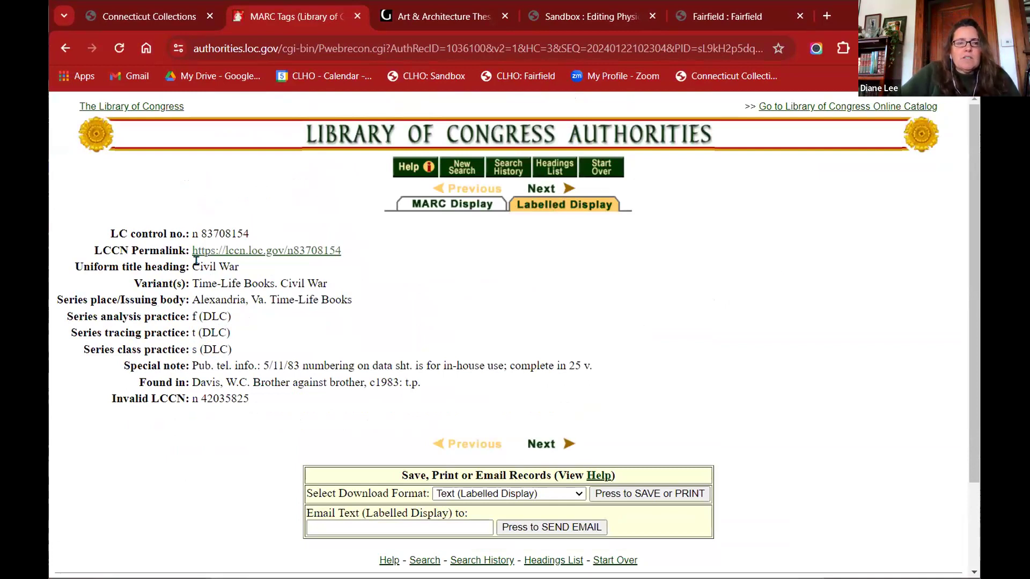
pyautogui.moveTo(249, 268); pyautogui.dragTo(70, 271)
pyautogui.moveTo(328, 283); pyautogui.dragTo(184, 281)
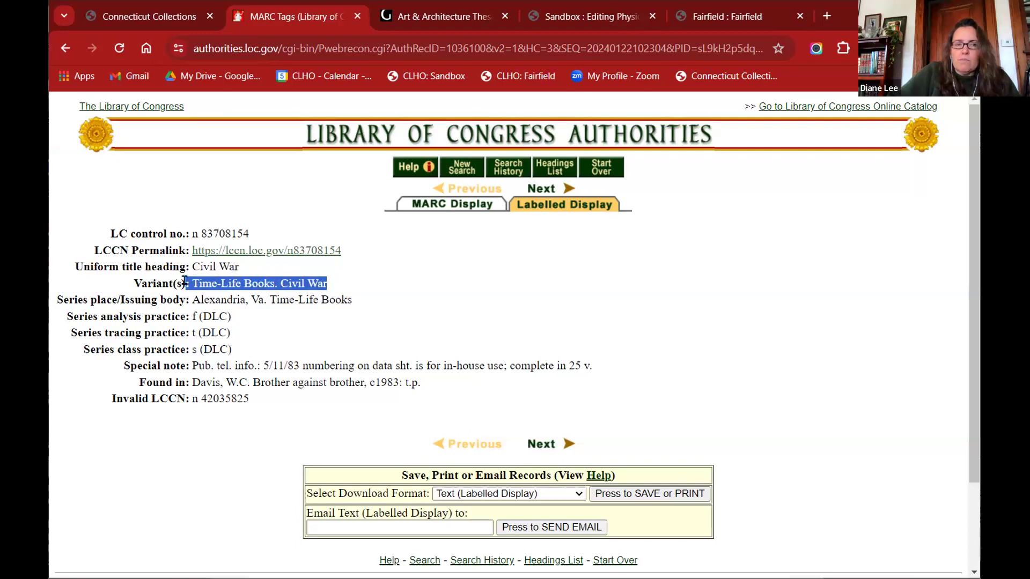
pyautogui.scroll(-2, 184, 281)
pyautogui.scroll(2, 114, 173)
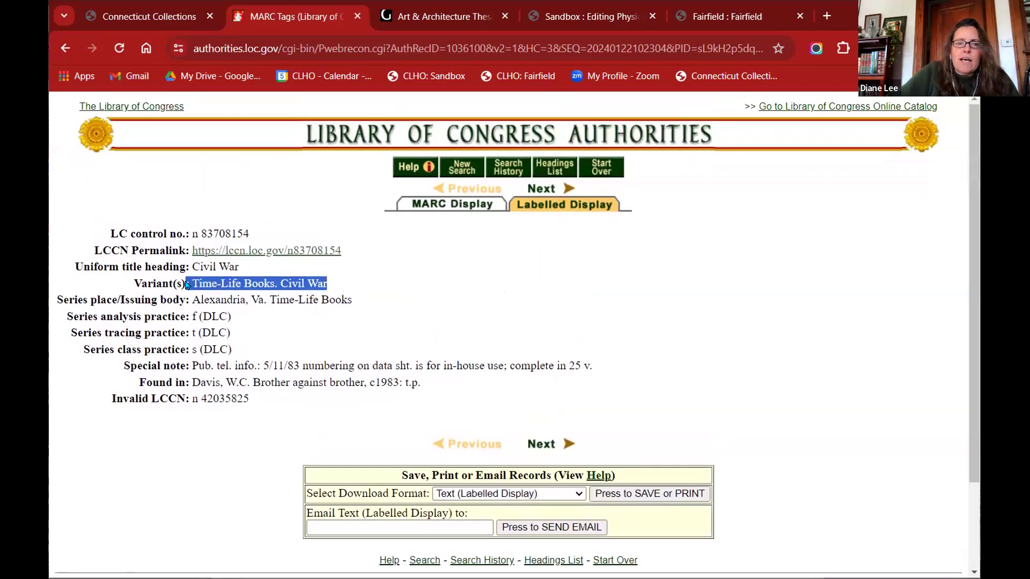
pyautogui.click(64, 49)
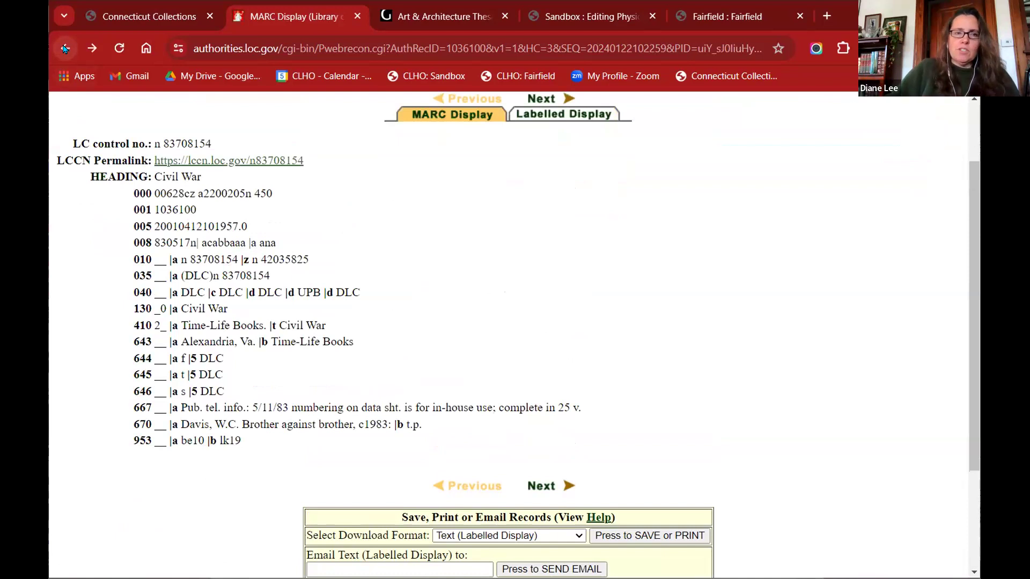
# - Open the authority record for the second "Civil War." heading, review its MARC display and highlight the example United States--History--Civil War, 1861-1865
pyautogui.click(65, 49)
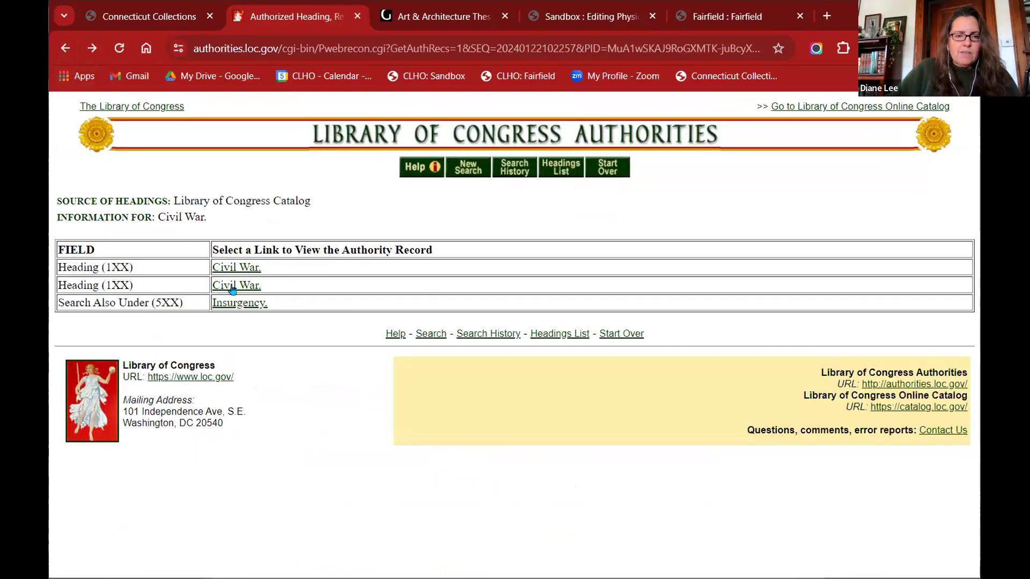
pyautogui.click(232, 287)
pyautogui.scroll(-1, 582, 330)
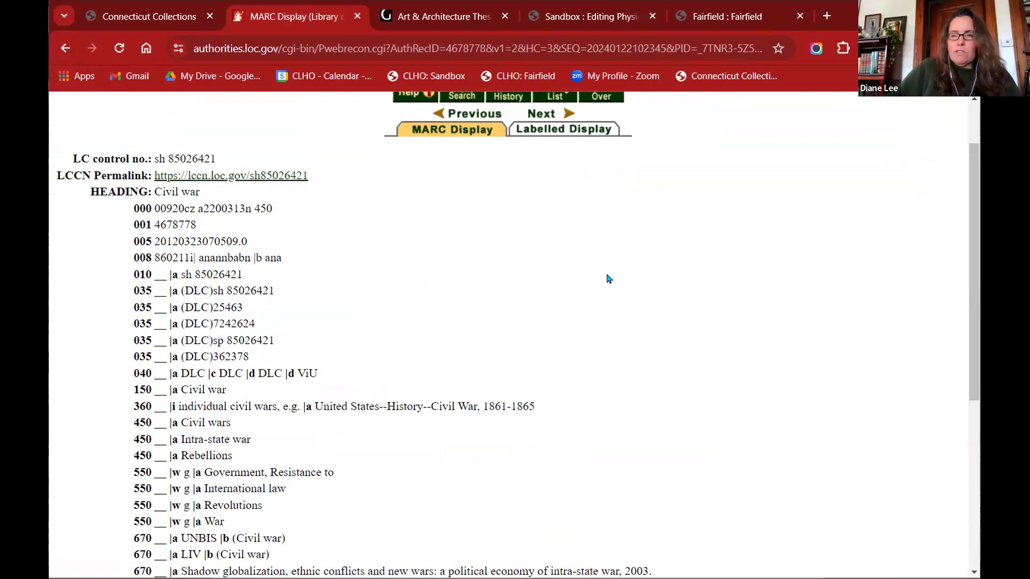
pyautogui.scroll(-3, 502, 243)
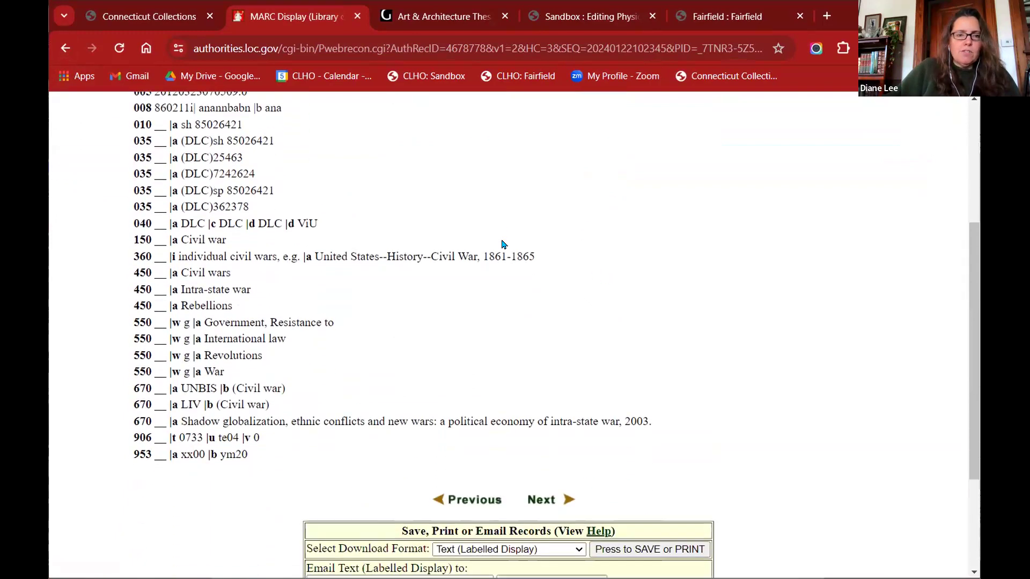
pyautogui.scroll(3, 375, 394)
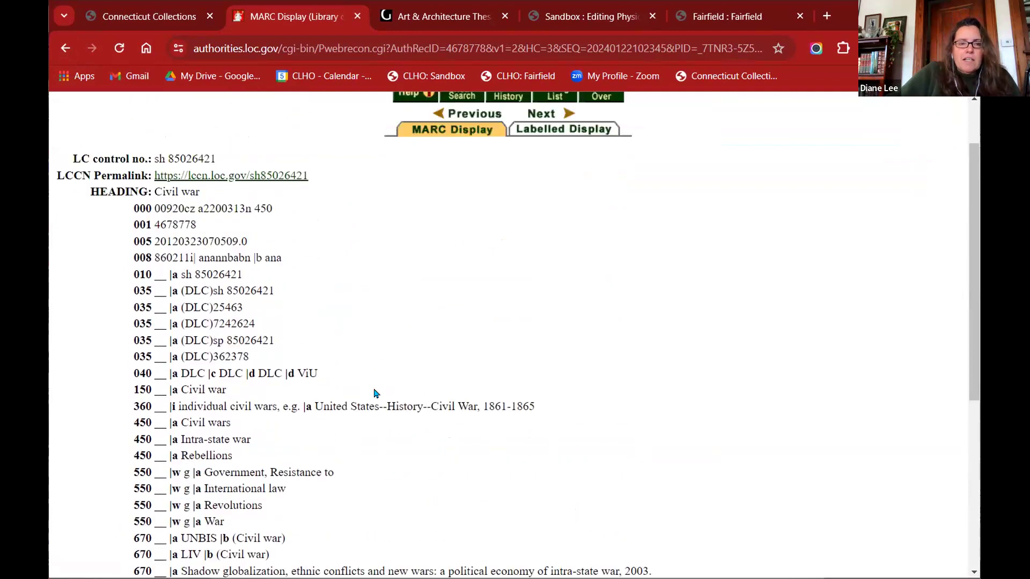
pyautogui.scroll(-2, 301, 343)
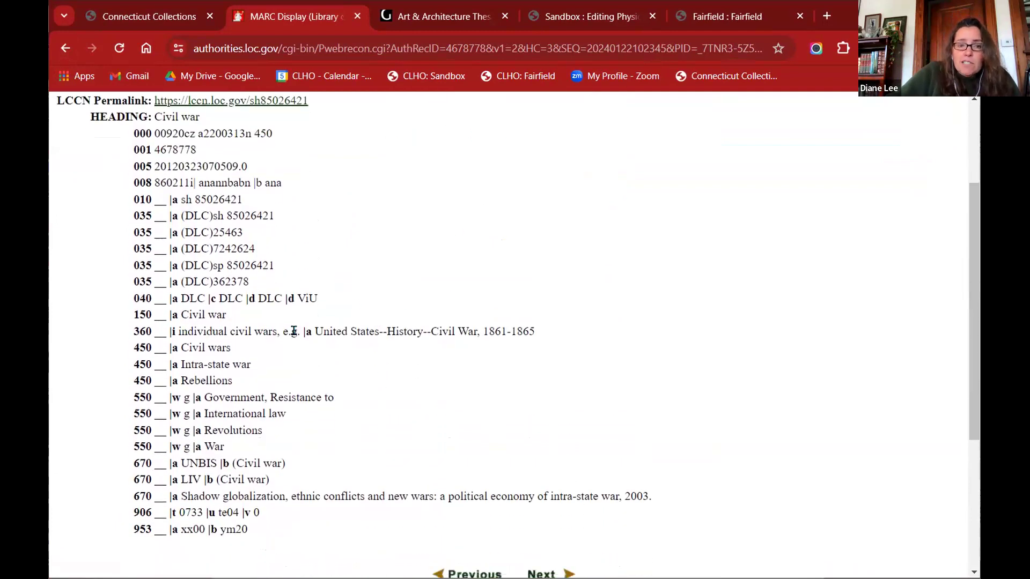
pyautogui.moveTo(318, 330); pyautogui.dragTo(550, 336)
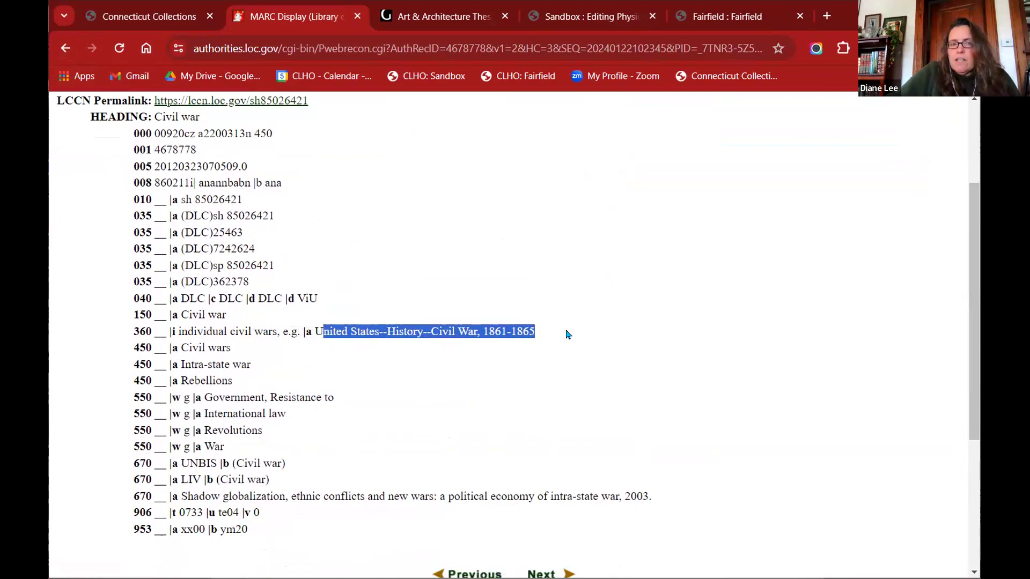
# - View the Civil war subject record in the labelled display and review its variants, see-also terms and sources
pyautogui.scroll(3, 568, 334)
pyautogui.click(551, 207)
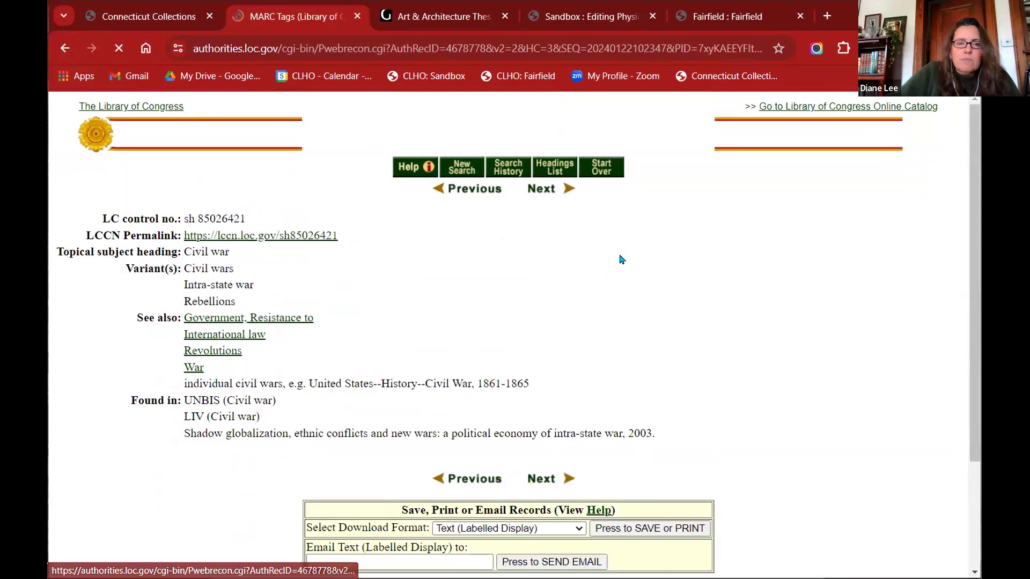
pyautogui.scroll(-1, 621, 260)
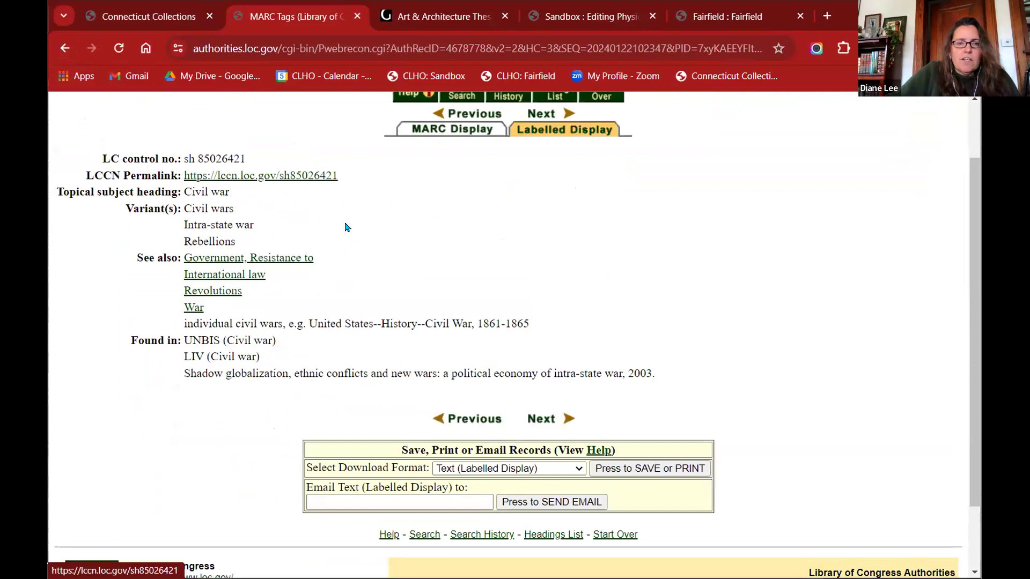
pyautogui.scroll(-1, 294, 187)
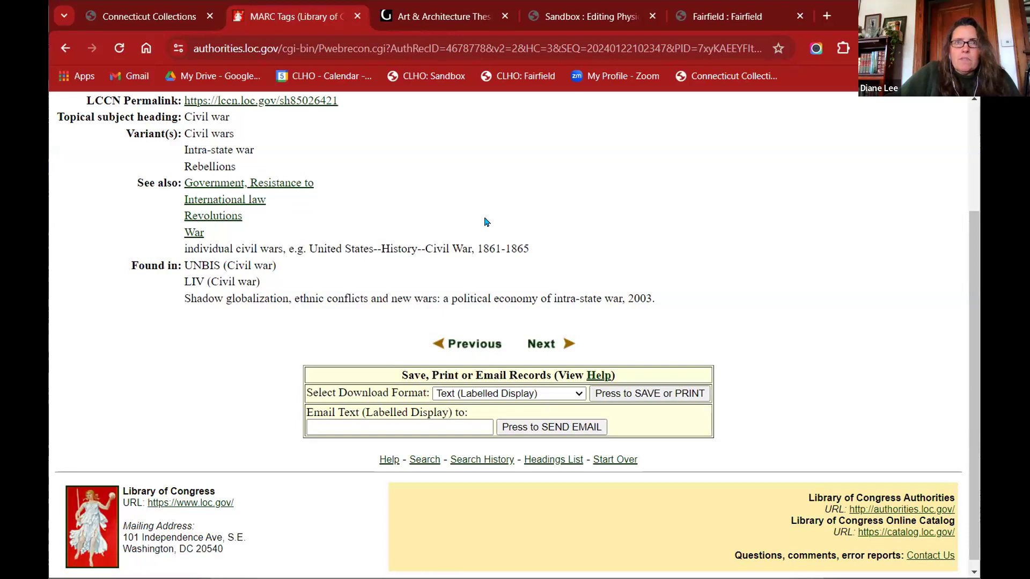
pyautogui.scroll(2, 509, 221)
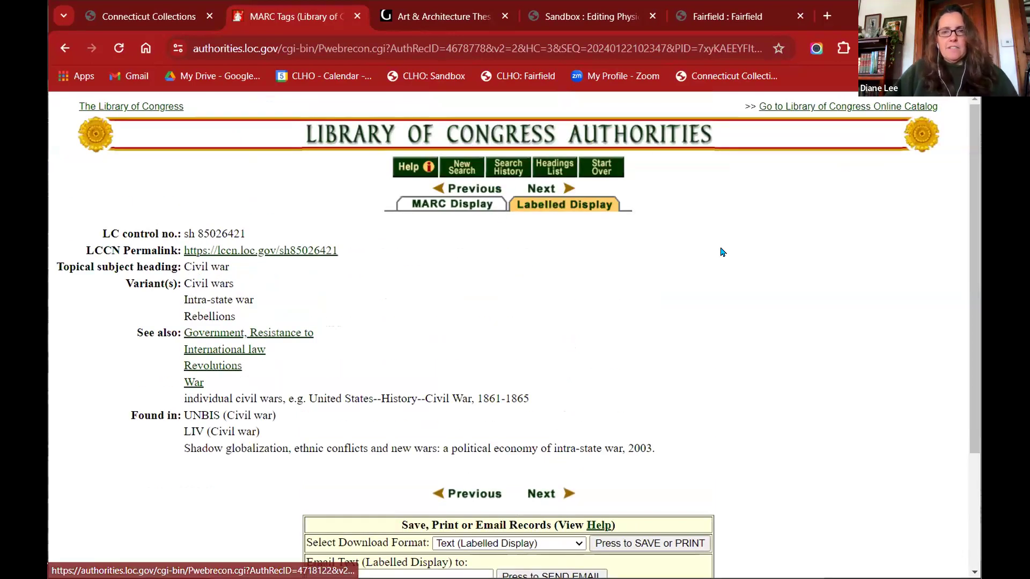
# - Switch to the CollectiveAccess sandbox, return to its dashboard and run a quick search for "test"
pyautogui.click(590, 17)
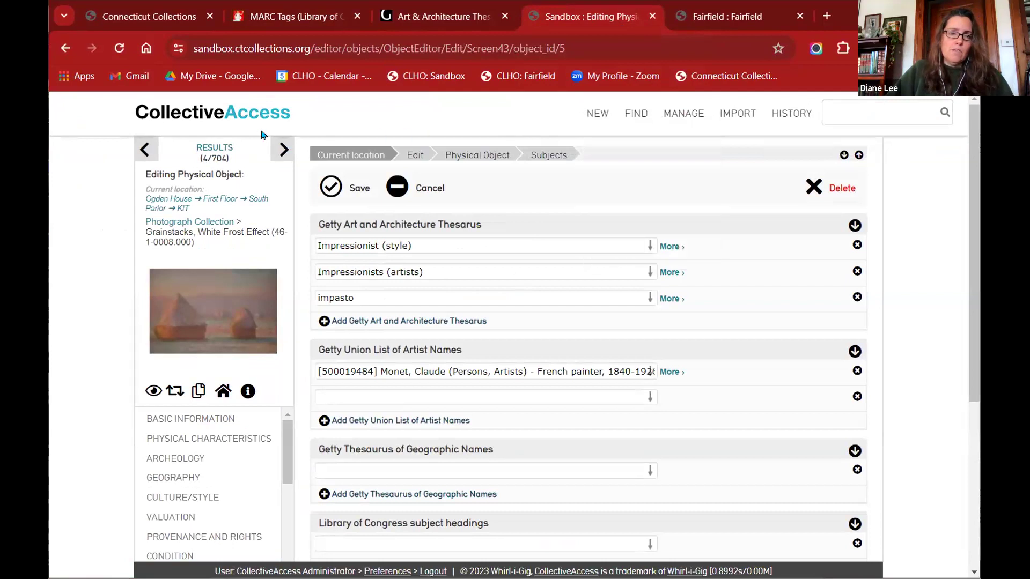
pyautogui.click(201, 122)
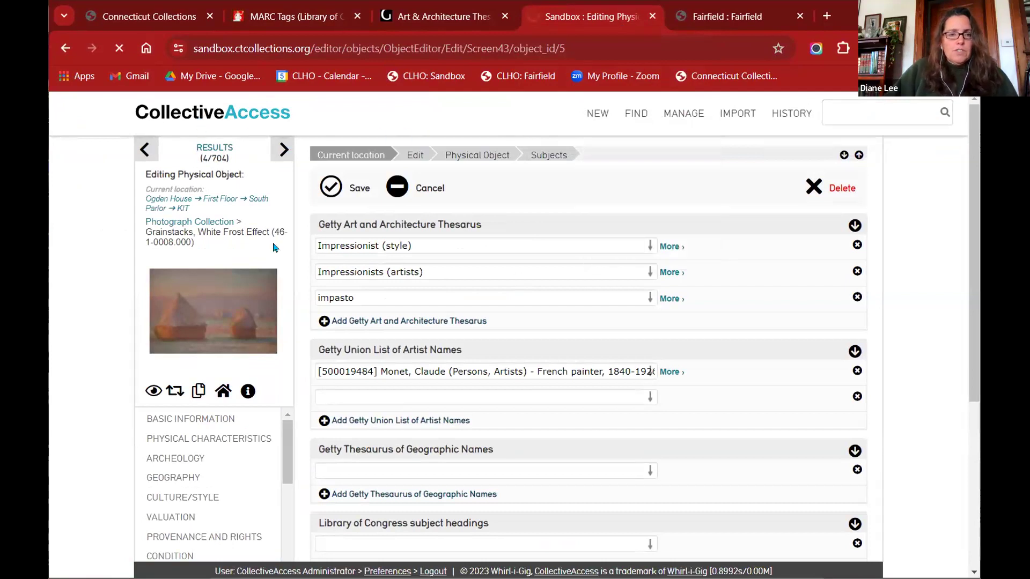
pyautogui.click(875, 107)
pyautogui.write('test')
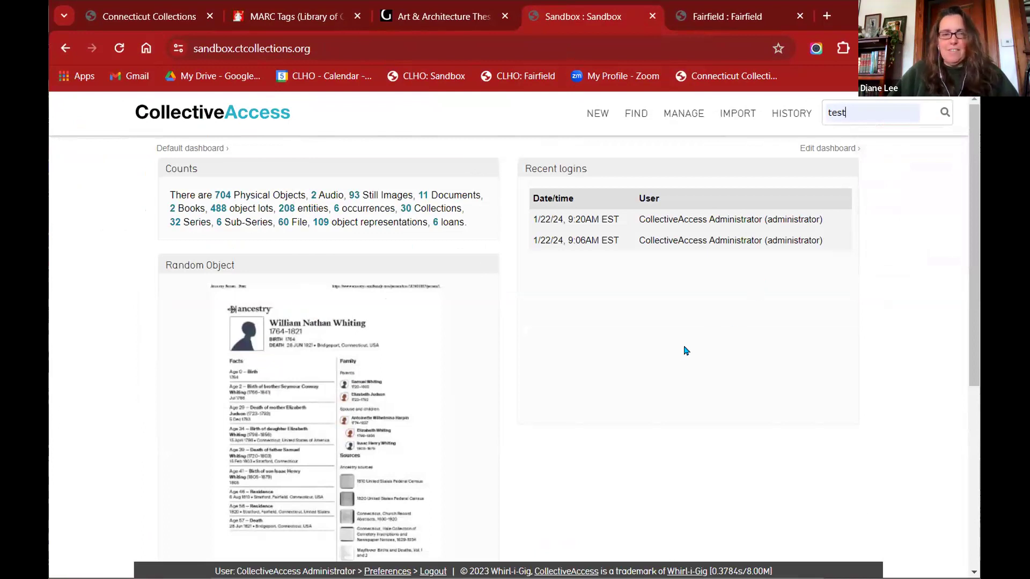
pyautogui.click(944, 114)
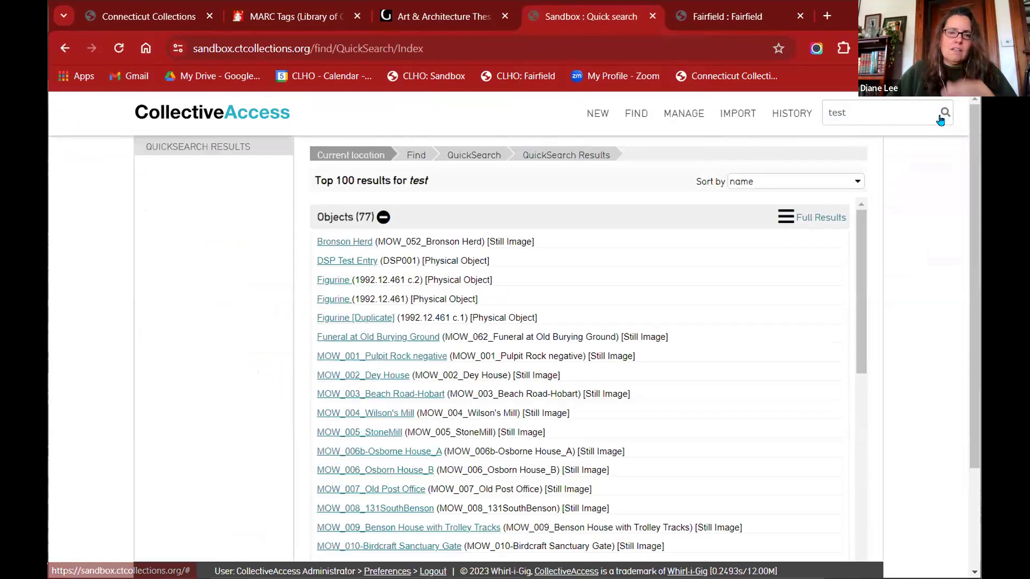
# - Open the DSP Test Entry object from the search results and show its Subjects screen
pyautogui.click(348, 260)
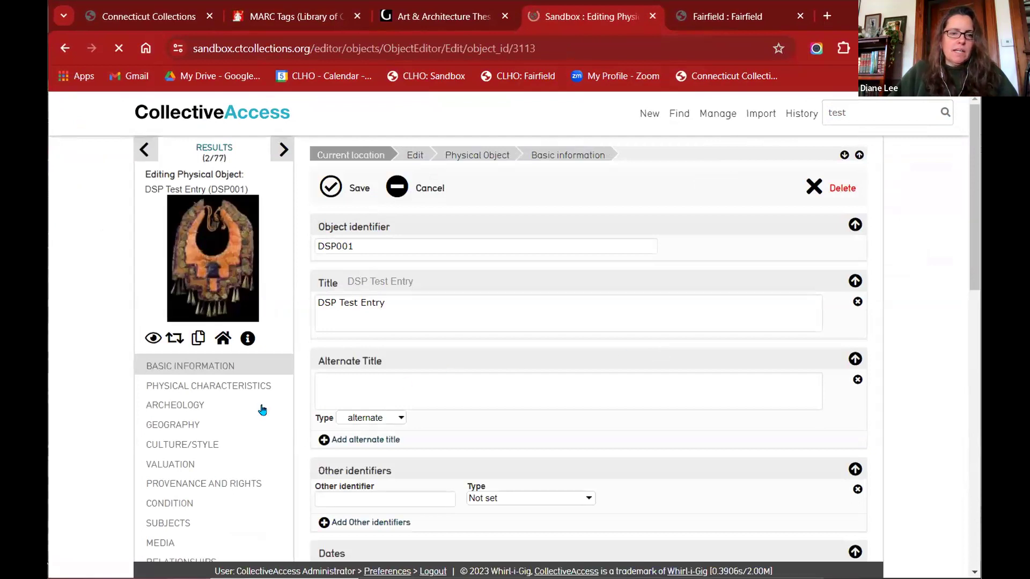
pyautogui.scroll(-2, 236, 400)
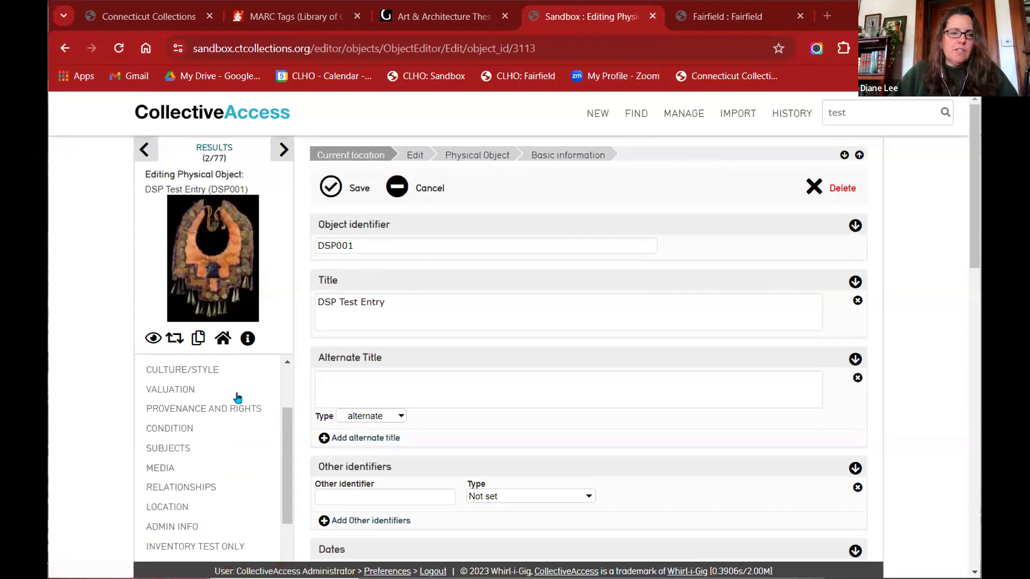
pyautogui.scroll(-2, 238, 398)
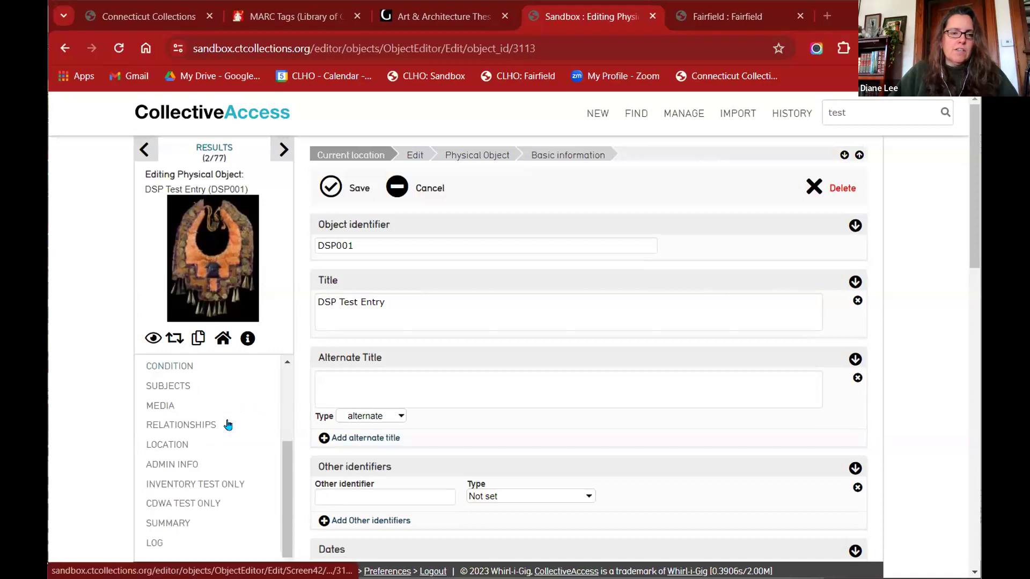
pyautogui.click(198, 390)
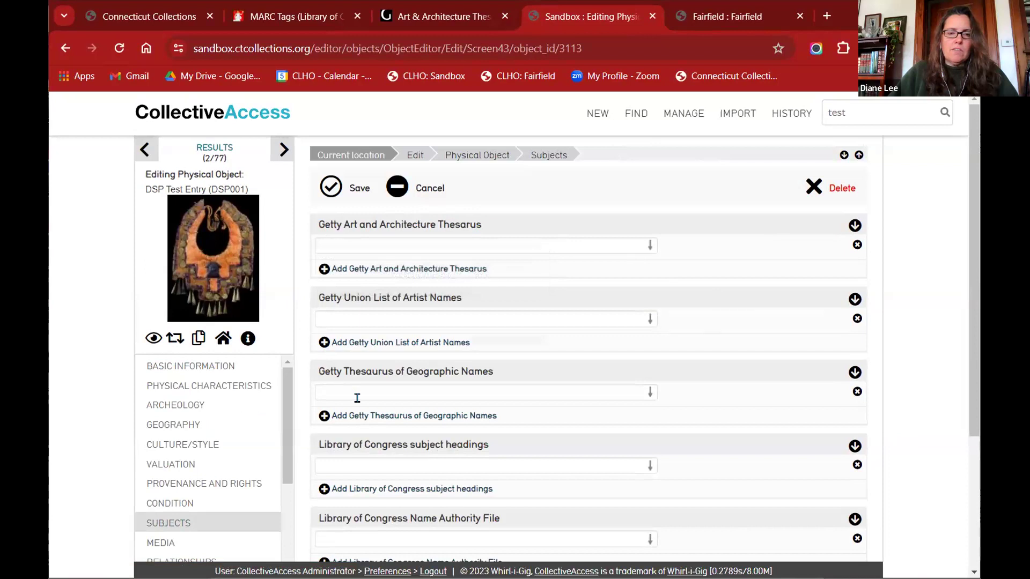
# - Look up "civil war" in Library of Congress subject headings and choose United States--History--Civil War, 1861-1865--Cavalry operations
pyautogui.click(387, 464)
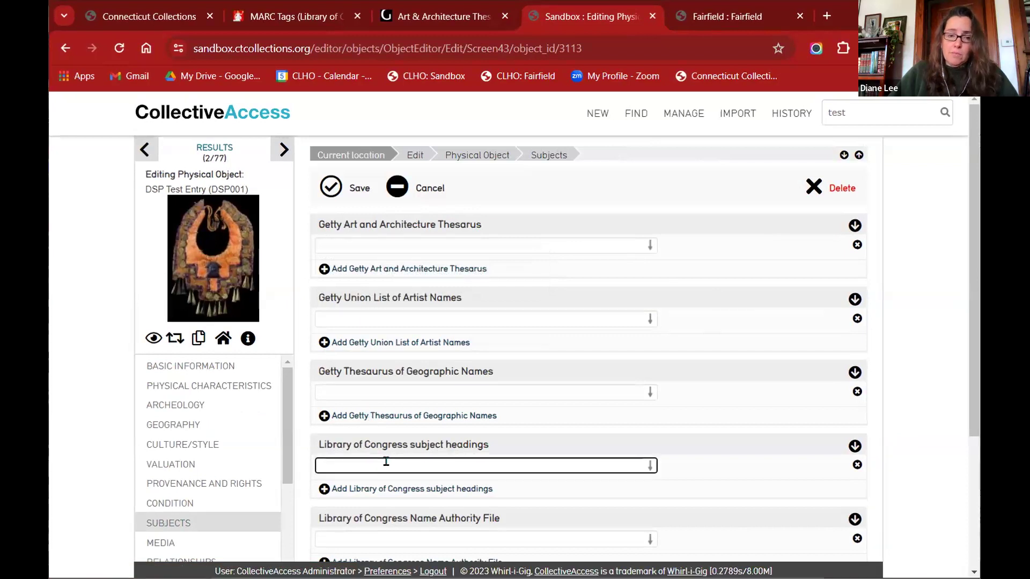
pyautogui.scroll(-1, 394, 451)
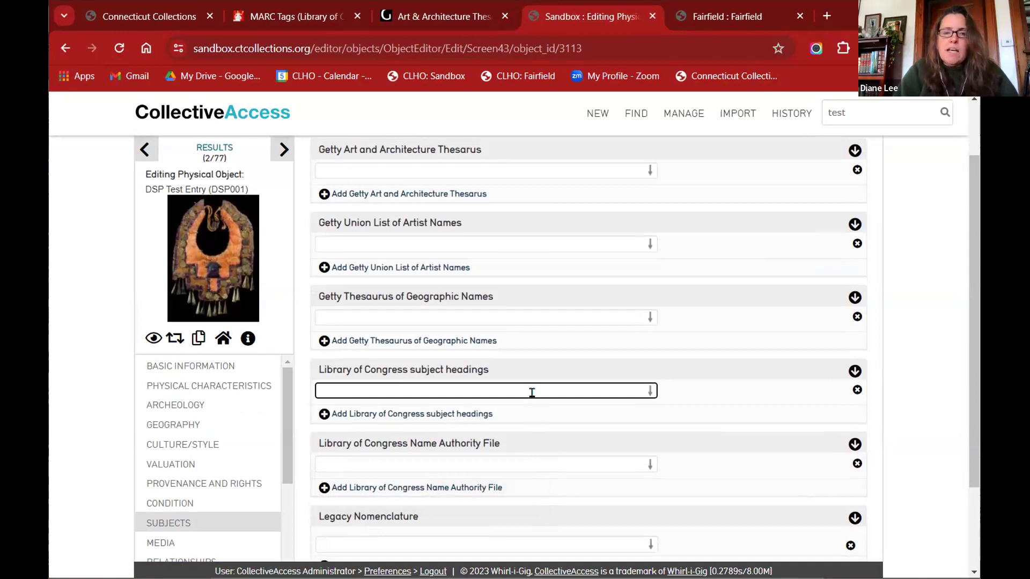
pyautogui.write('war')
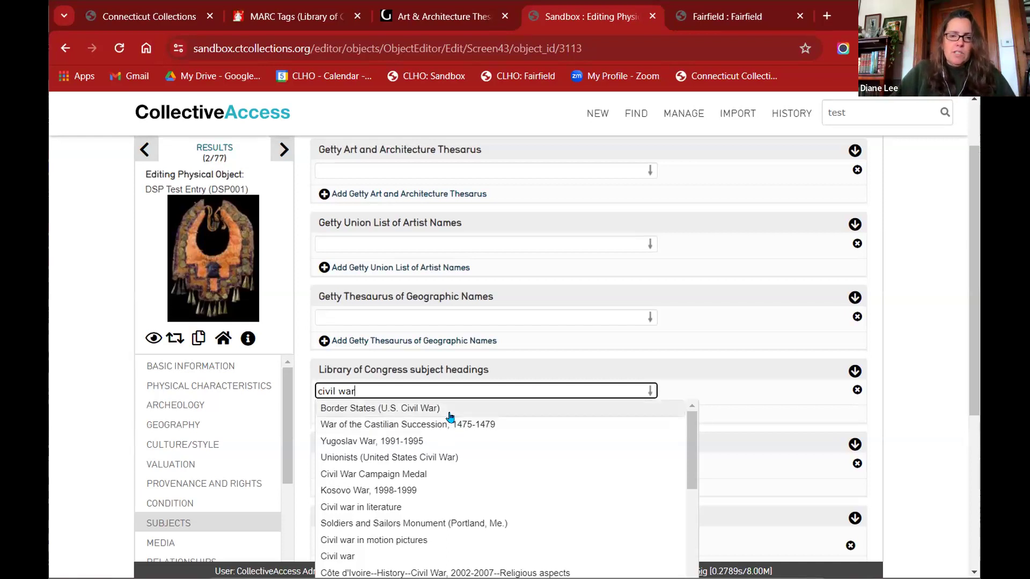
pyautogui.scroll(-3, 450, 417)
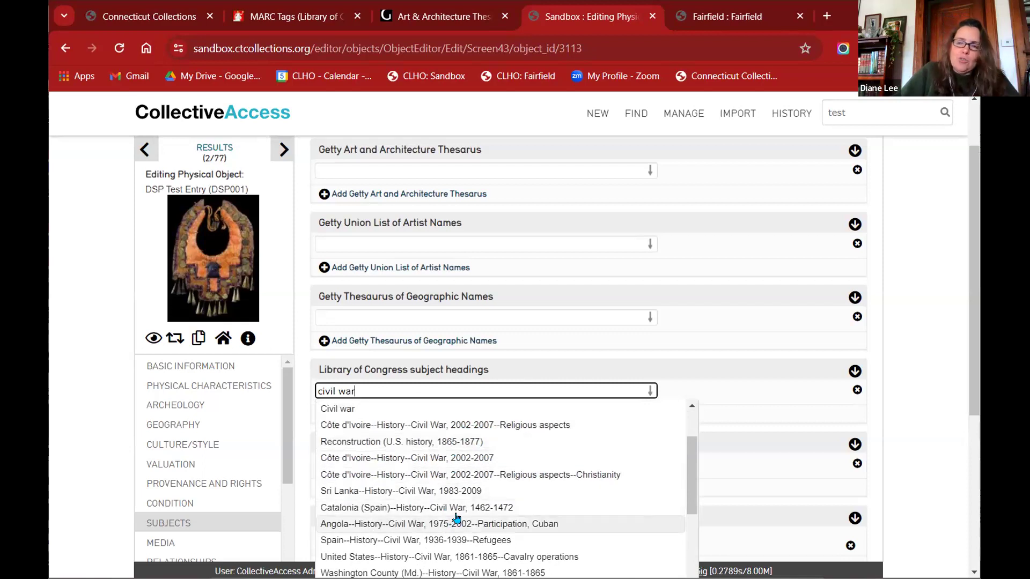
pyautogui.scroll(-1, 471, 466)
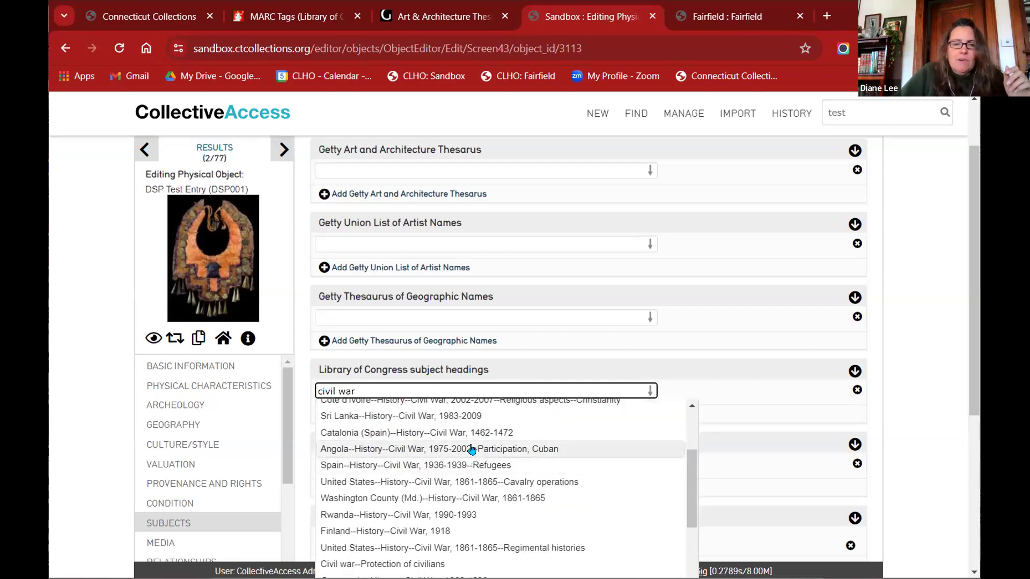
pyautogui.scroll(1, 471, 449)
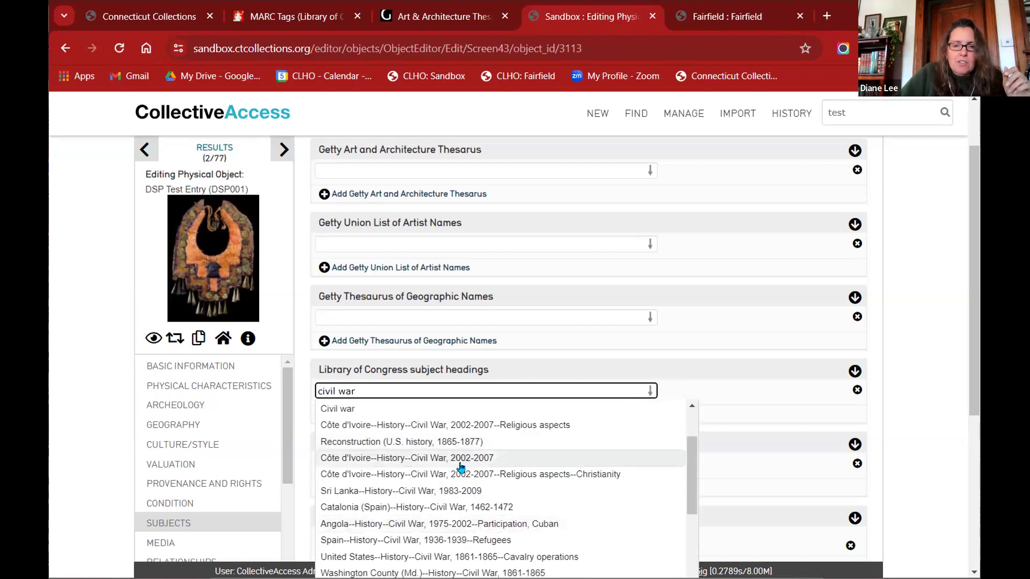
pyautogui.scroll(-1, 447, 487)
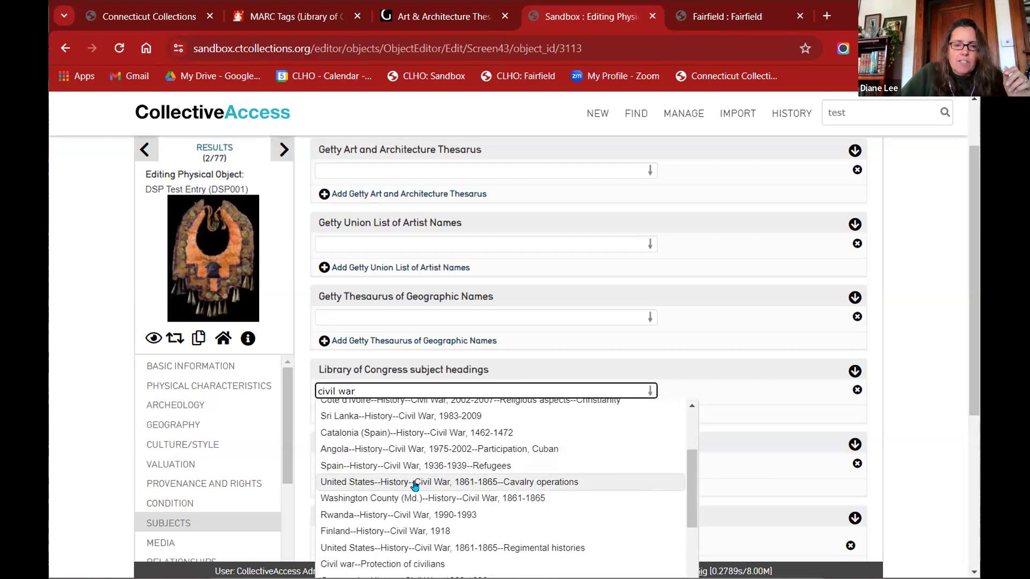
pyautogui.scroll(-1, 416, 485)
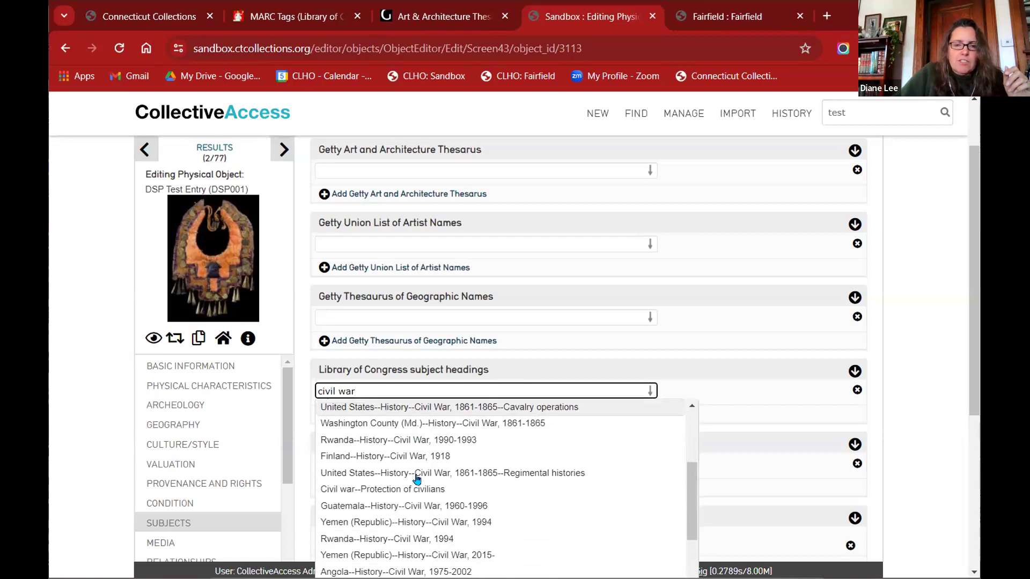
pyautogui.scroll(-1, 416, 483)
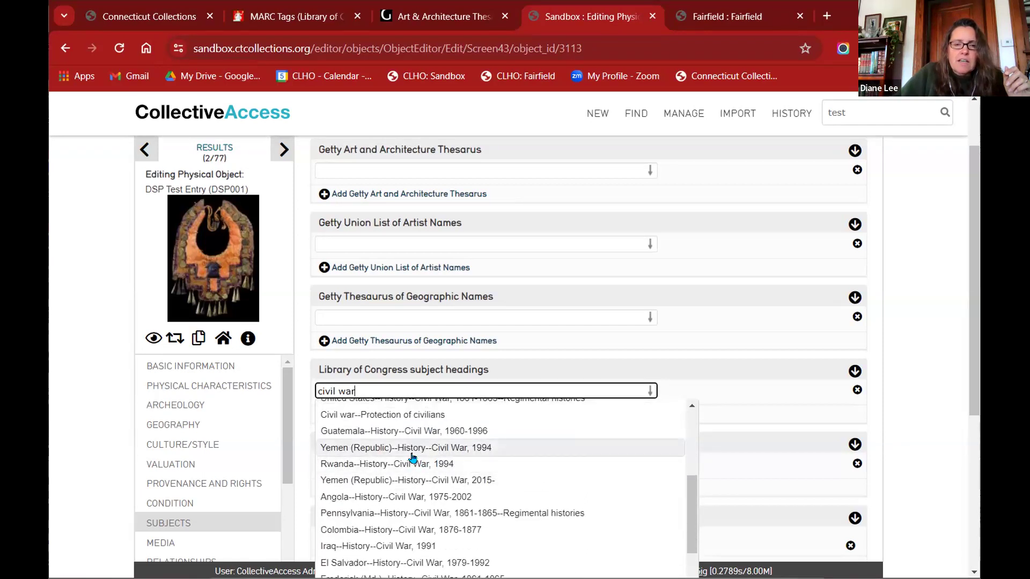
pyautogui.scroll(-1, 412, 458)
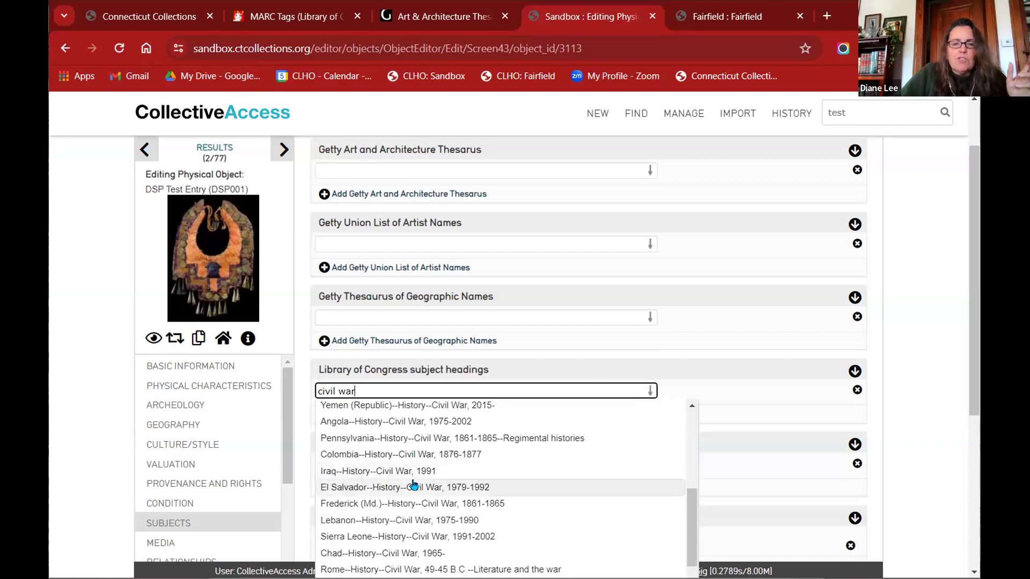
pyautogui.scroll(5, 417, 483)
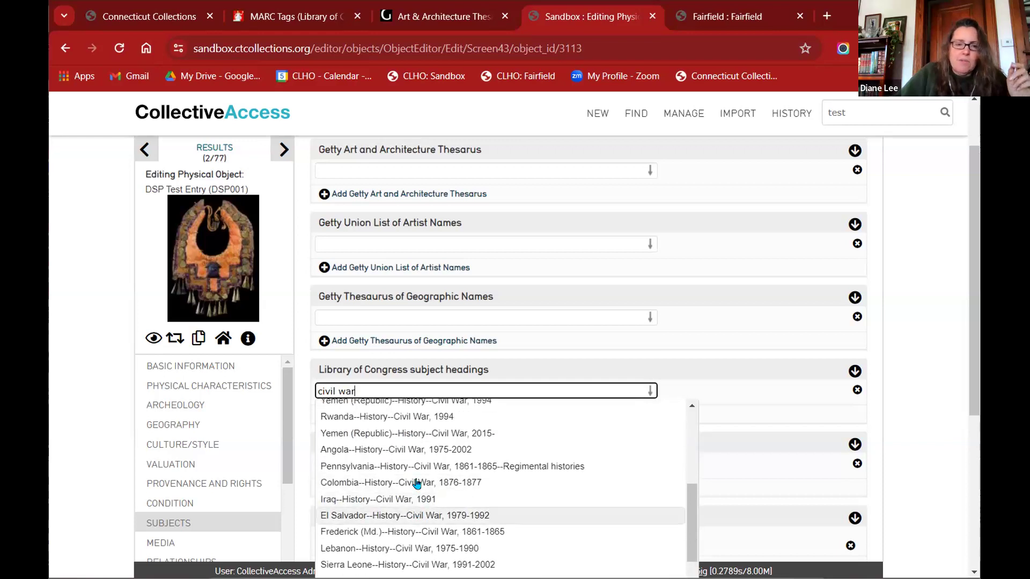
pyautogui.scroll(-1, 417, 483)
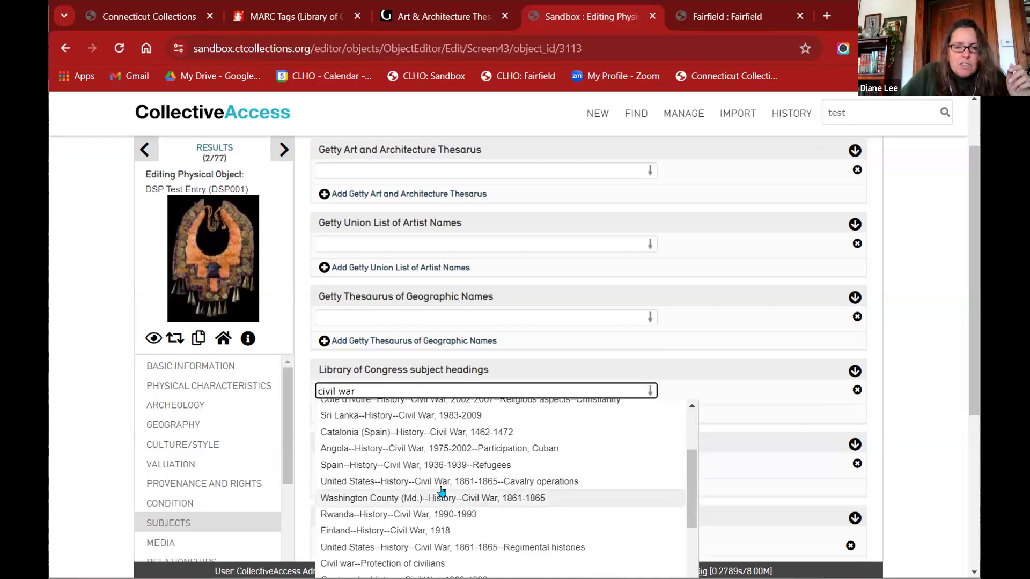
pyautogui.click(440, 481)
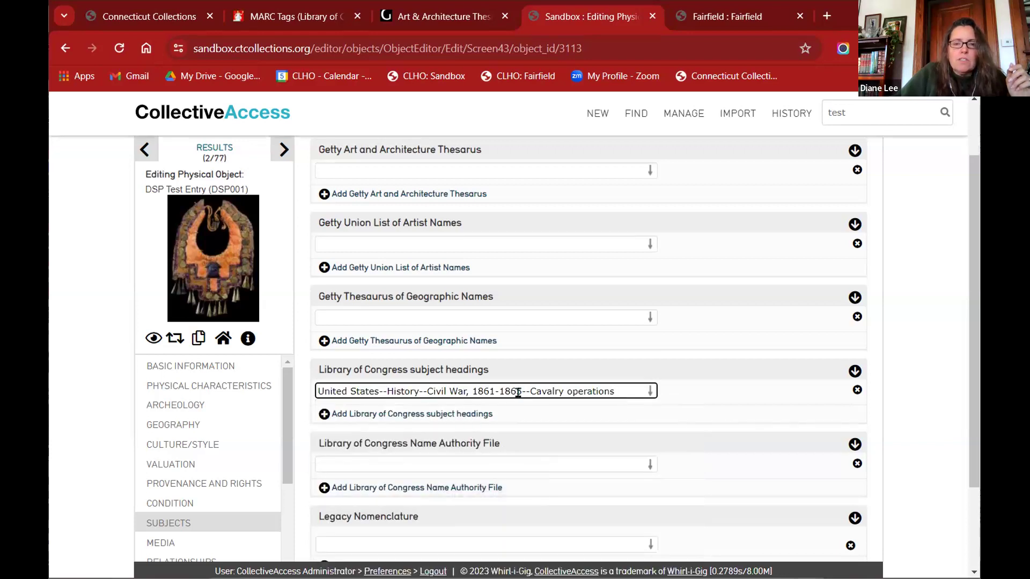
pyautogui.moveTo(623, 391); pyautogui.dragTo(519, 388)
pyautogui.hotkey('ctrl', 'a')
pyautogui.press('BackSpace')
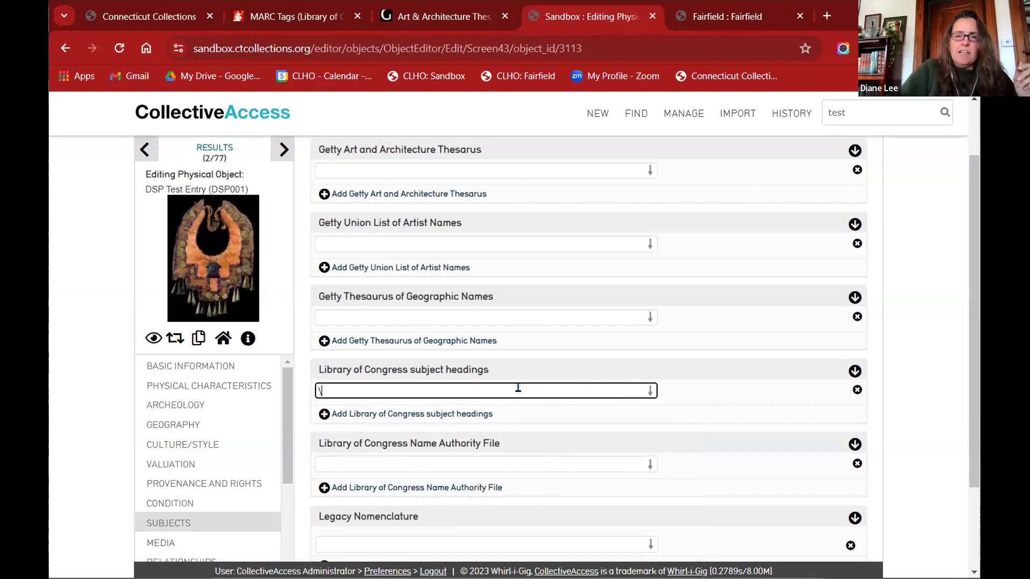
pyautogui.hotkey('ctrl', 'z')
# - Copy "United States--History--Civil War, 1861-1865" from the subject heading entry and remove that entry, leaving the empty heading field ready for input
pyautogui.click(472, 387)
pyautogui.moveTo(520, 386); pyautogui.dragTo(307, 392)
pyautogui.hotkey('ctrl', 'c')
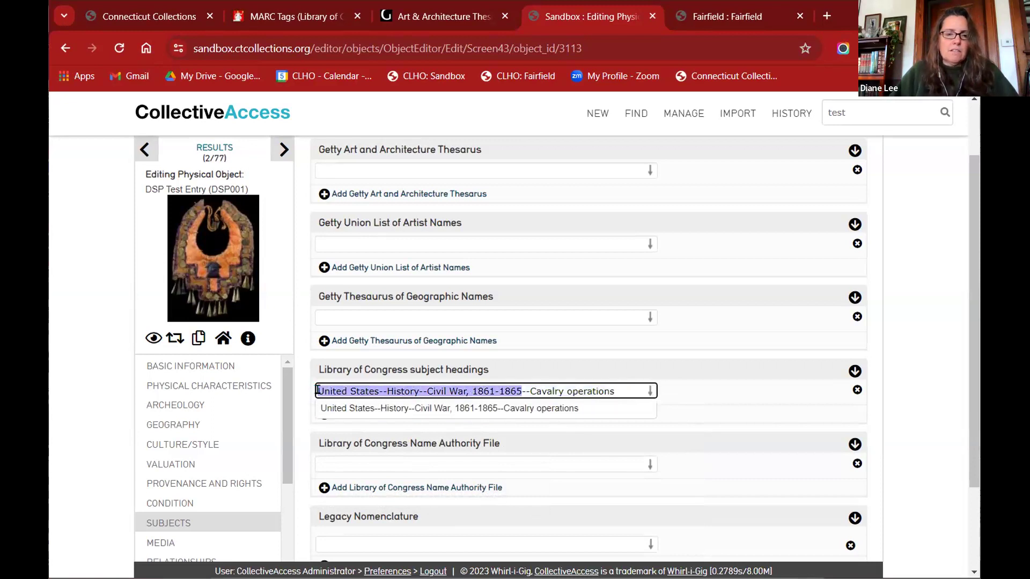
pyautogui.click(747, 402)
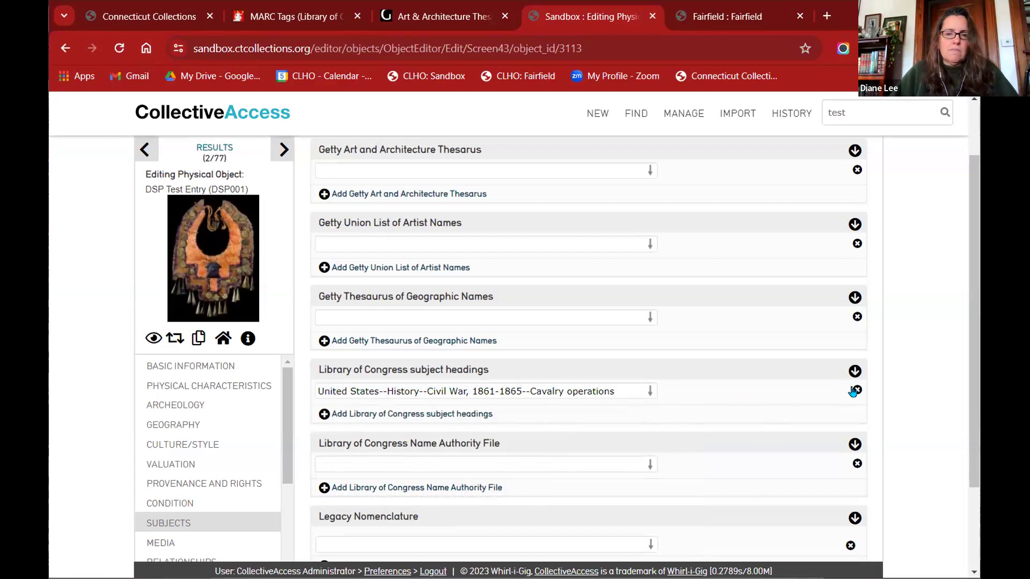
pyautogui.click(856, 390)
pyautogui.click(338, 387)
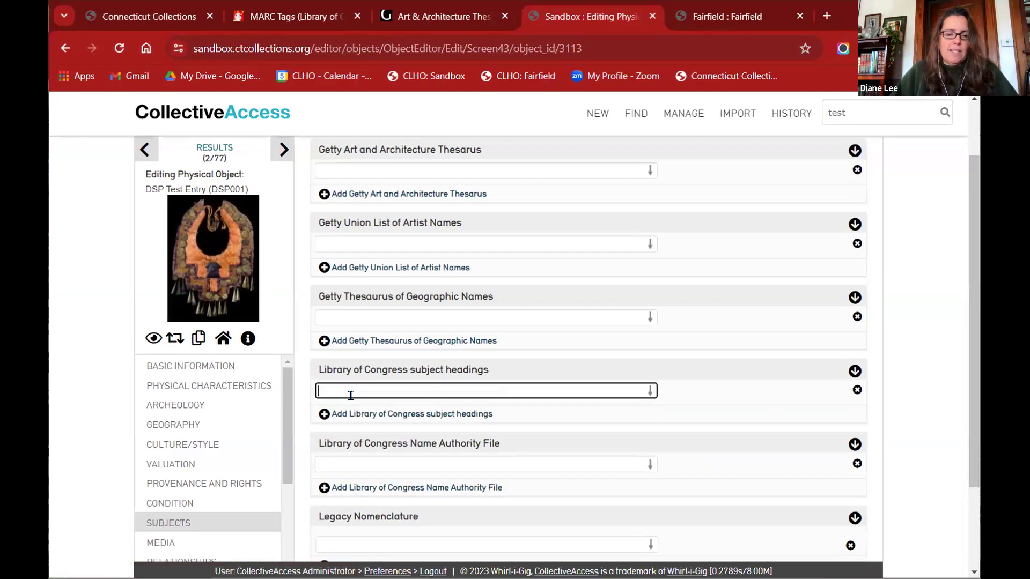
# - Look up the copied heading "United States--History--Civil War, 1861-1865" in Library of Congress subject headings and go through the suggested terms
pyautogui.hotkey('ctrl', 'v')
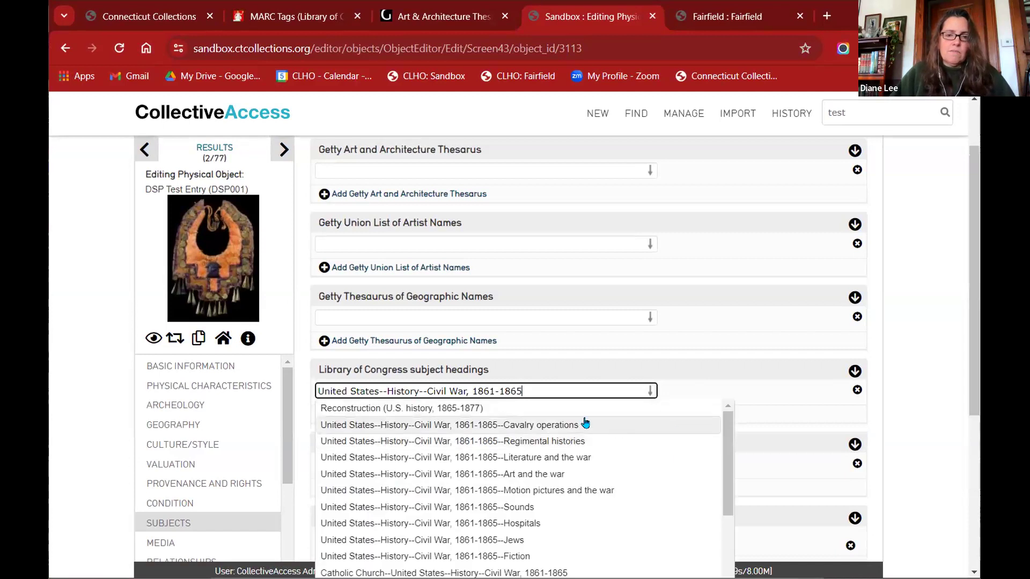
pyautogui.scroll(-2, 584, 424)
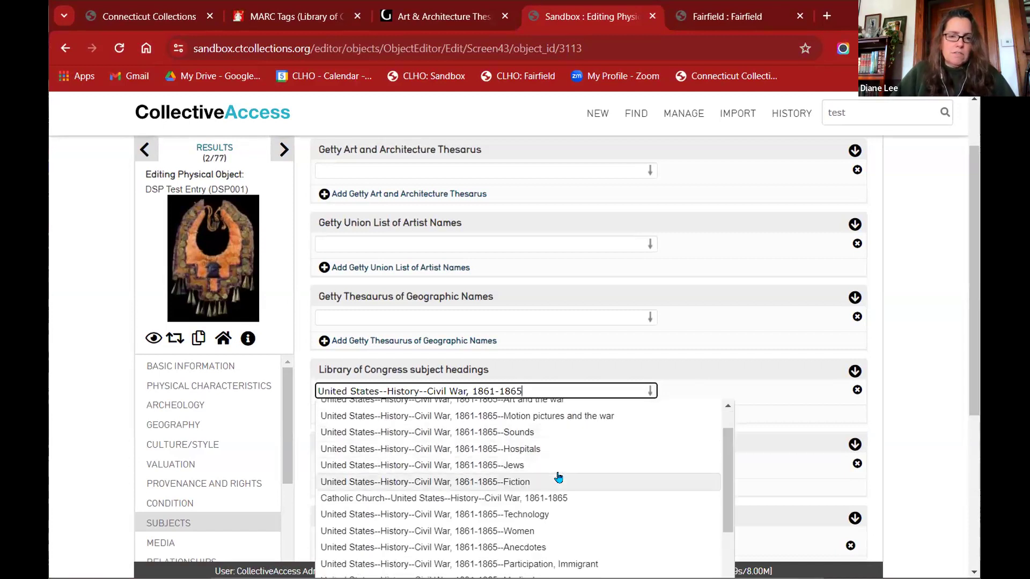
pyautogui.scroll(-3, 555, 486)
pyautogui.scroll(-10, 554, 486)
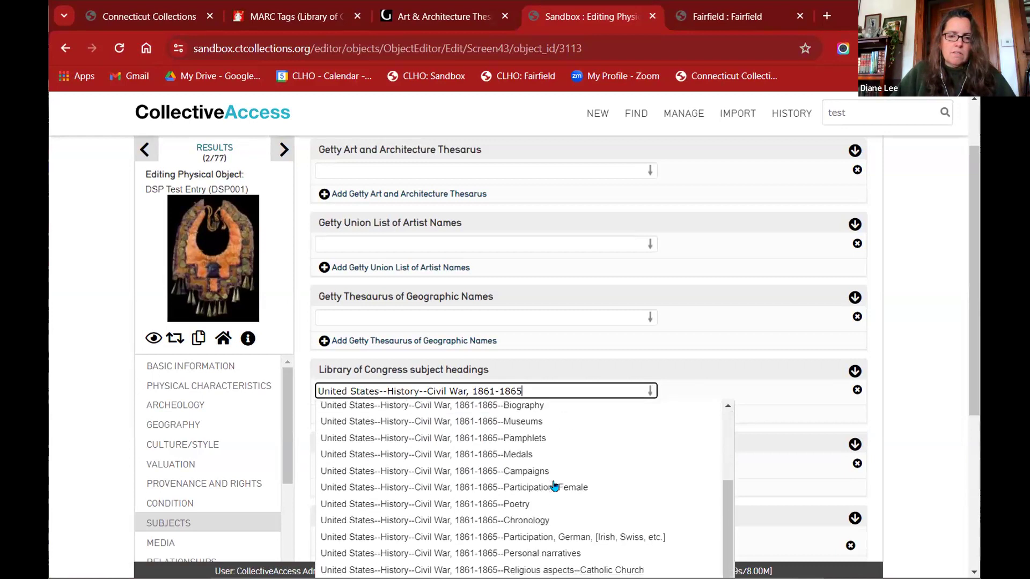
pyautogui.scroll(-10, 554, 485)
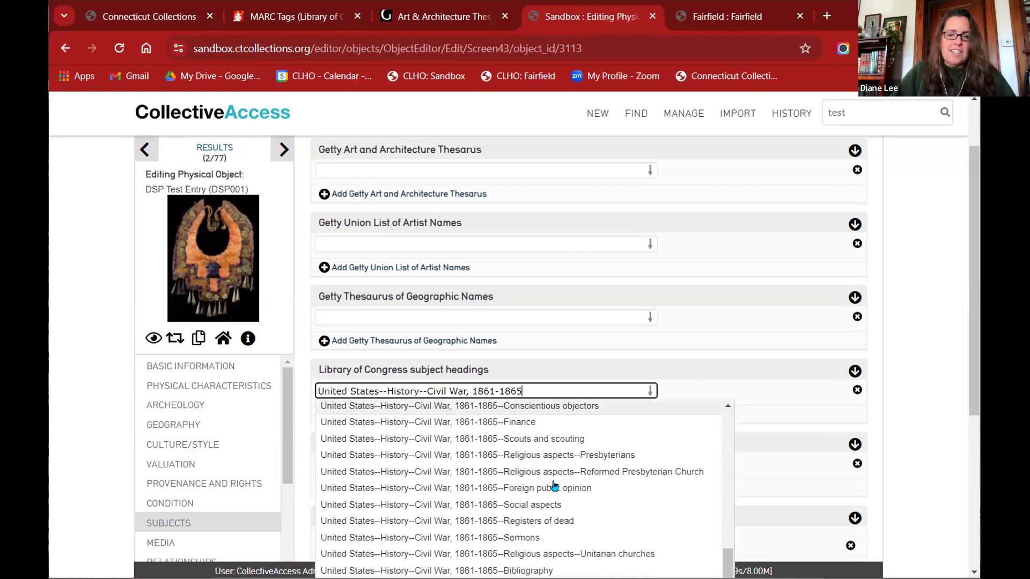
pyautogui.scroll(-10, 555, 485)
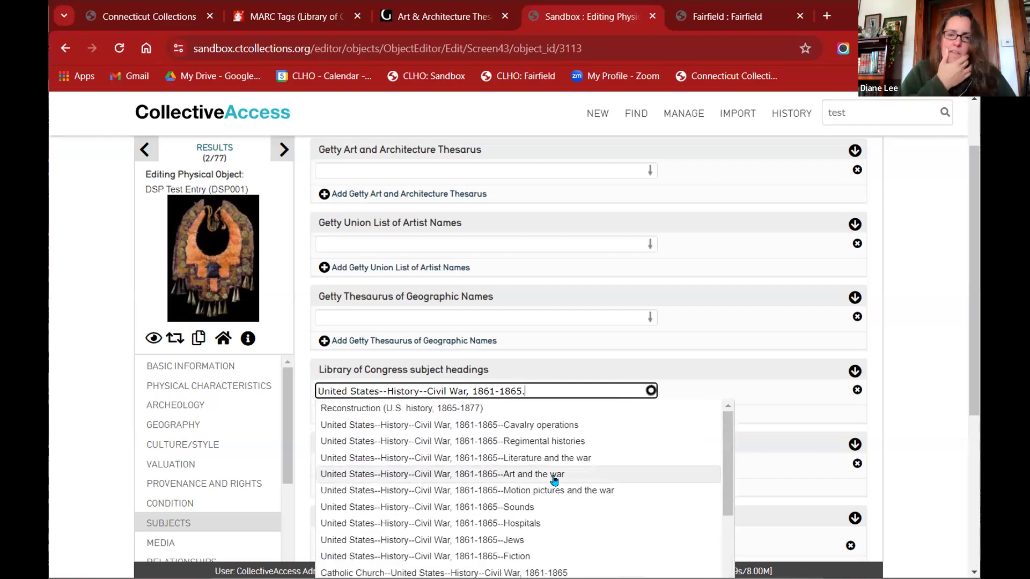
# - Choose the heading "United States--History--Civil War, 1861-1865" without any subdivision from the suggested Library of Congress subject headings
pyautogui.tripleClick(555, 392)
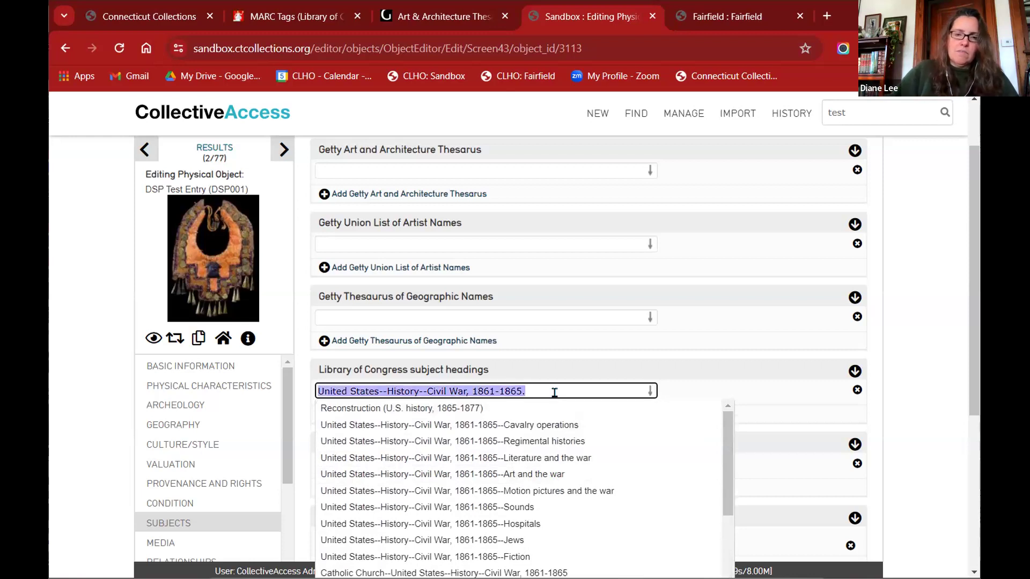
pyautogui.click(555, 392)
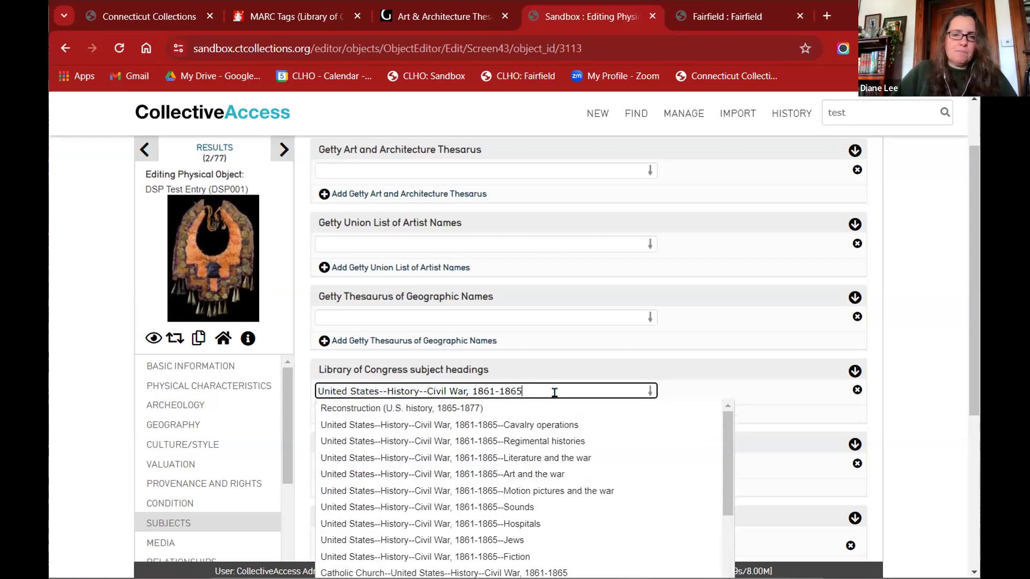
pyautogui.scroll(-3, 588, 439)
pyautogui.scroll(-5, 588, 440)
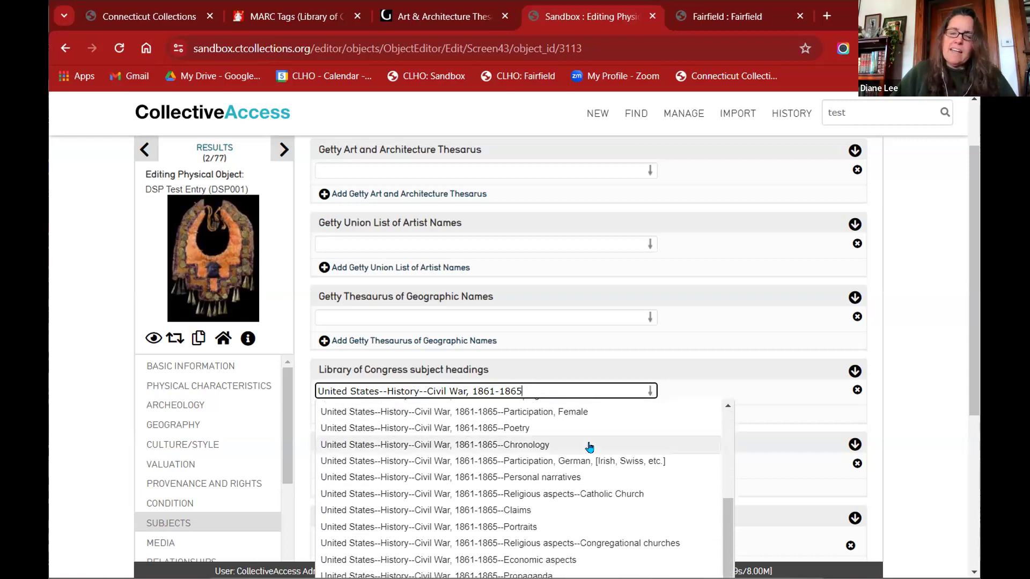
pyautogui.scroll(-6, 588, 451)
pyautogui.scroll(-6, 583, 461)
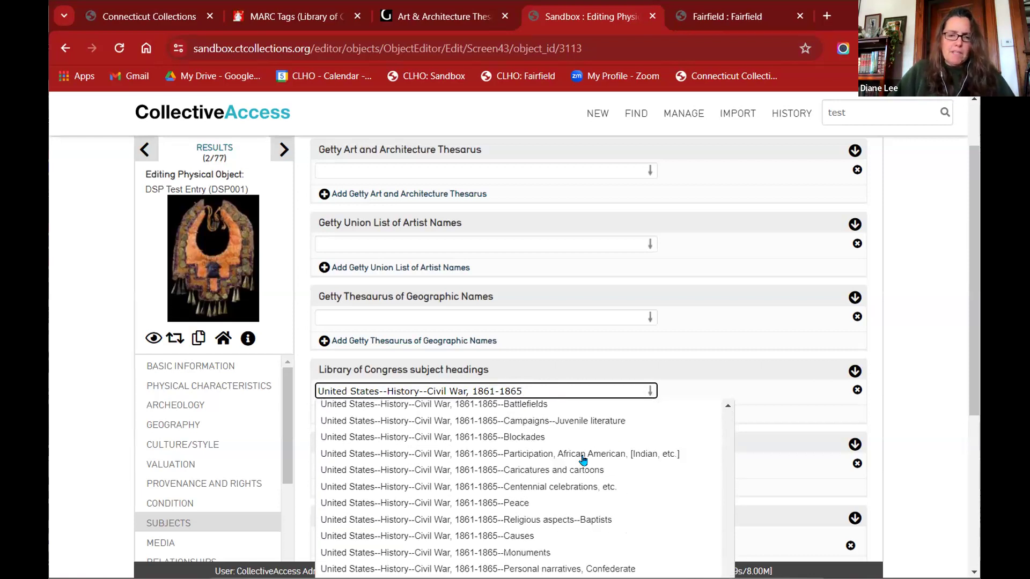
pyautogui.scroll(-6, 580, 467)
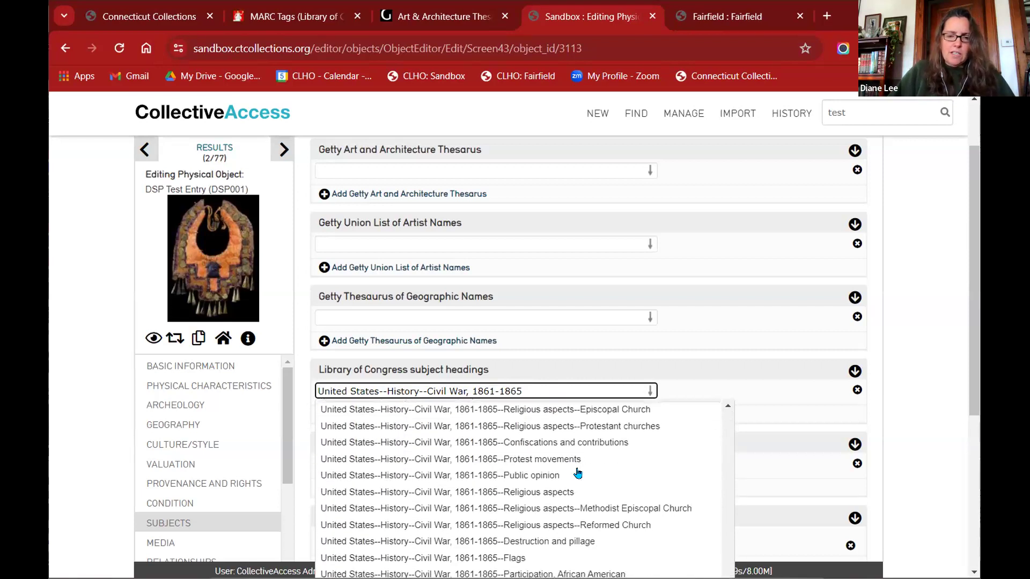
pyautogui.scroll(-6, 578, 472)
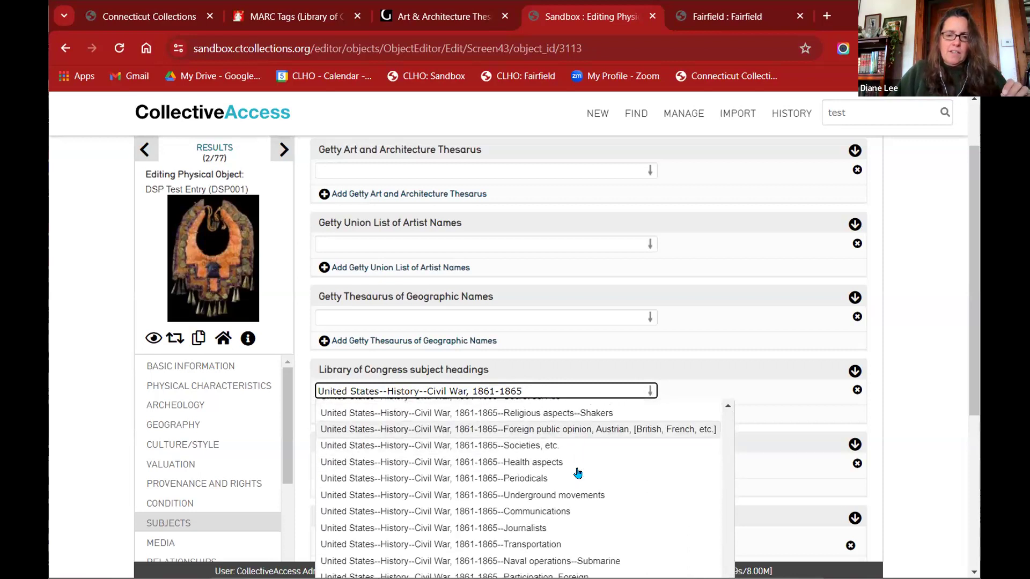
pyautogui.scroll(-5, 578, 472)
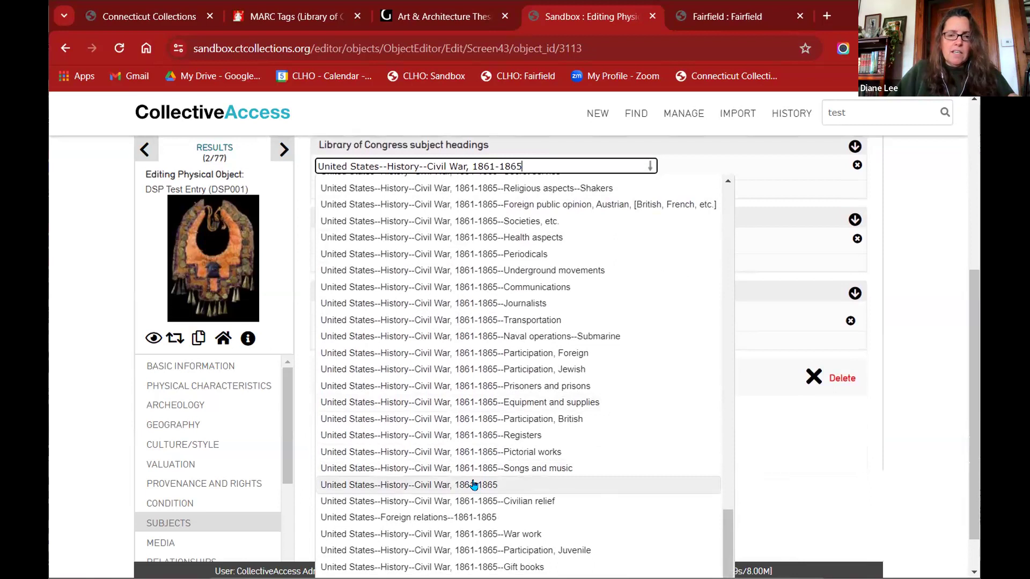
pyautogui.click(474, 485)
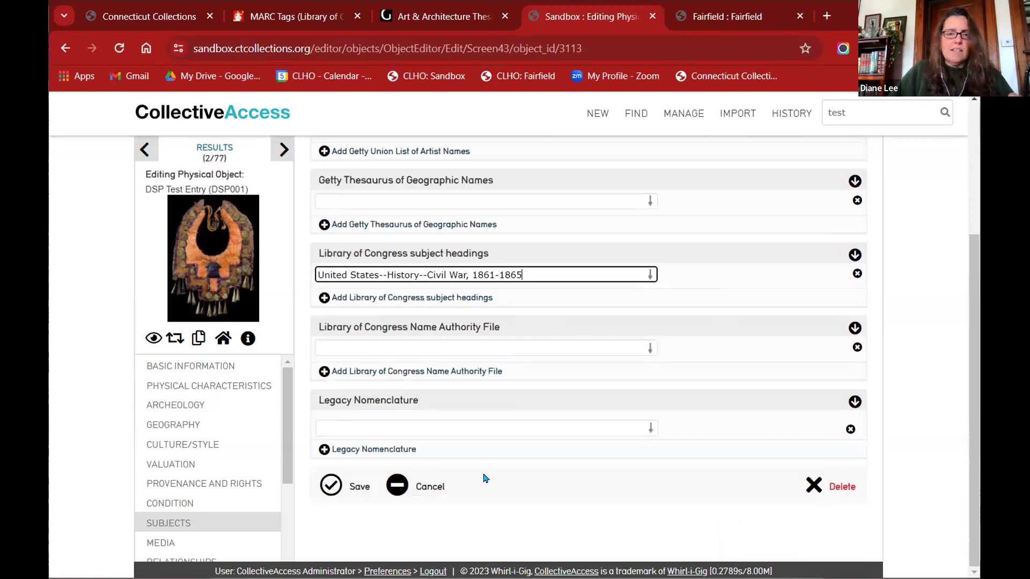
# - Save the object record with its Civil War subject heading and reload its Subjects screen
pyautogui.click(334, 488)
pyautogui.click(334, 488)
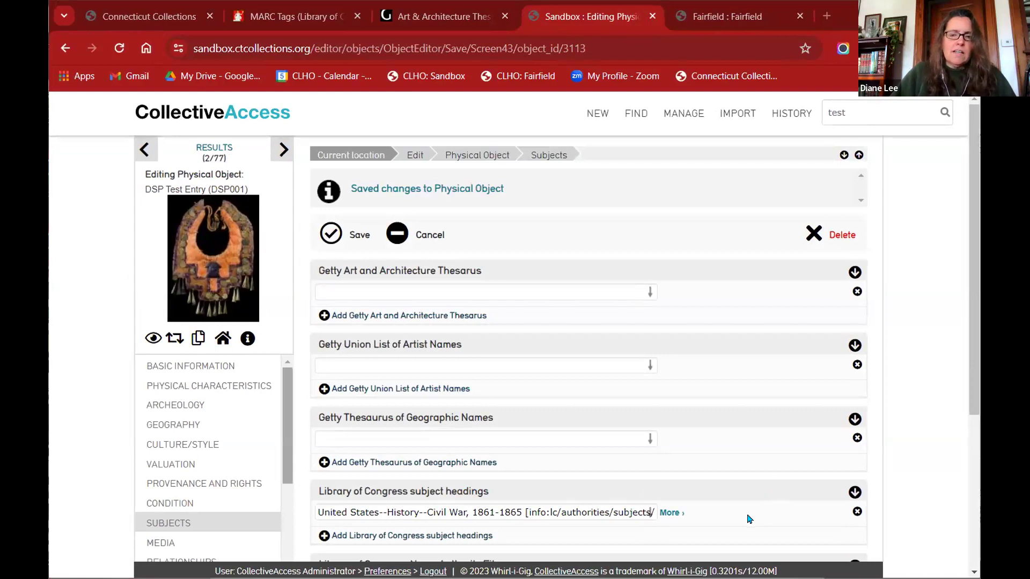
pyautogui.click(322, 240)
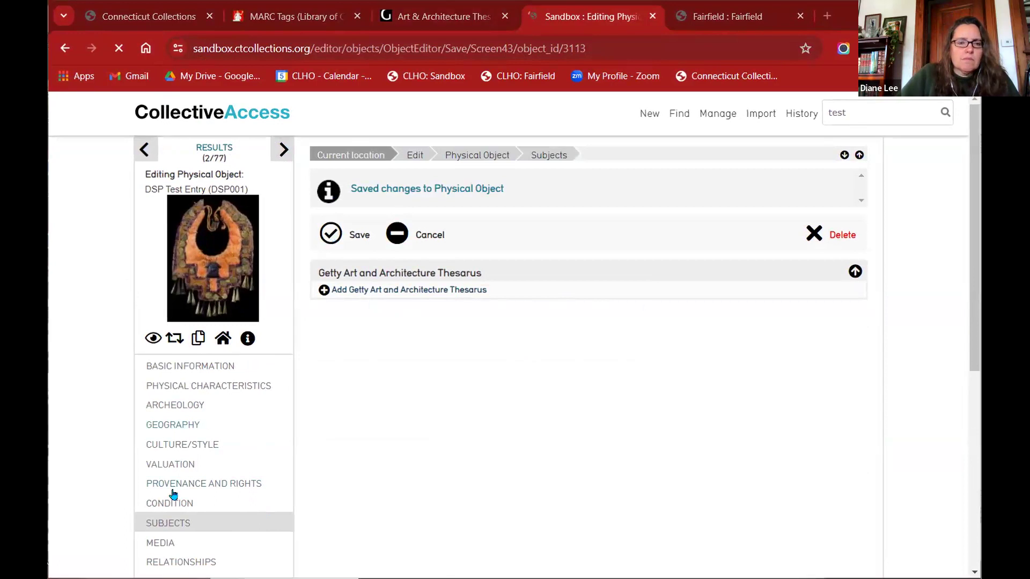
pyautogui.click(167, 518)
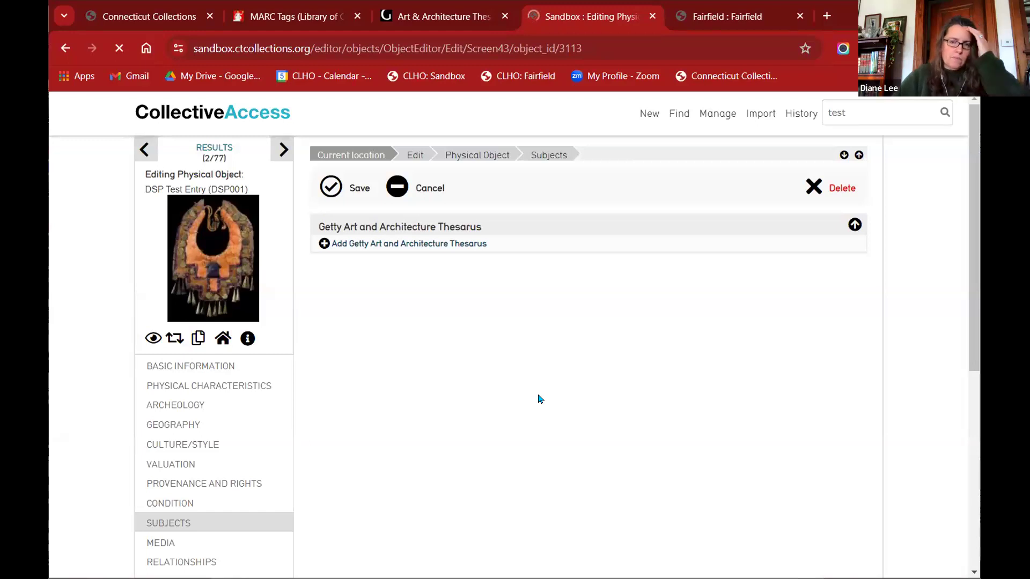
# - Open the Library of Congress authority page linked from the saved Civil War subject heading
pyautogui.scroll(-2, 535, 393)
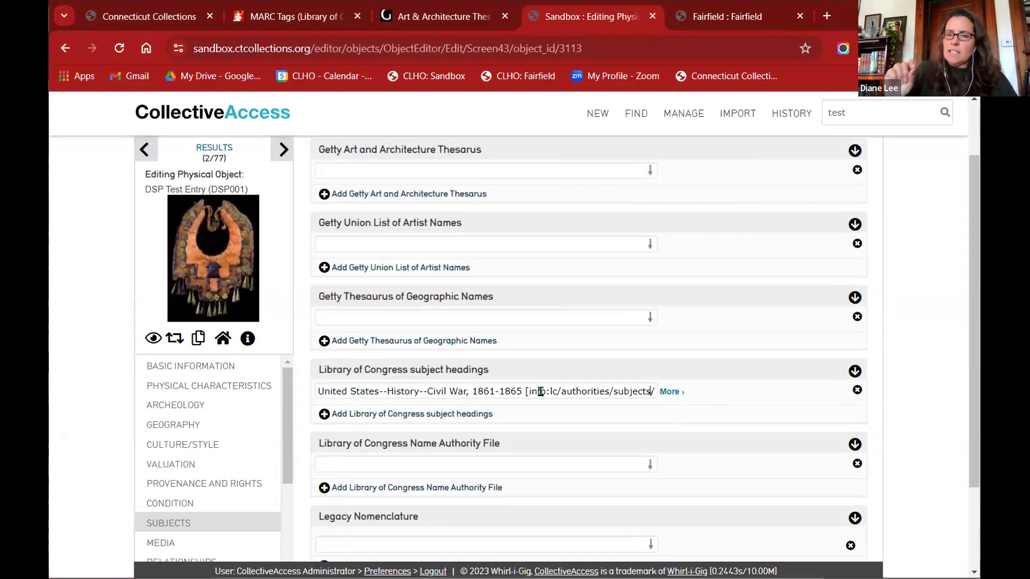
pyautogui.scroll(2, 540, 391)
pyautogui.scroll(-4, 681, 437)
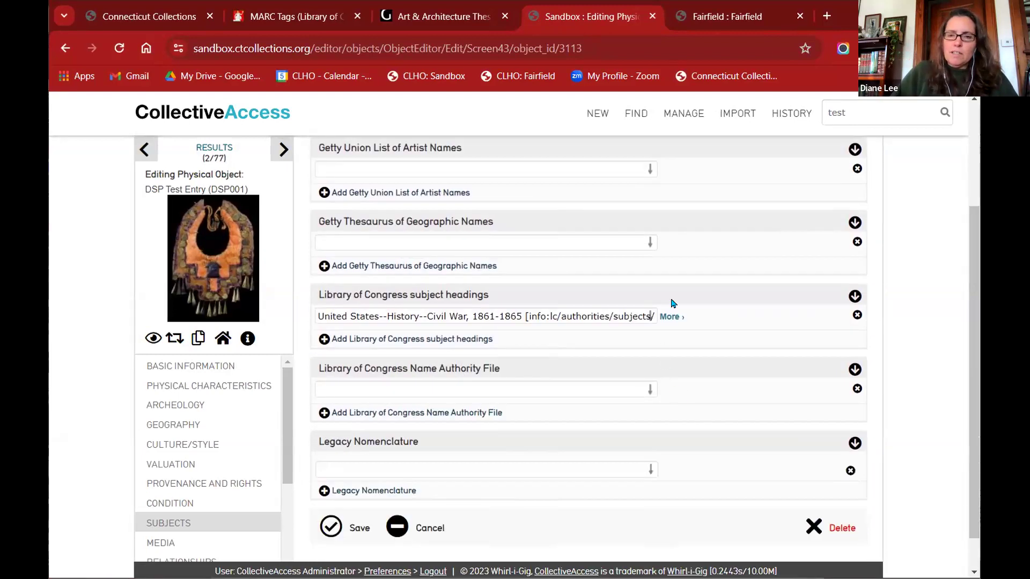
pyautogui.click(670, 316)
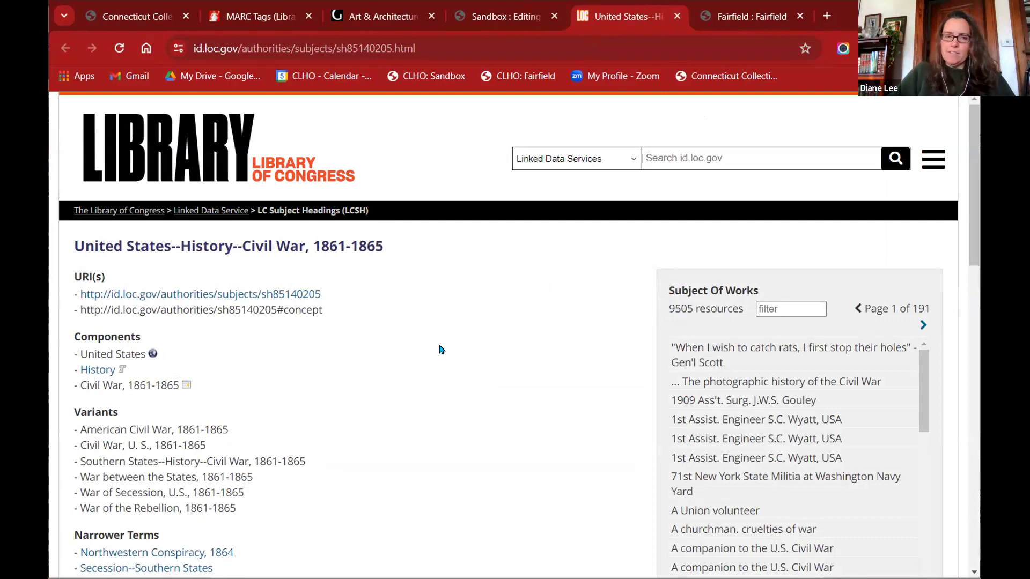
pyautogui.scroll(-1, 439, 350)
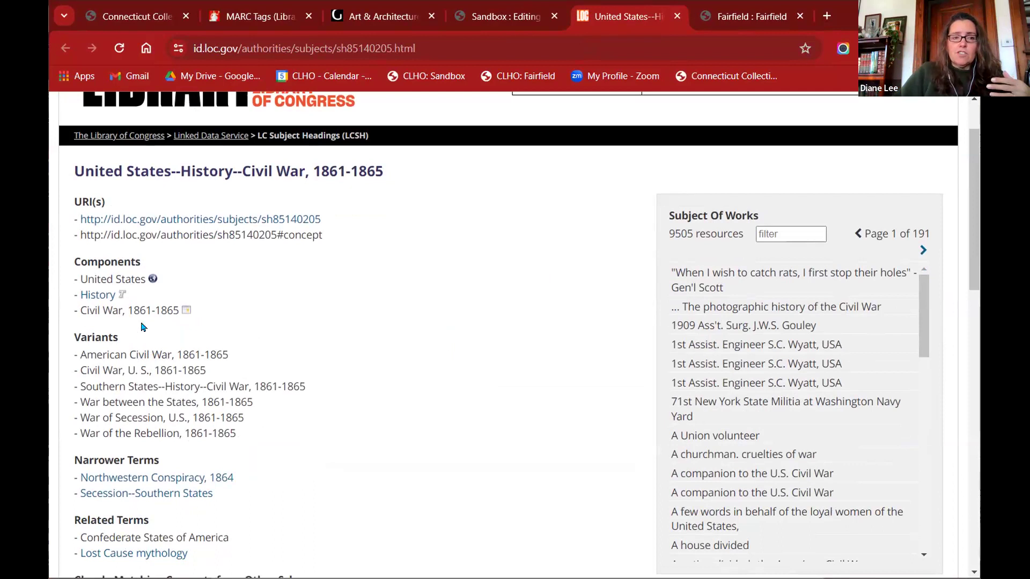
# - Examine the heading's History component page, then its variants such as "American Civil War, 1861-1865", related terms, matching concepts, sources and alternate formats
pyautogui.click(98, 295)
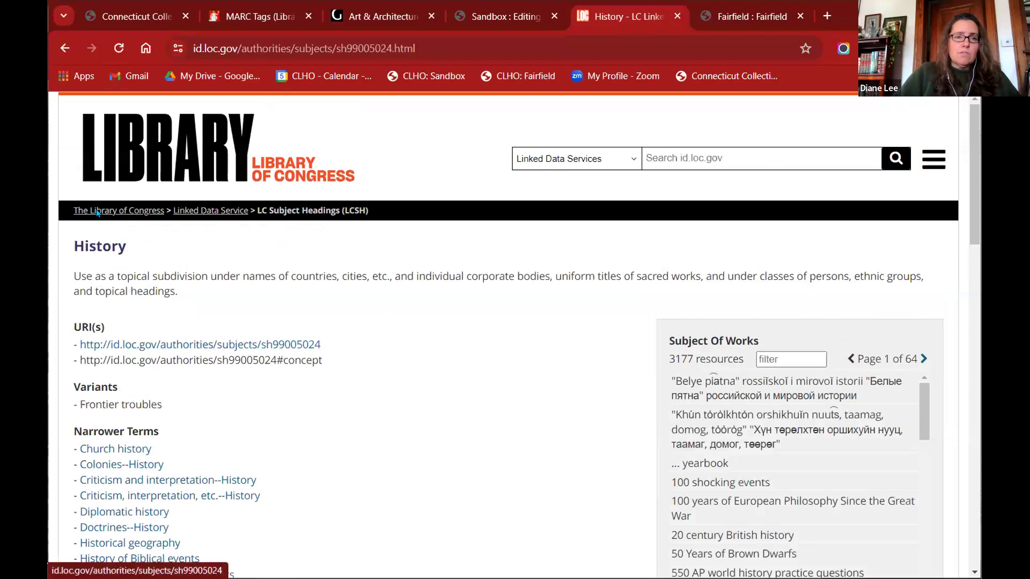
pyautogui.hotkey('alt', 'Left')
pyautogui.moveTo(258, 353); pyautogui.dragTo(78, 355)
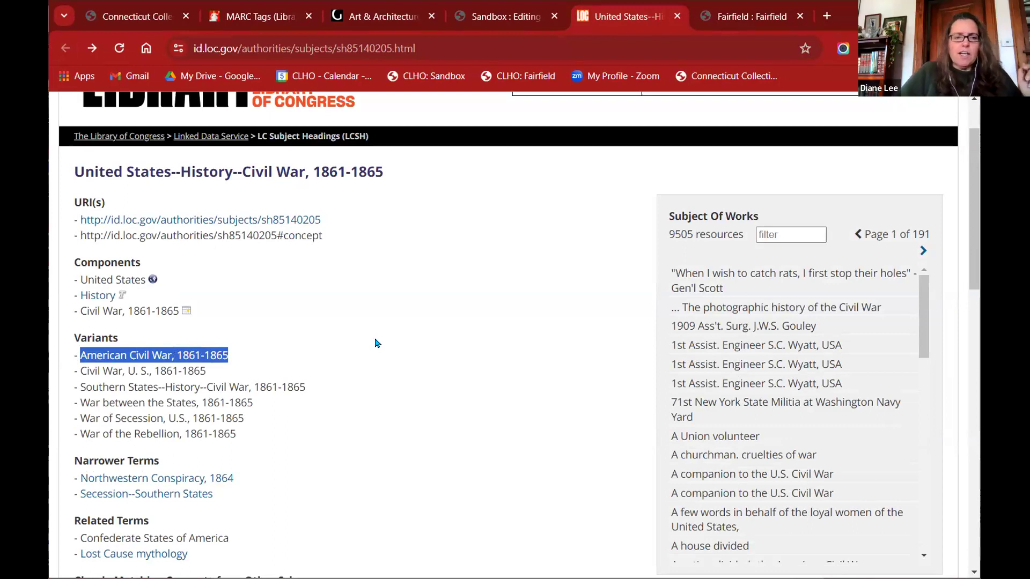
pyautogui.scroll(-3, 376, 343)
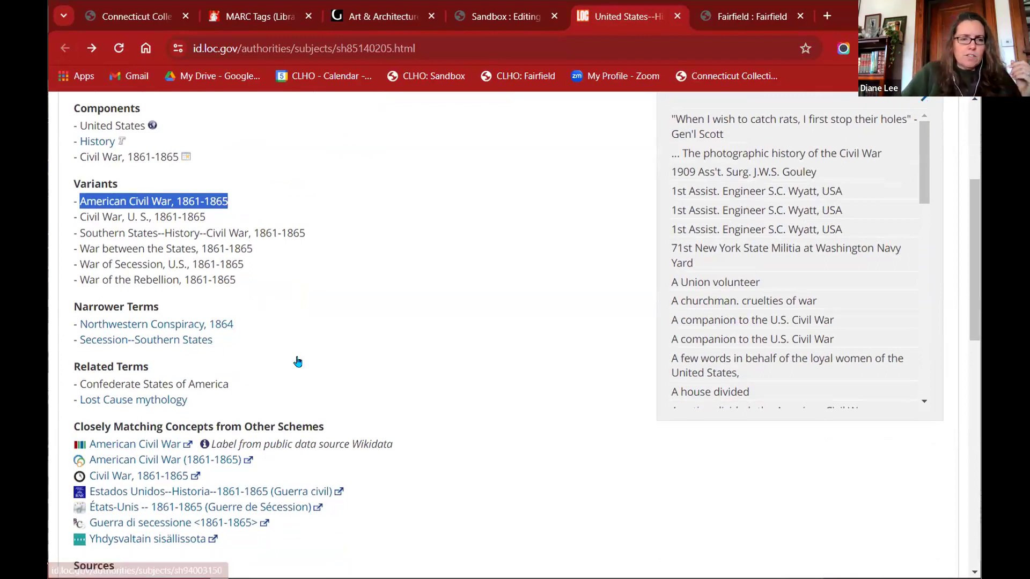
pyautogui.scroll(-3, 299, 361)
pyautogui.scroll(-9, 432, 419)
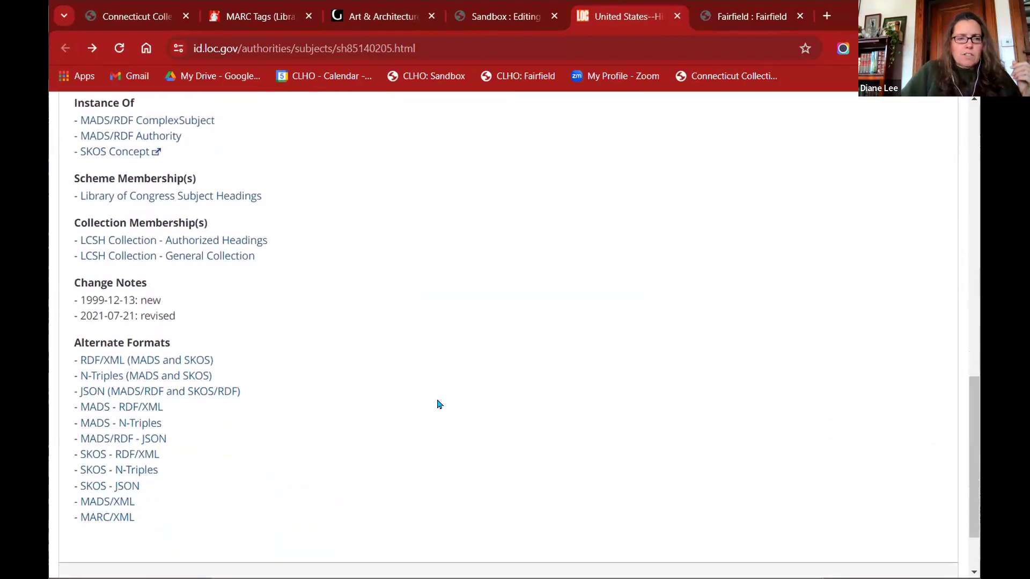
pyautogui.scroll(-2, 435, 402)
pyautogui.scroll(8, 317, 396)
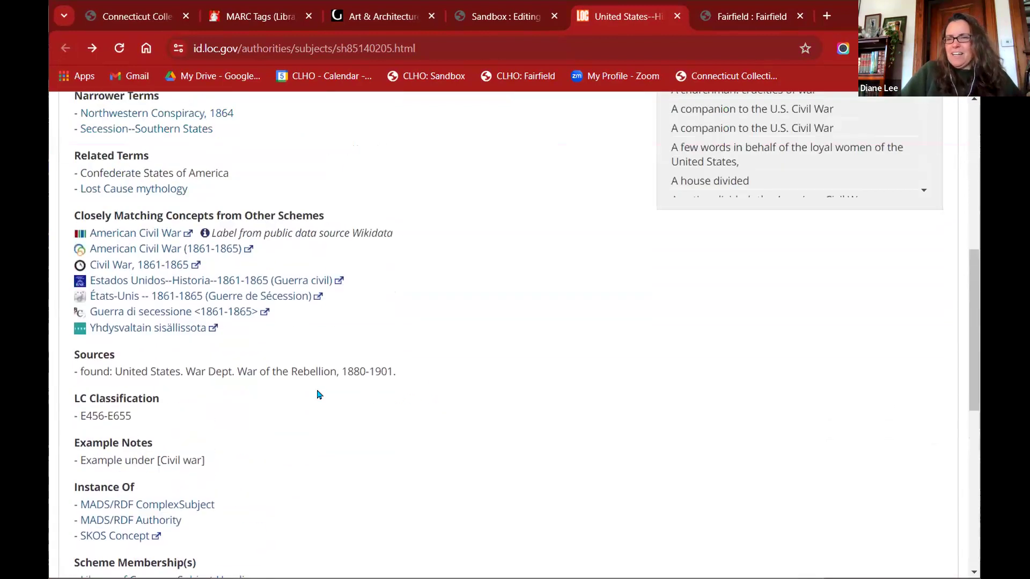
pyautogui.scroll(6, 317, 395)
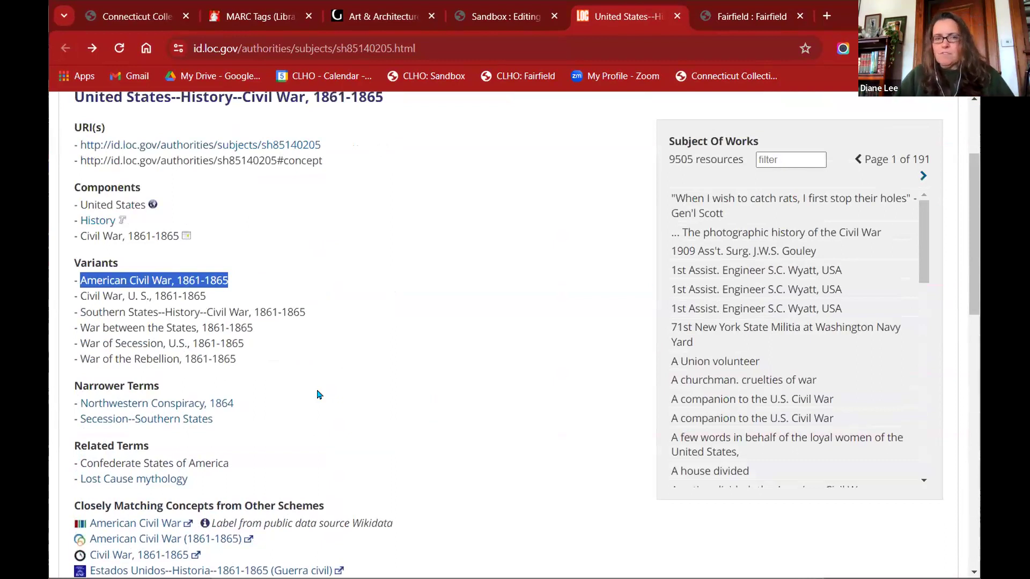
pyautogui.scroll(3, 322, 389)
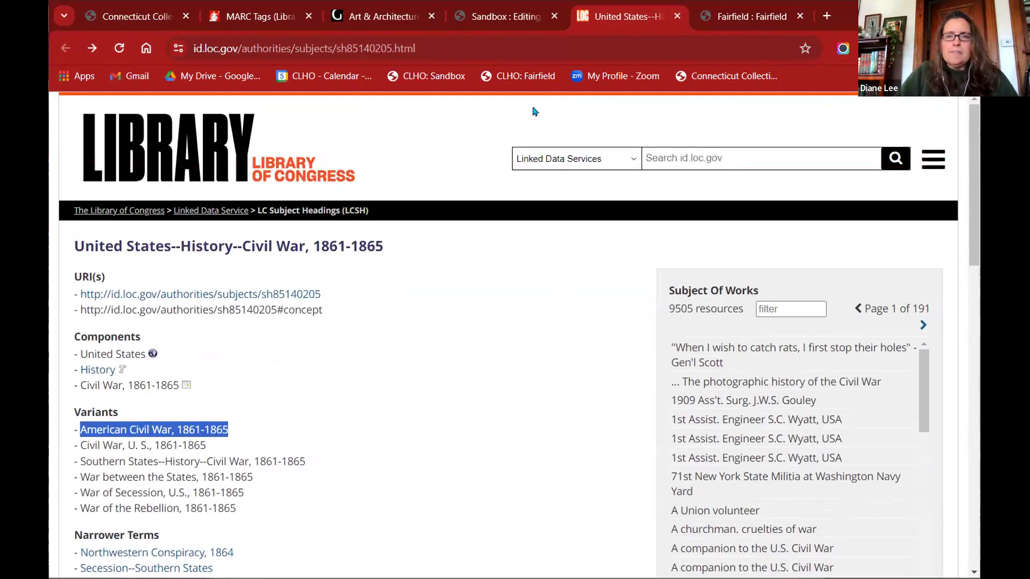
# - Return to the object's Subjects screen in the CollectiveAccess sandbox and locate the Library of Congress Name Authority File field
pyautogui.click(499, 16)
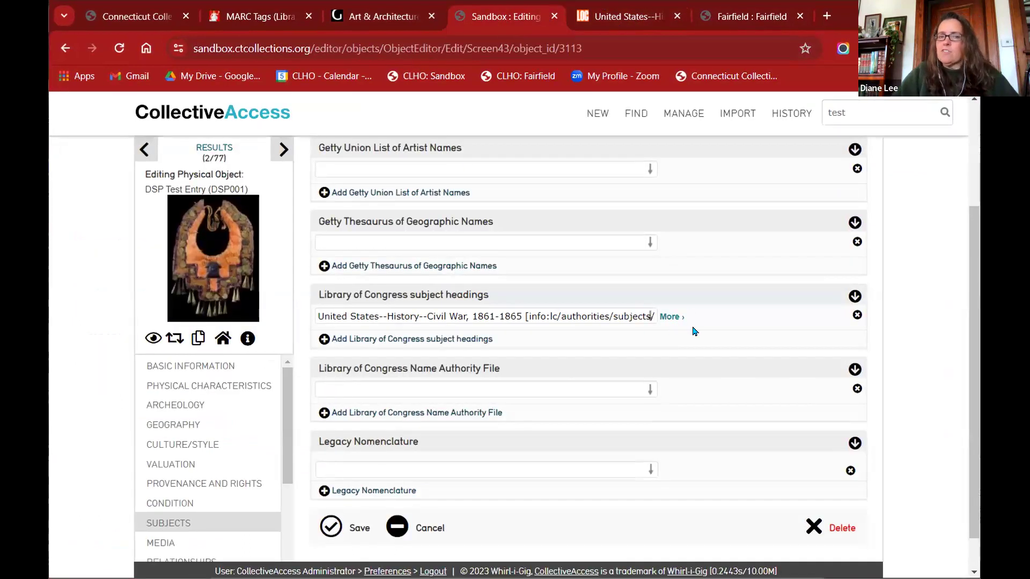
pyautogui.scroll(3, 692, 332)
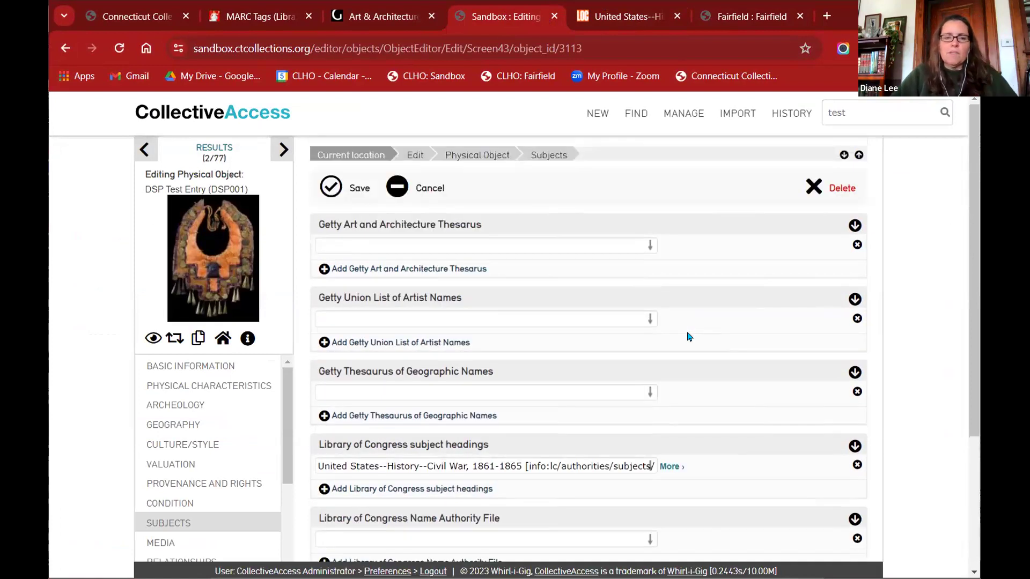
pyautogui.scroll(-4, 692, 331)
pyautogui.click(434, 351)
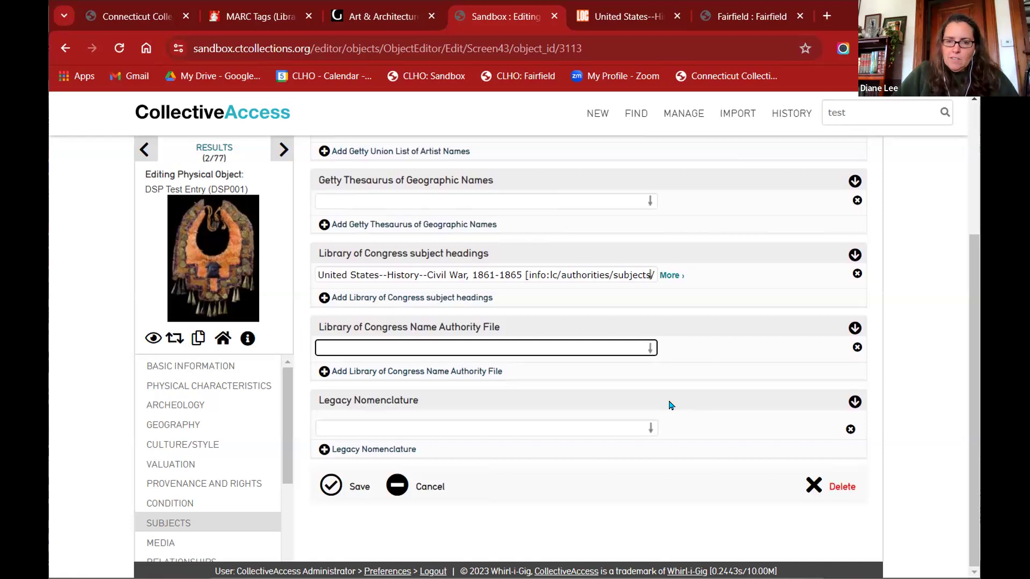
pyautogui.click(906, 463)
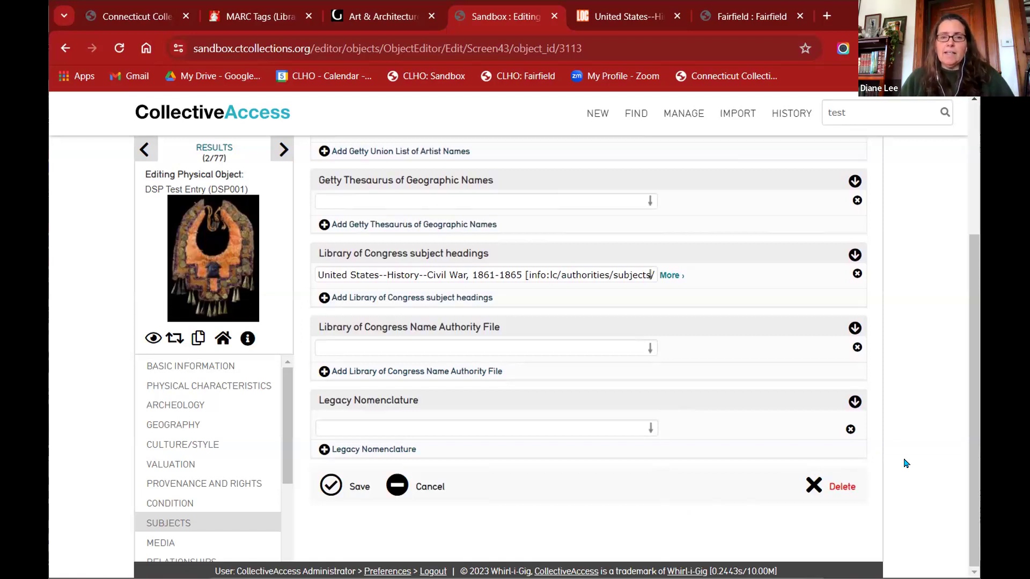
# - Look up "twain, Mark" in the Library of Congress Name Authority File and choose Twain, Mark, 1835-1910
pyautogui.click(585, 348)
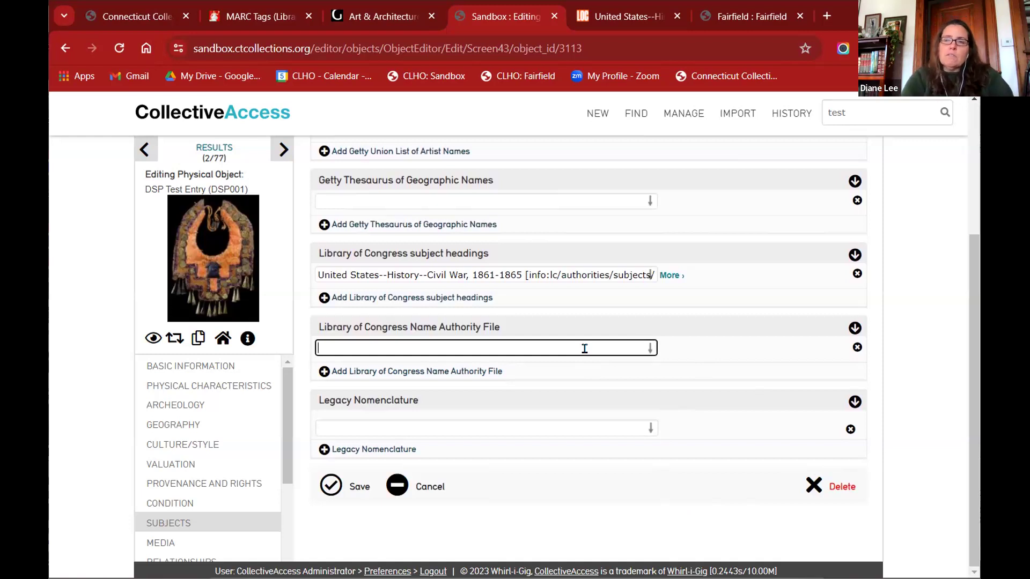
pyautogui.write('twain, Mark')
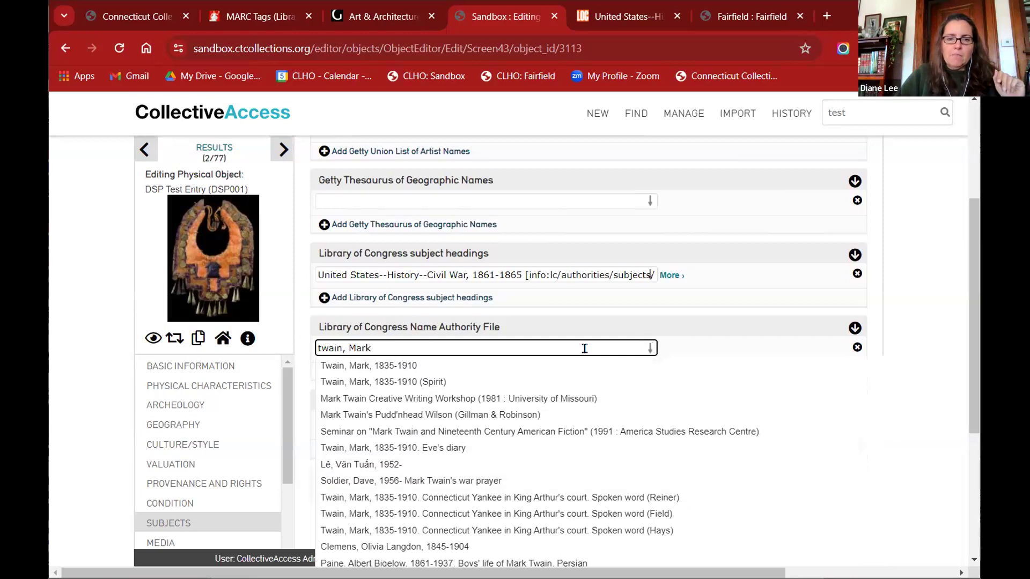
pyautogui.scroll(-1, 585, 349)
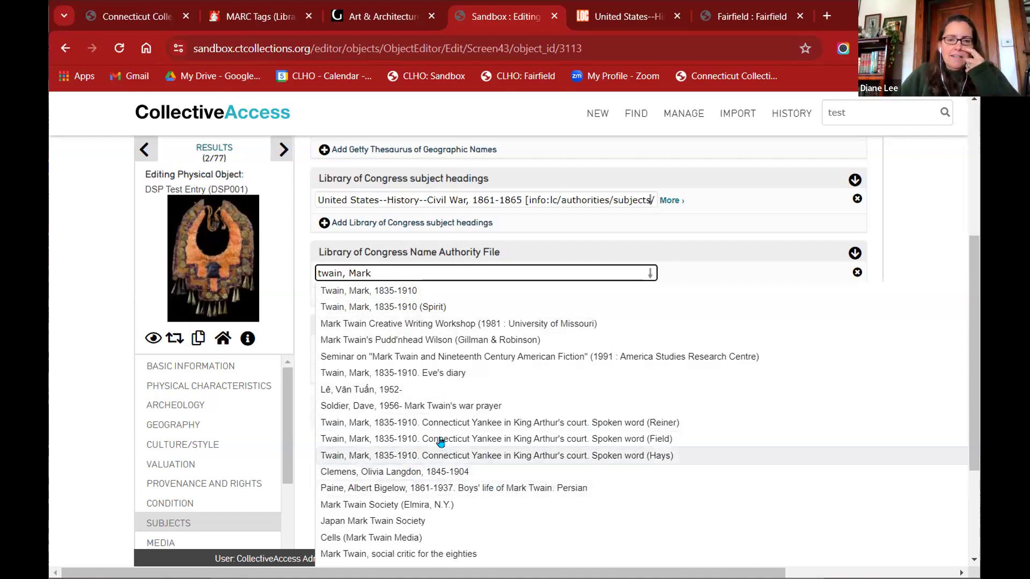
pyautogui.click(405, 290)
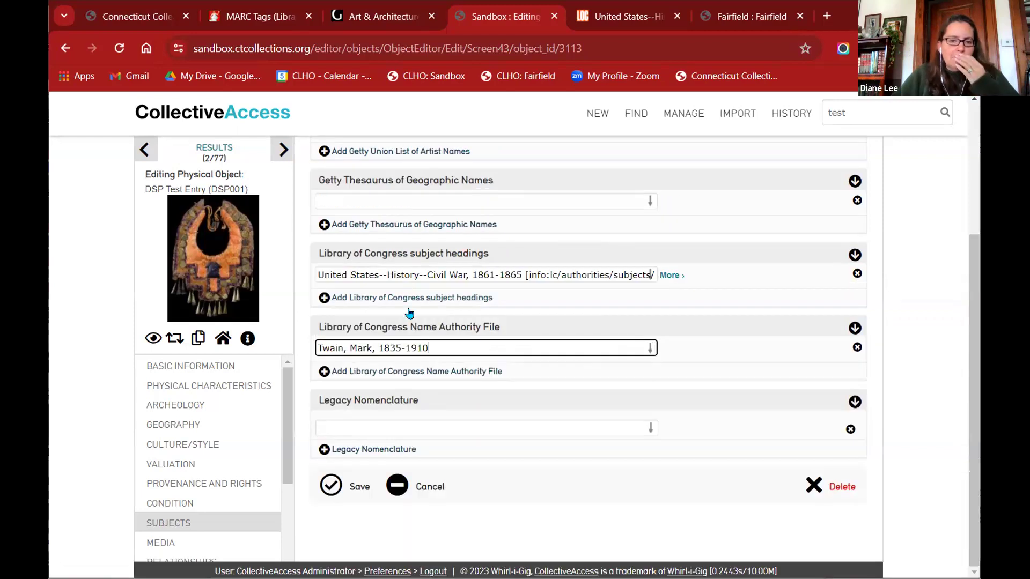
# - Save the record and open the Library of Congress authority page linked from the Twain, Mark, 1835-1910 entry
pyautogui.click(331, 488)
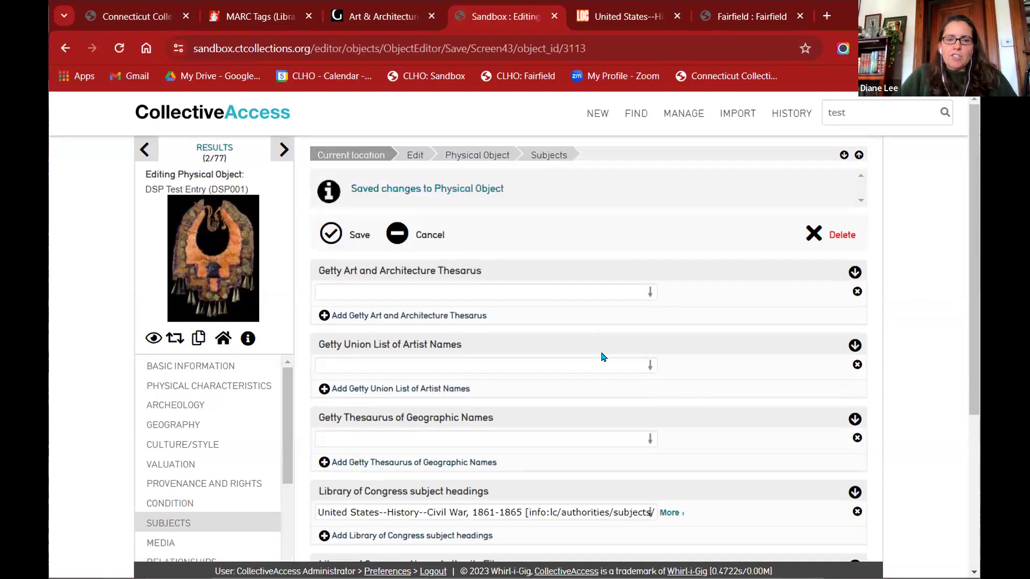
pyautogui.scroll(-3, 604, 357)
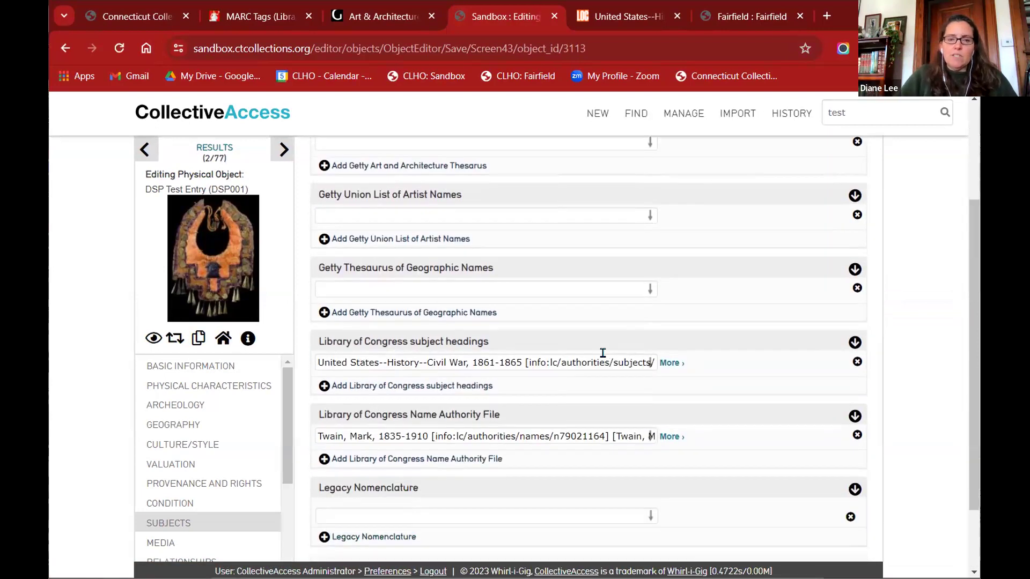
pyautogui.click(667, 436)
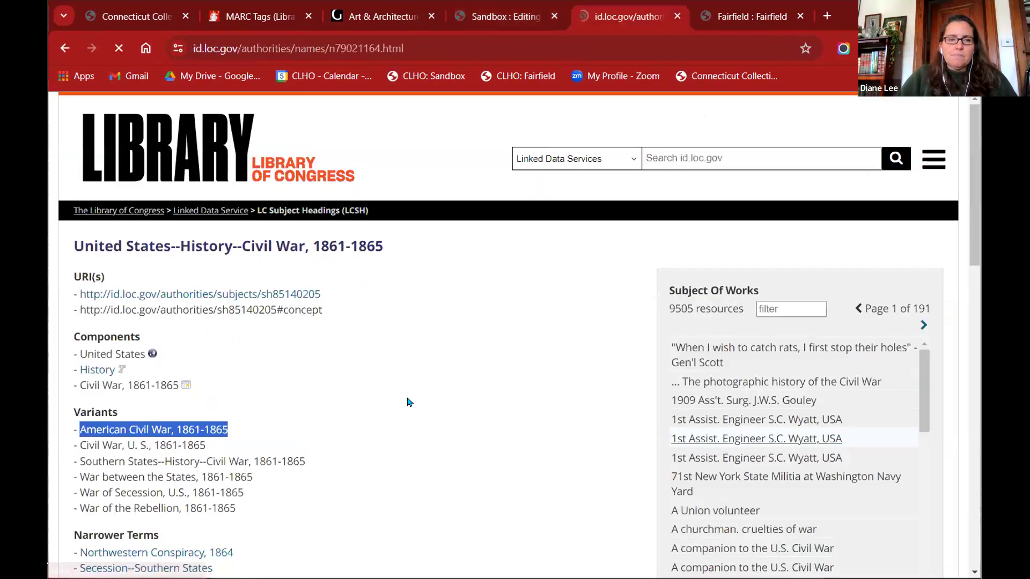
# - Examine the Twain authority page's variants, biographical details, See Also names, matching concepts and sources
pyautogui.scroll(-1, 335, 371)
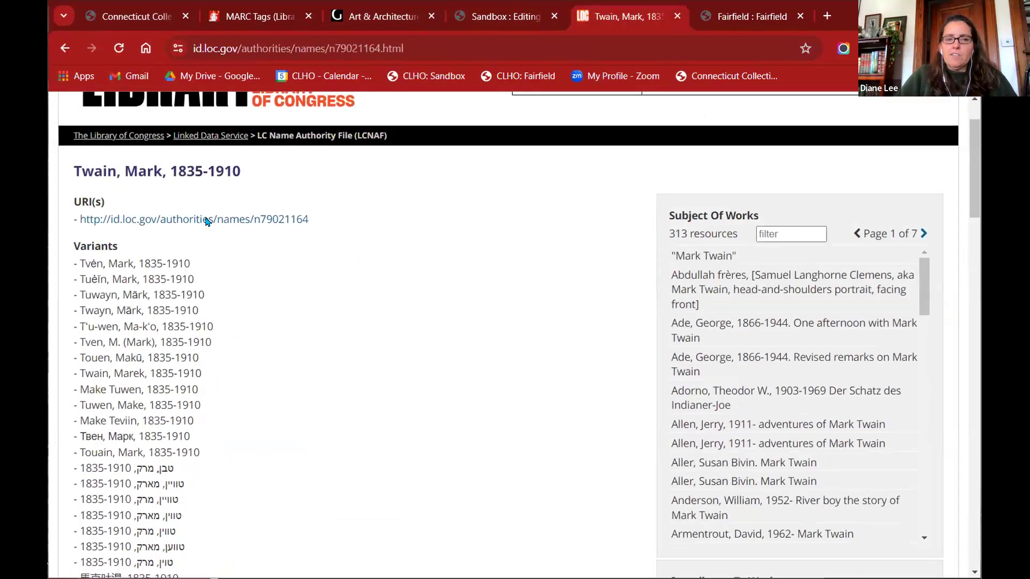
pyautogui.scroll(-6, 289, 393)
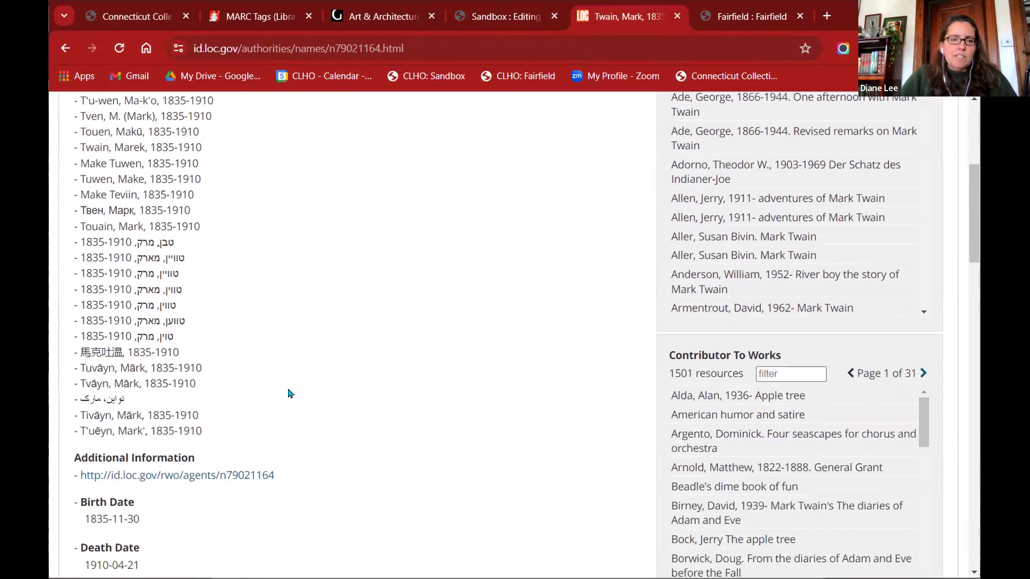
pyautogui.scroll(-2, 289, 393)
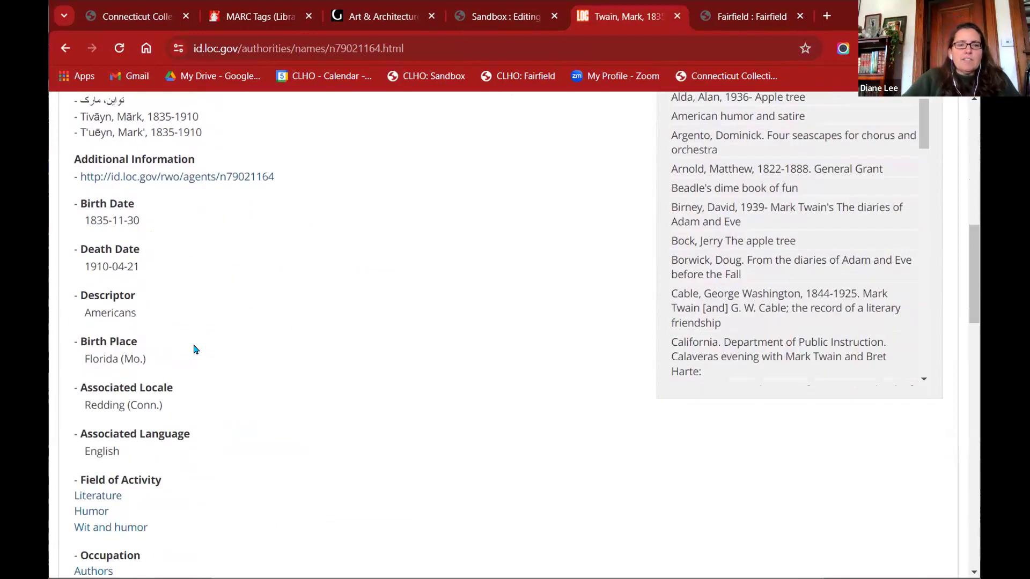
pyautogui.scroll(-1, 254, 384)
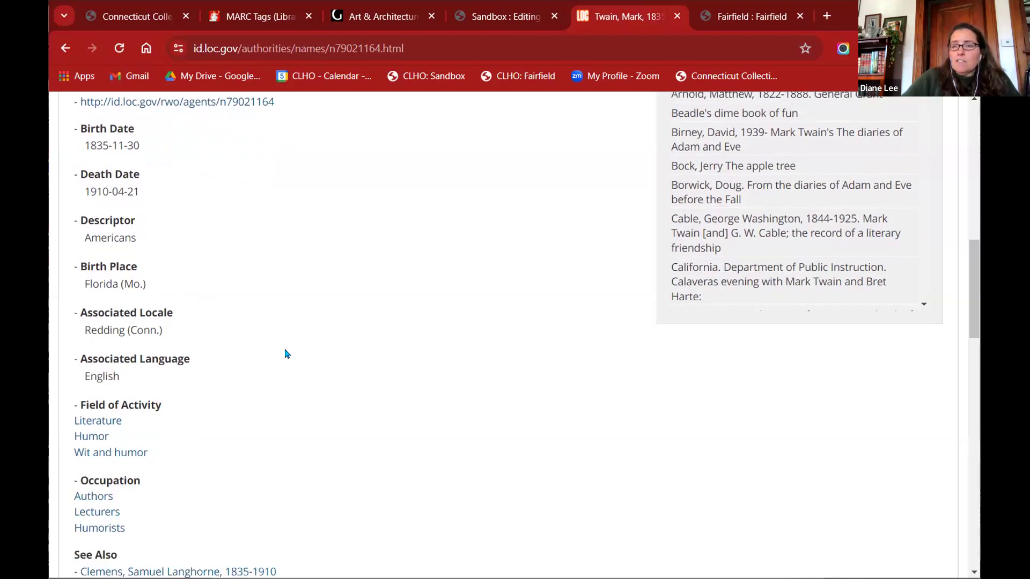
pyautogui.scroll(-4, 285, 354)
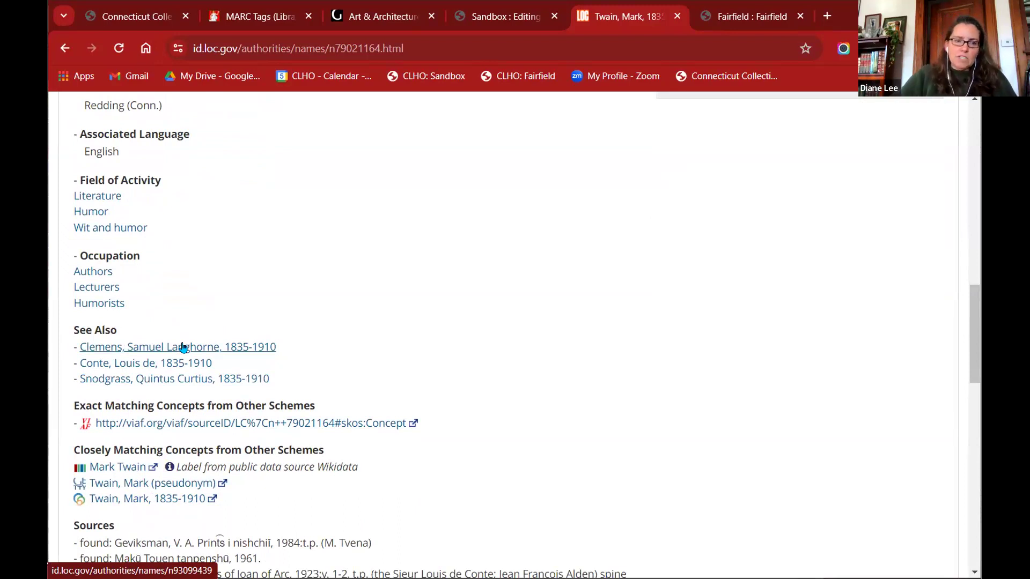
pyautogui.scroll(-2, 423, 328)
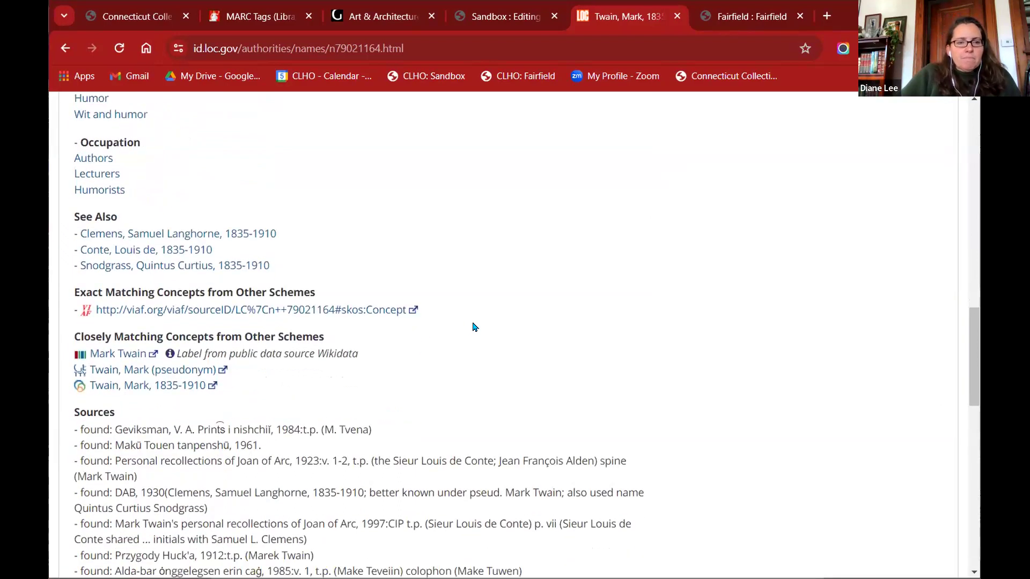
pyautogui.scroll(14, 480, 327)
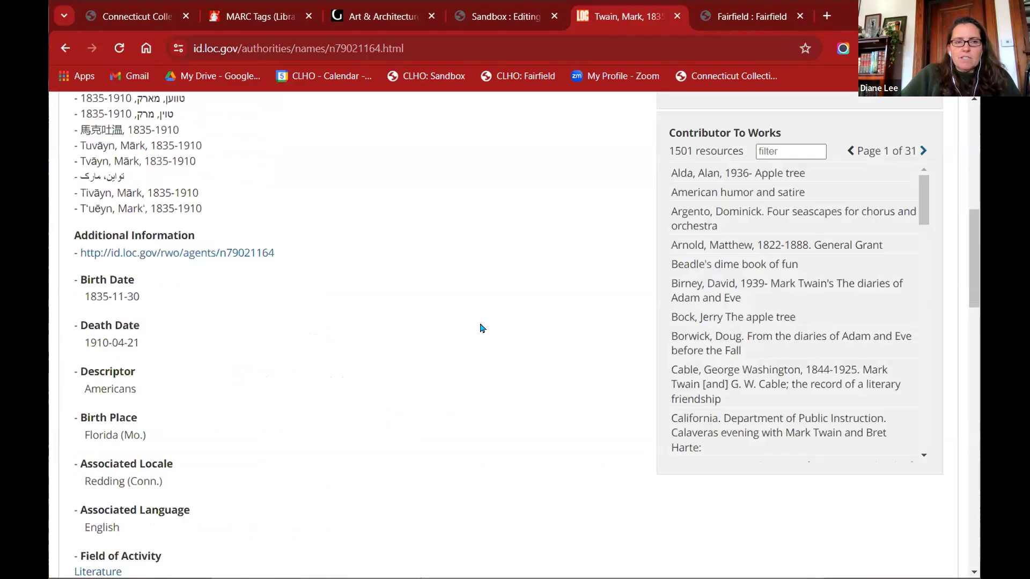
# - Back in the sandbox record, add a second Name Authority File entry for "clemens, samuel", choosing Clemens, Samuel, approximately 1770-1805, and save
pyautogui.click(495, 14)
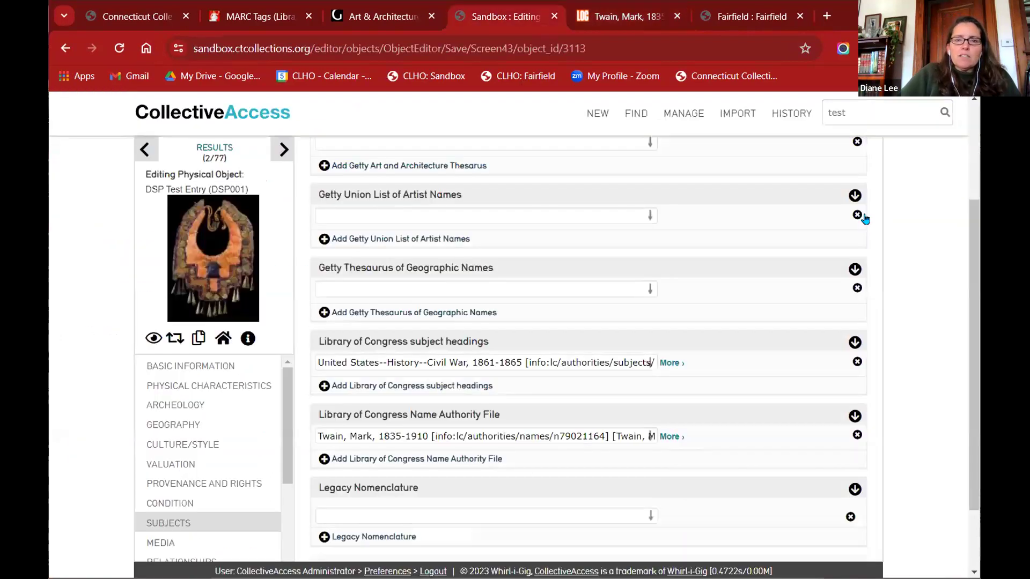
pyautogui.click(445, 459)
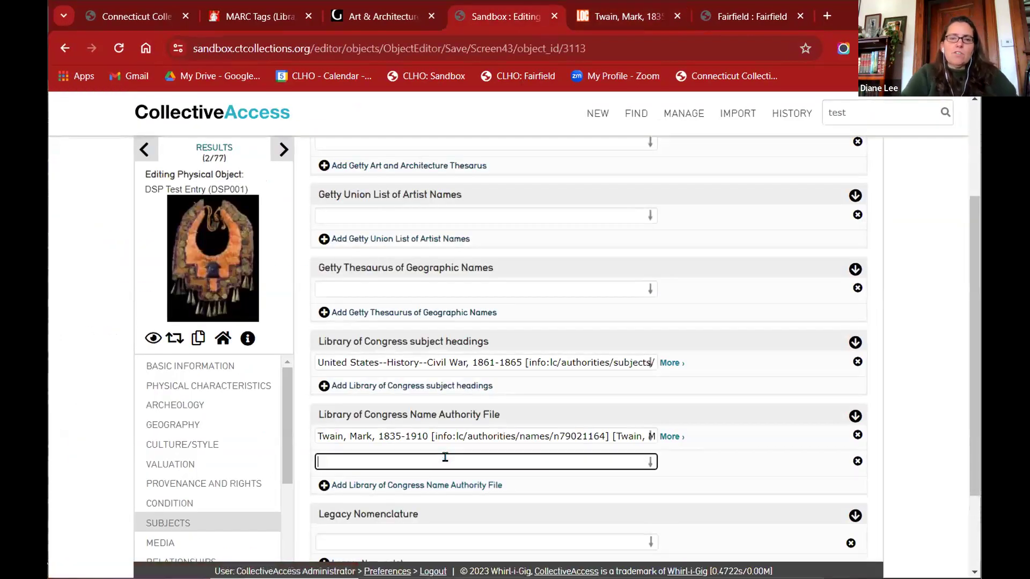
pyautogui.write('clem')
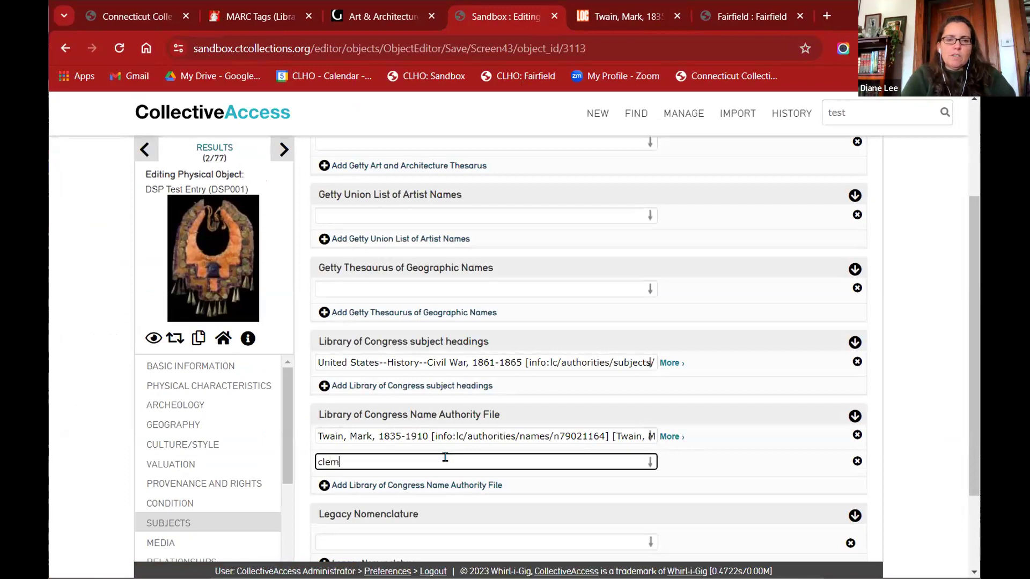
pyautogui.write('ens, samuel')
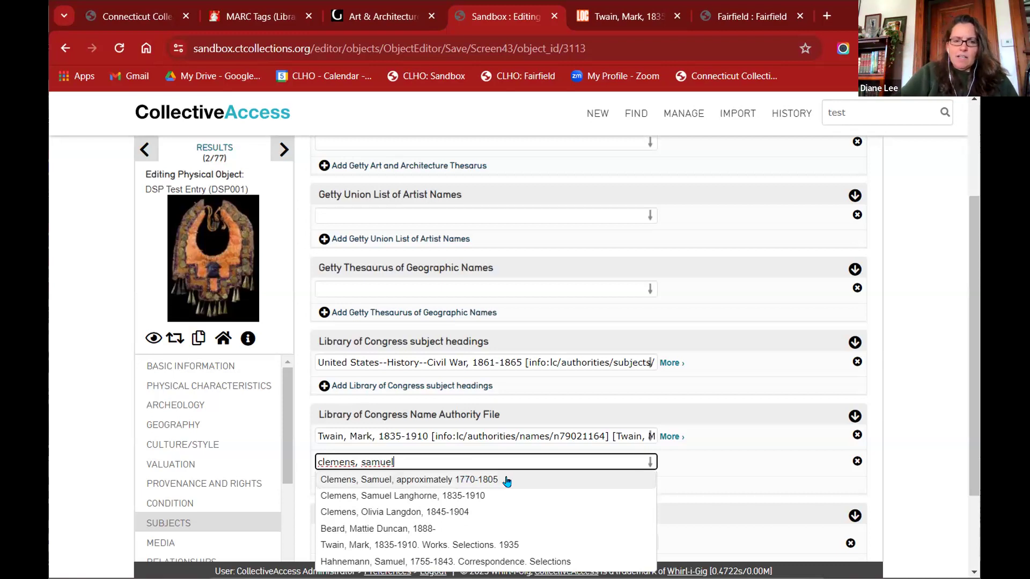
pyautogui.click(467, 481)
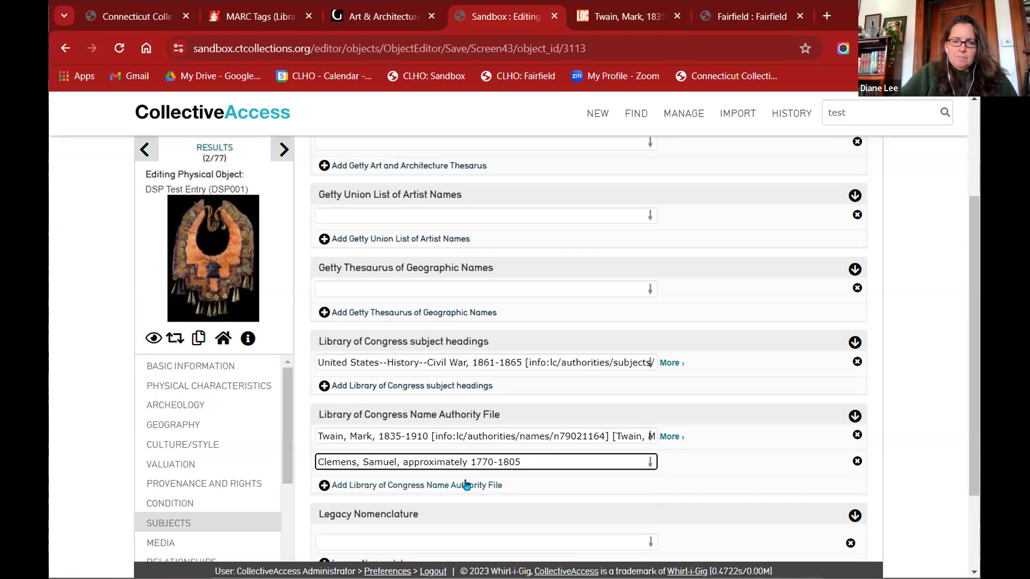
pyautogui.scroll(-2, 467, 483)
pyautogui.click(329, 486)
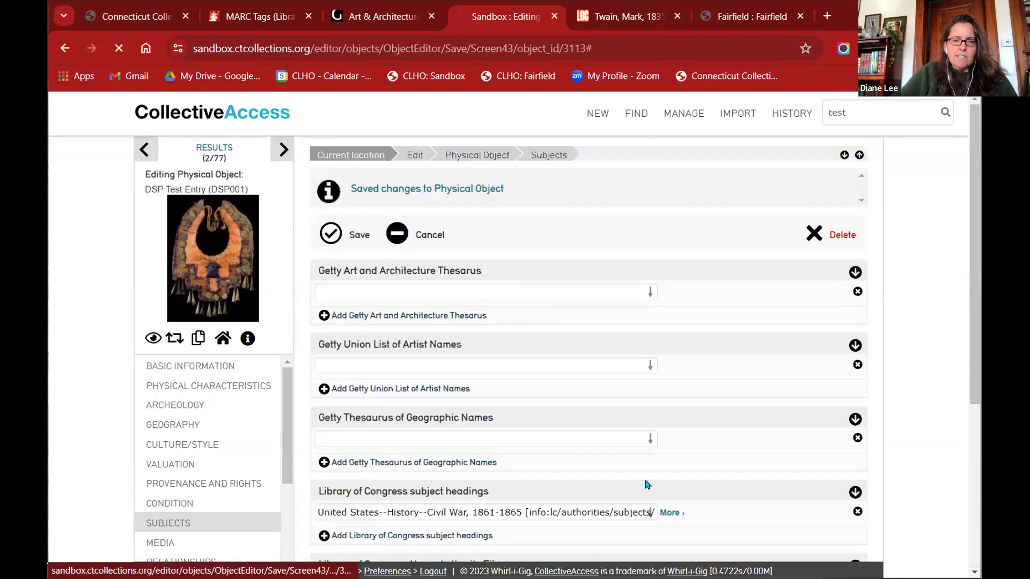
# - Open the authority page linked from the saved Clemens entry and examine its dates, alternate formats and the Bell, R.M. source citation
pyautogui.scroll(-5, 718, 387)
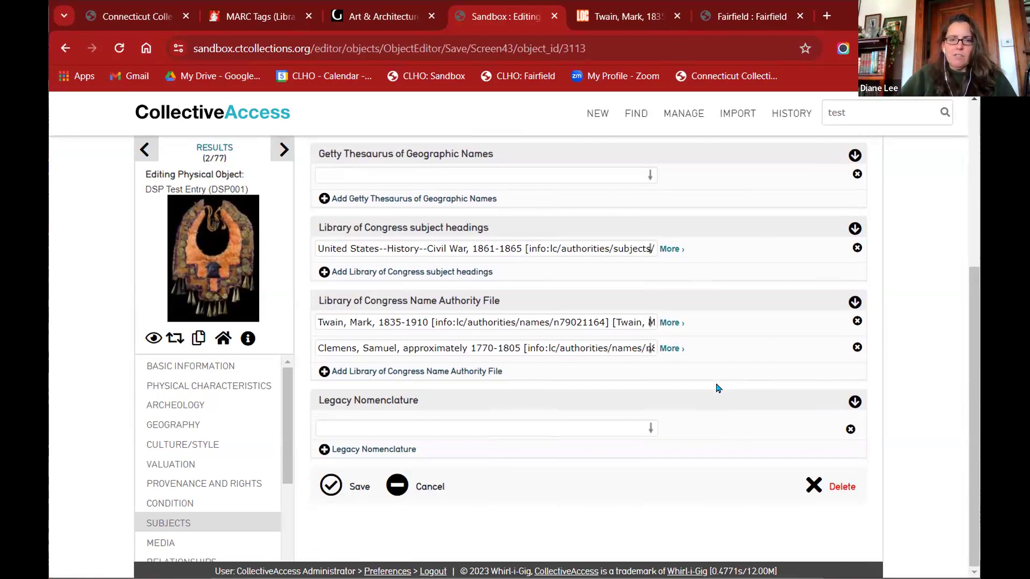
pyautogui.click(671, 350)
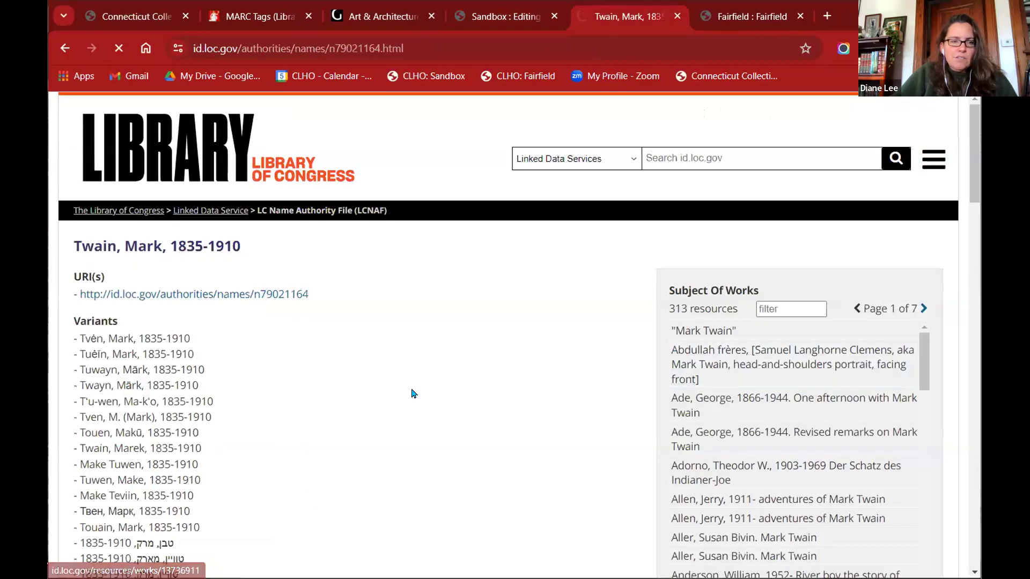
pyautogui.scroll(-4, 435, 393)
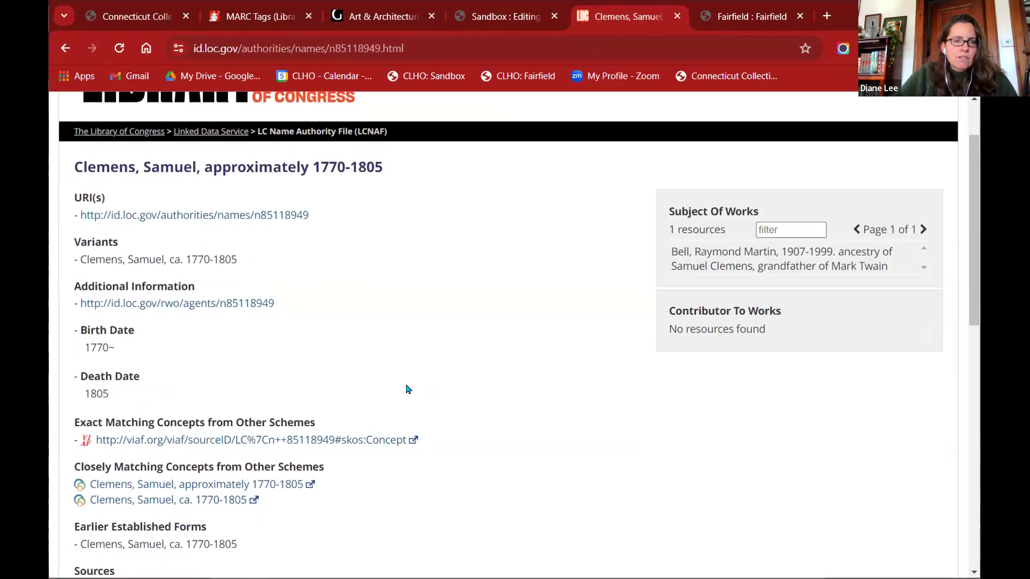
pyautogui.scroll(1, 511, 379)
pyautogui.scroll(-5, 514, 385)
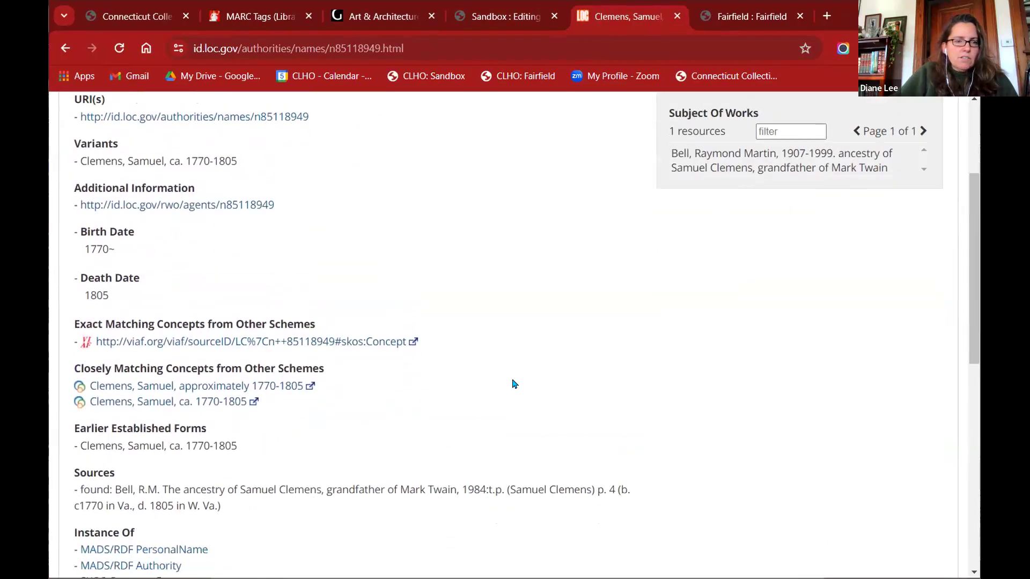
pyautogui.scroll(-1, 514, 385)
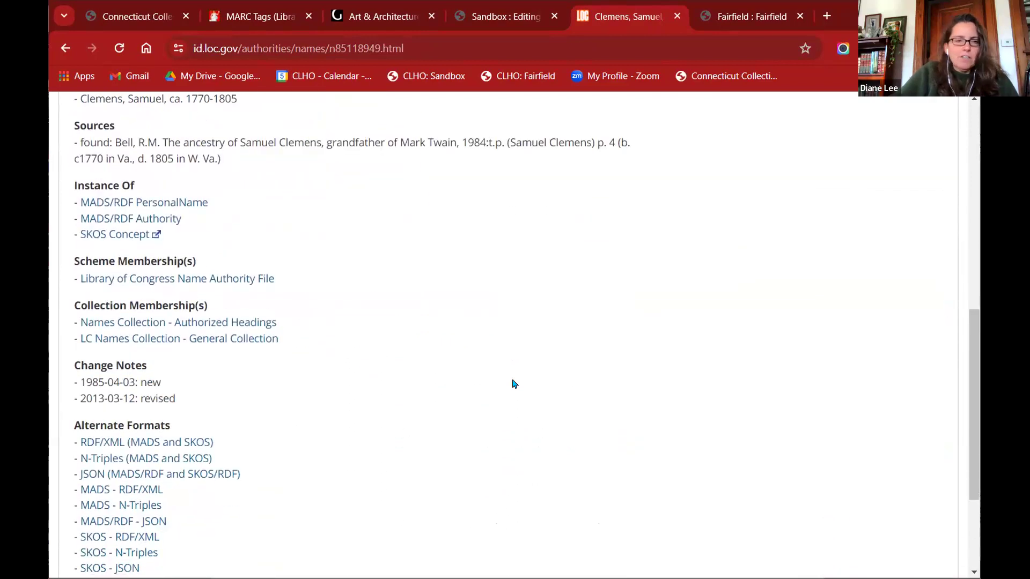
pyautogui.scroll(-3, 514, 384)
pyautogui.scroll(4, 514, 384)
pyautogui.scroll(1, 514, 384)
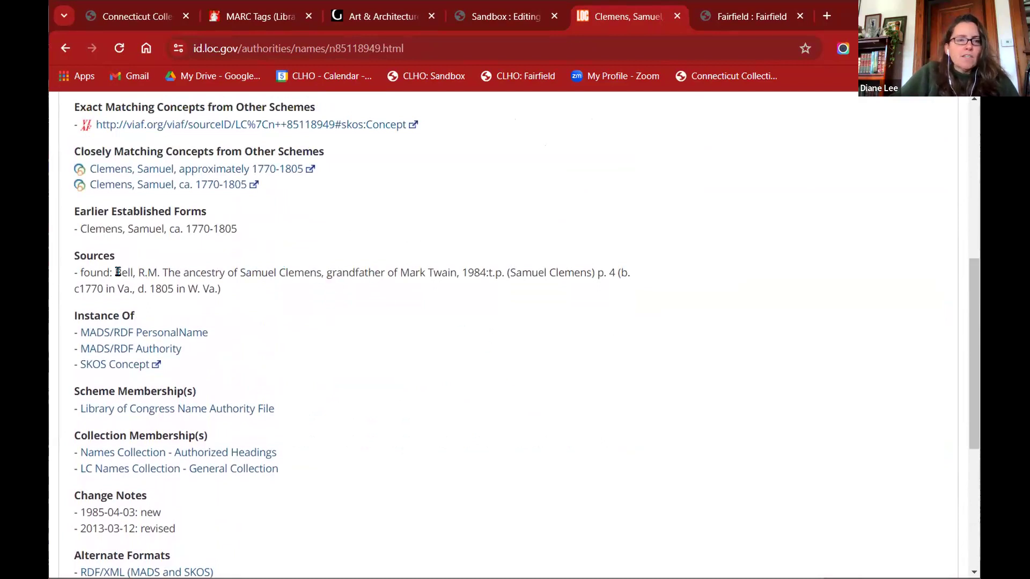
pyautogui.moveTo(114, 272); pyautogui.dragTo(490, 275)
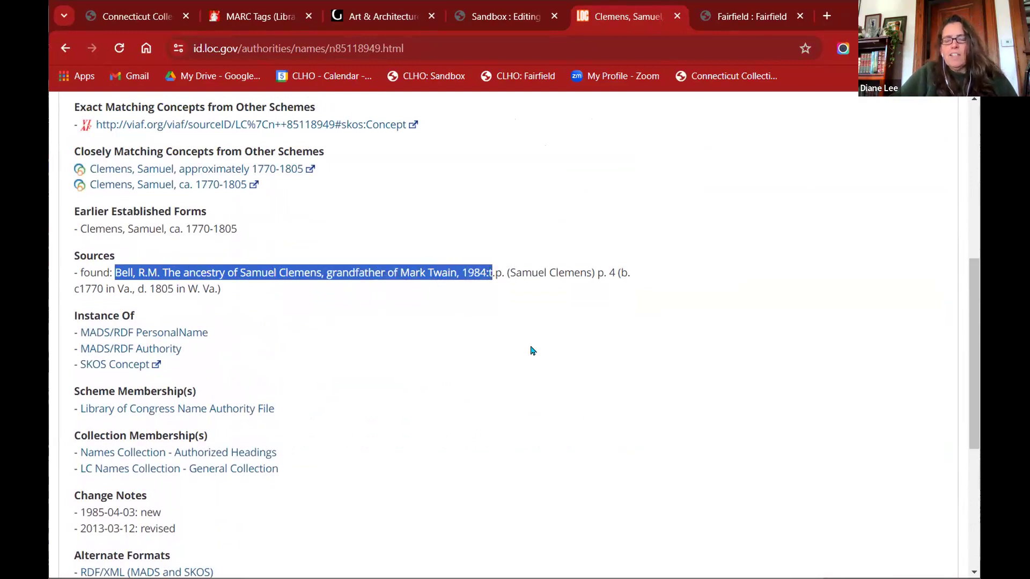
pyautogui.click(556, 387)
pyautogui.scroll(6, 578, 304)
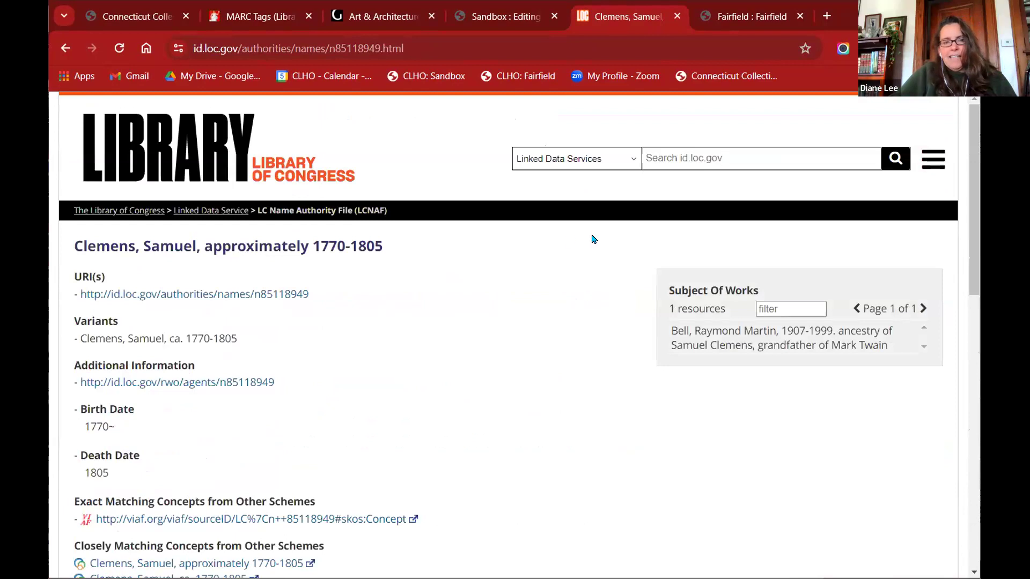
# - Return to the sandbox record, remove the Clemens, Samuel, approximately 1770-1805 entry and save the record
pyautogui.click(496, 13)
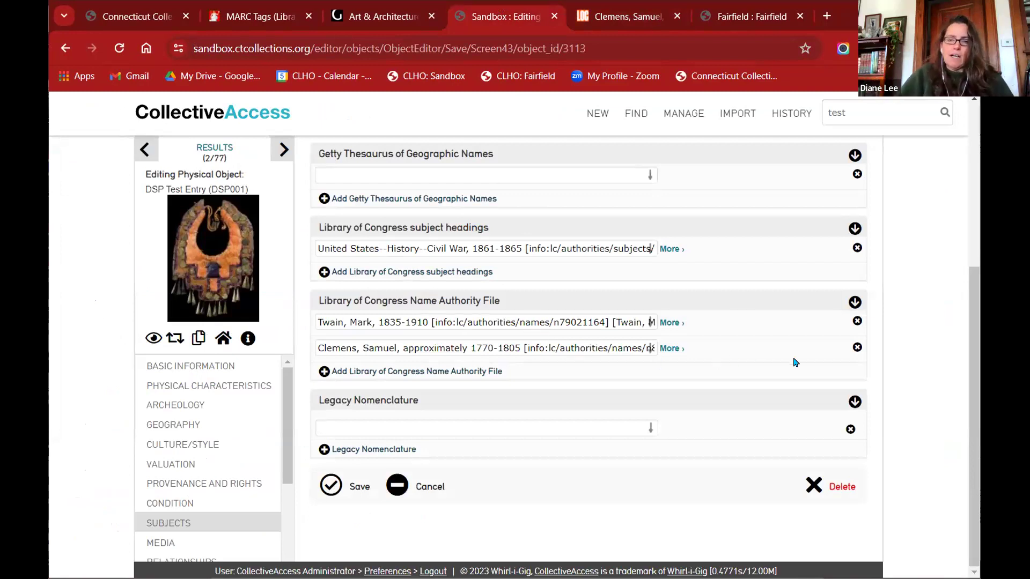
pyautogui.click(856, 350)
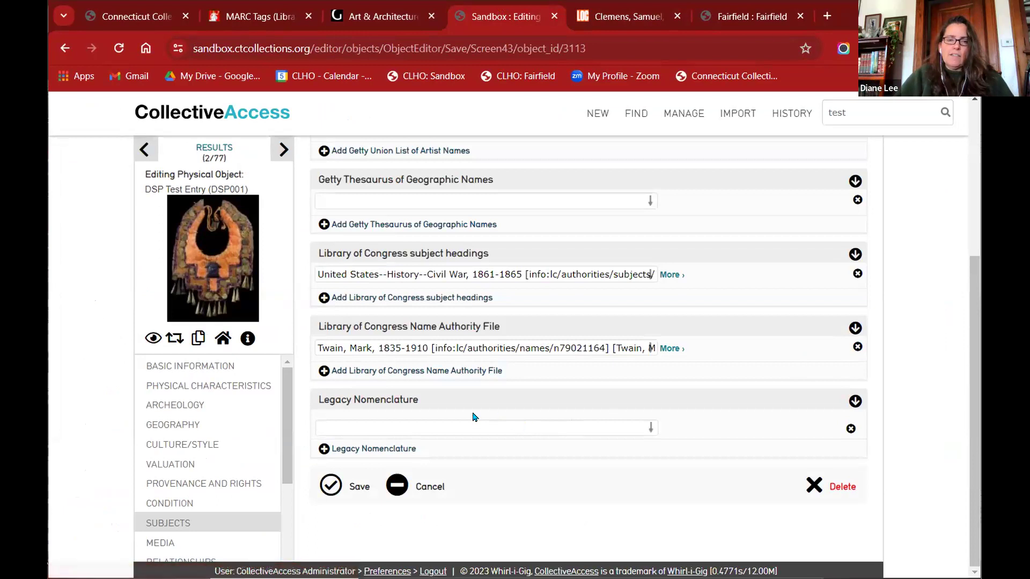
pyautogui.click(331, 485)
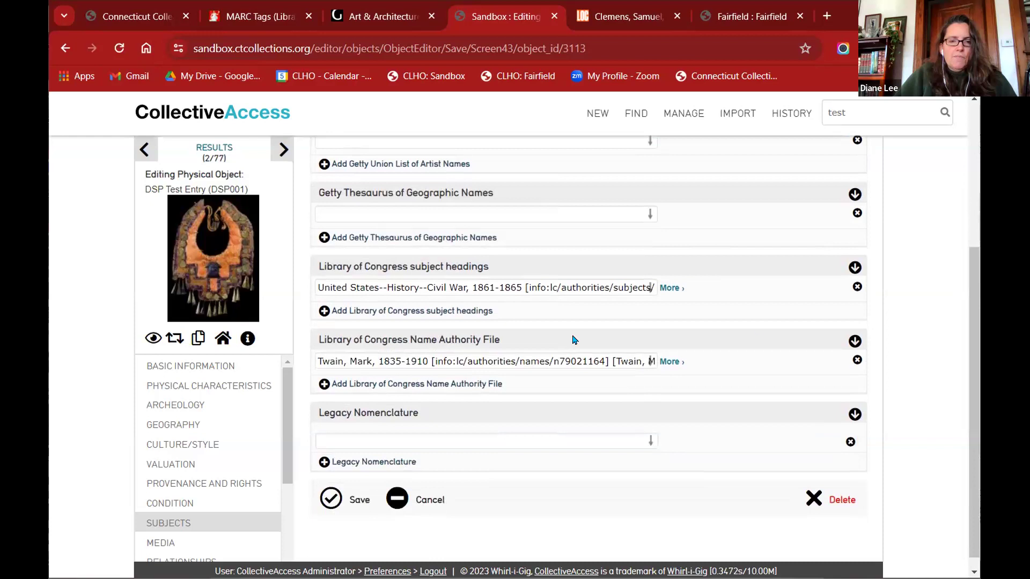
# - Add another Library of Congress Name Authority File entry, look up "ogden house" in it and clear the search text
pyautogui.click(429, 383)
pyautogui.write('ogden house')
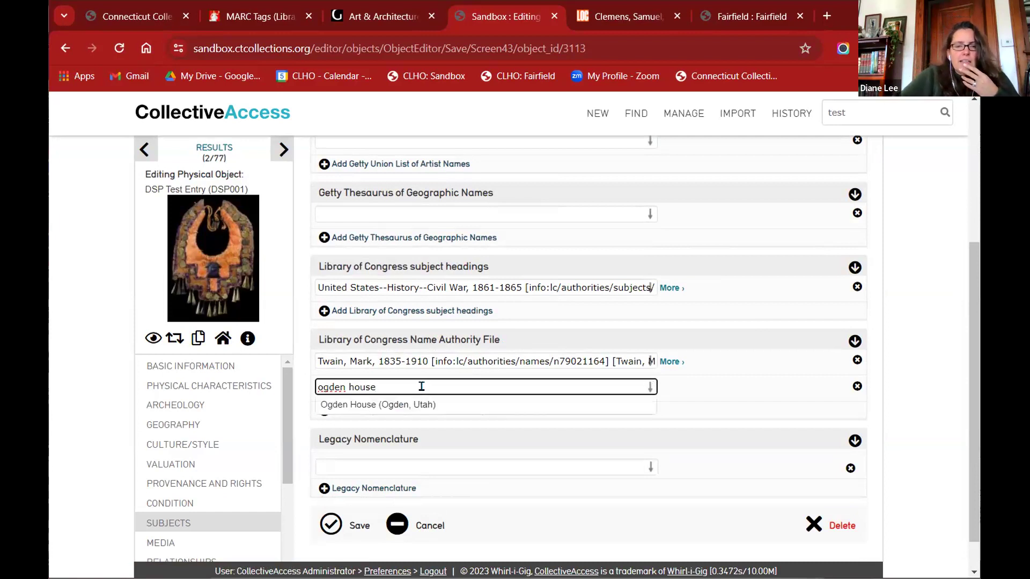
pyautogui.tripleClick(421, 387)
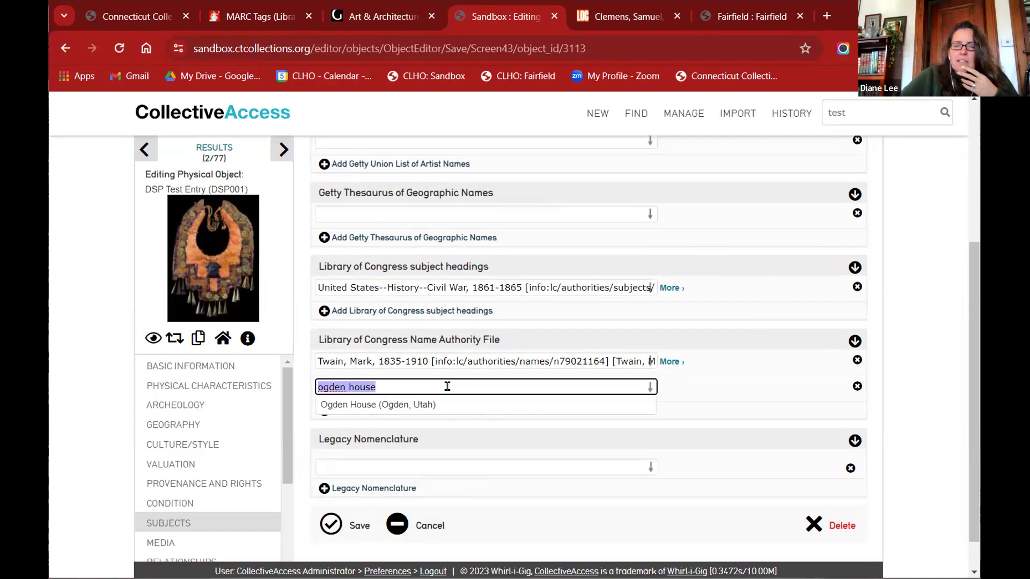
pyautogui.press('BackSpace')
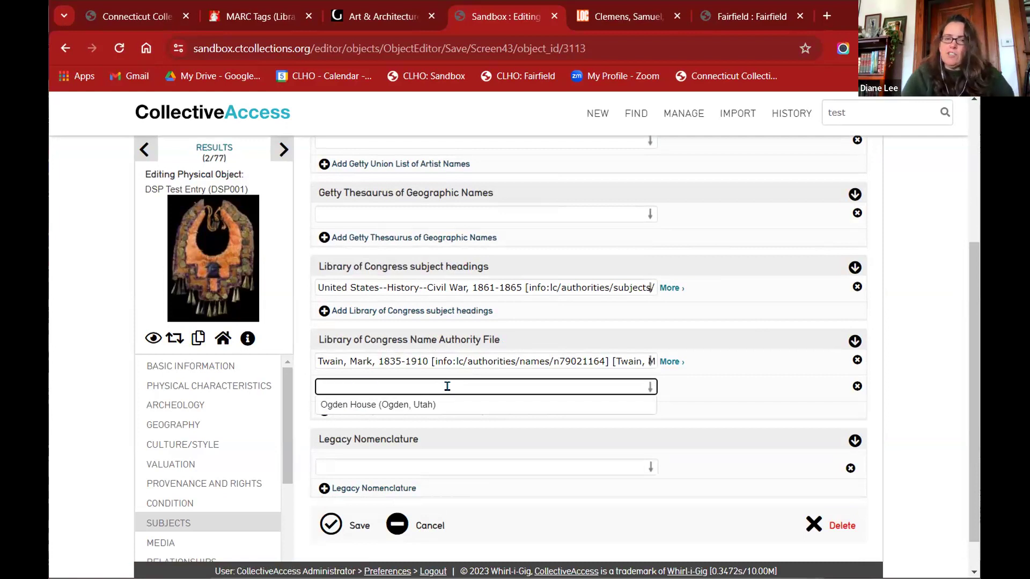
# - Look up "mark twain house", choose Mark Twain House & Museum (Hartford, Conn.), save the record and reopen its Subjects screen
pyautogui.write('mark twai')
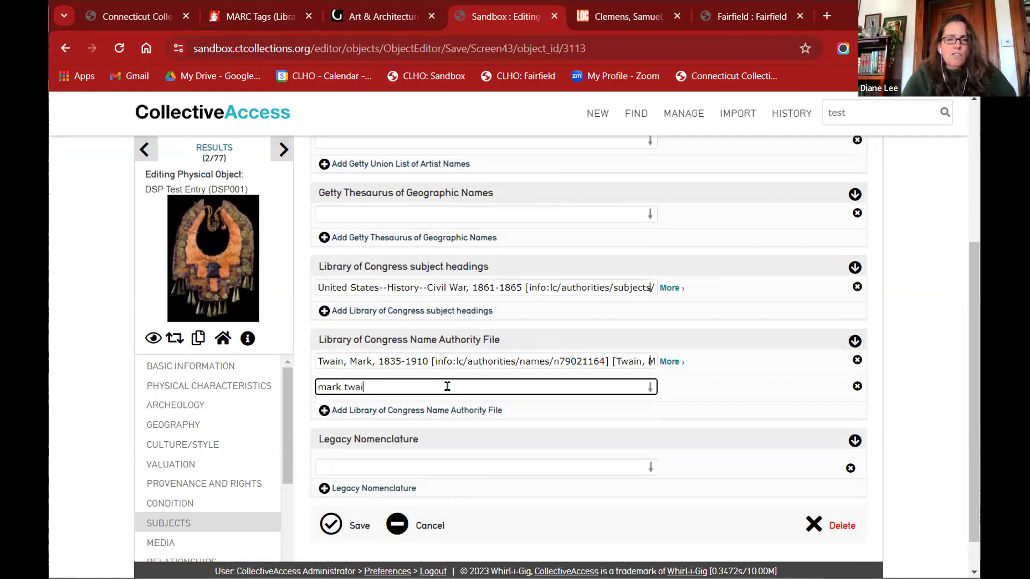
pyautogui.write('n house')
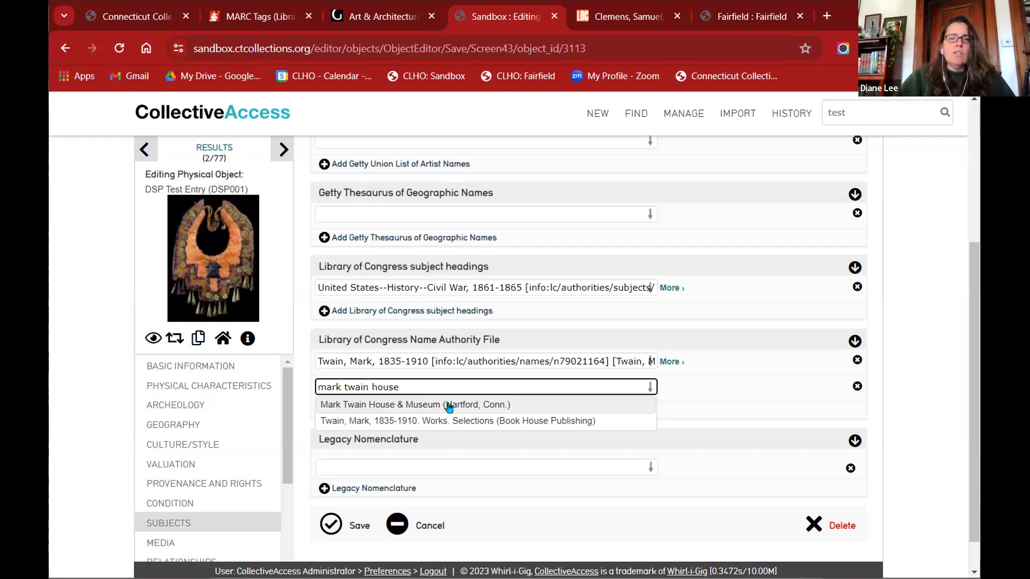
pyautogui.click(449, 407)
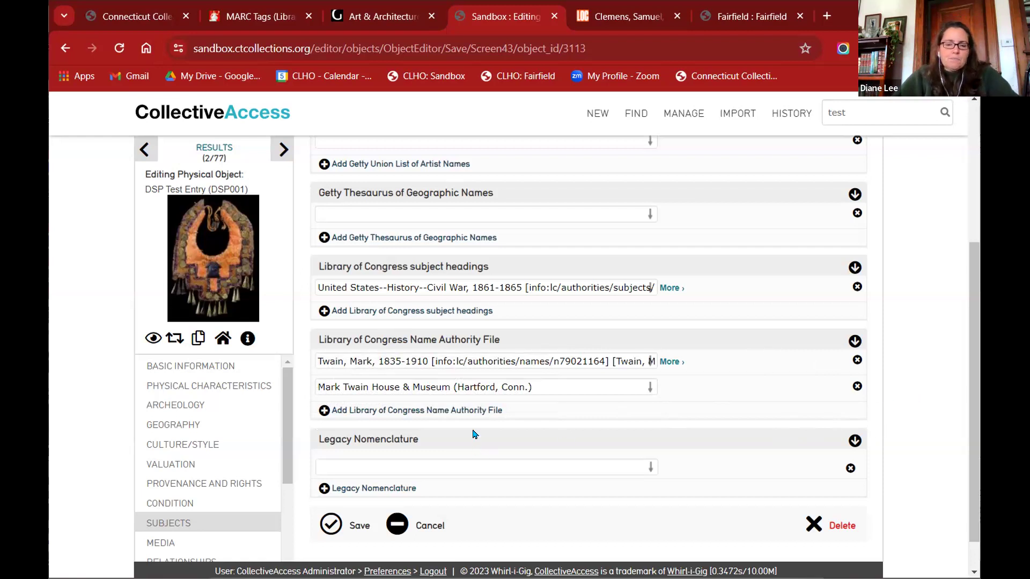
pyautogui.click(336, 519)
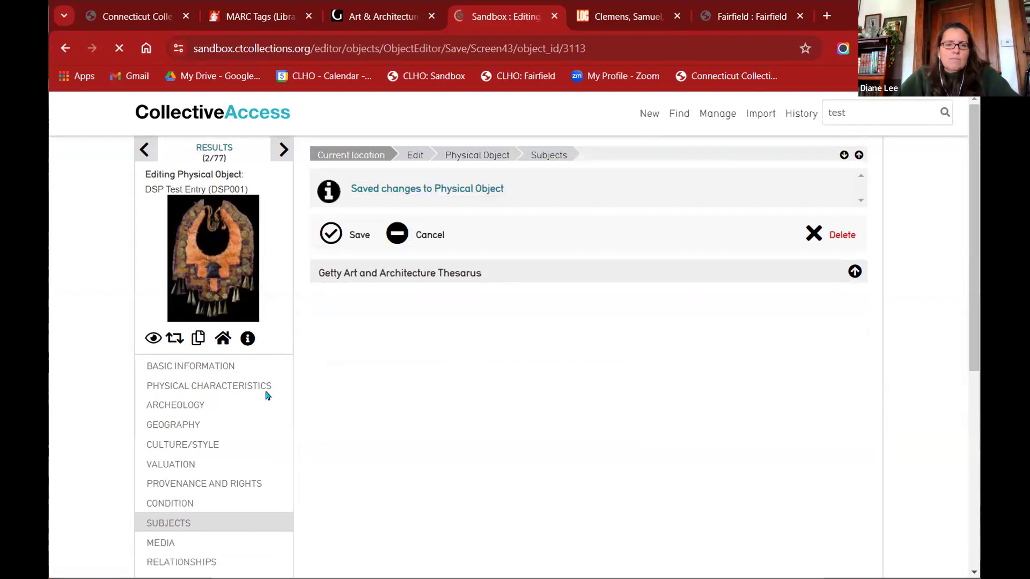
pyautogui.click(168, 522)
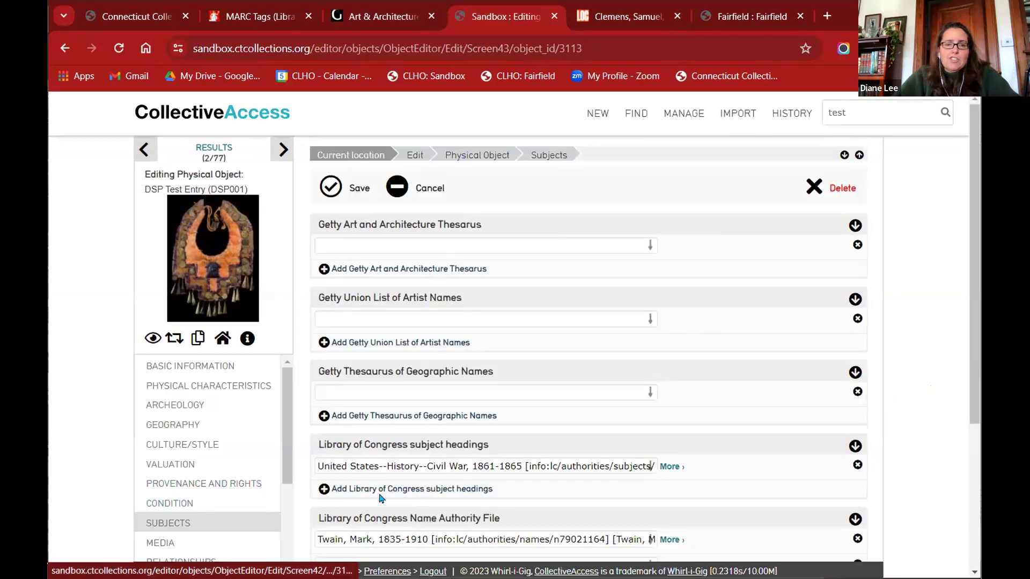
# - Add another Library of Congress Name Authority File entry, look up "roger william university" in it and clear the search text
pyautogui.scroll(-5, 478, 395)
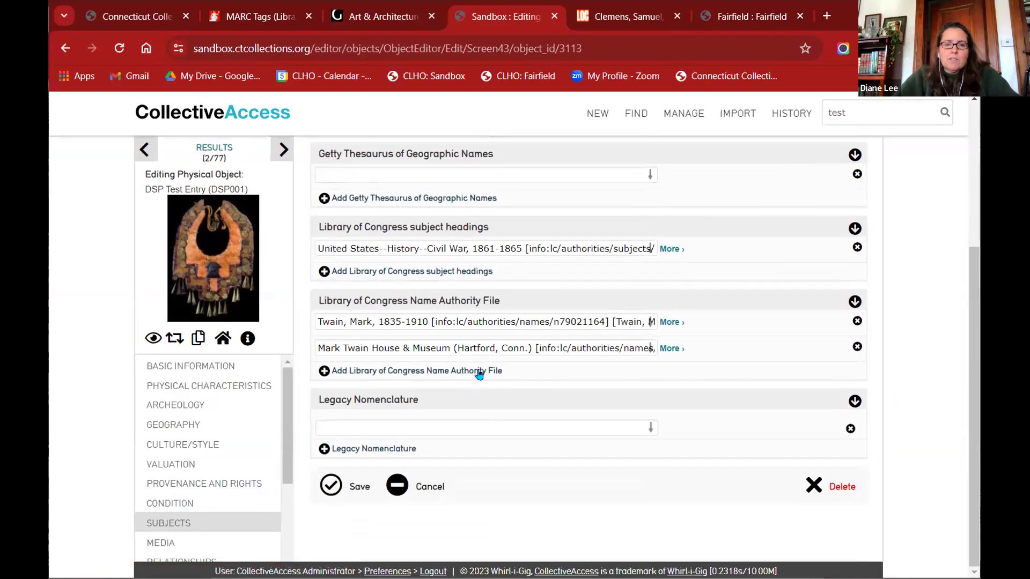
pyautogui.click(440, 371)
pyautogui.write('roger william university')
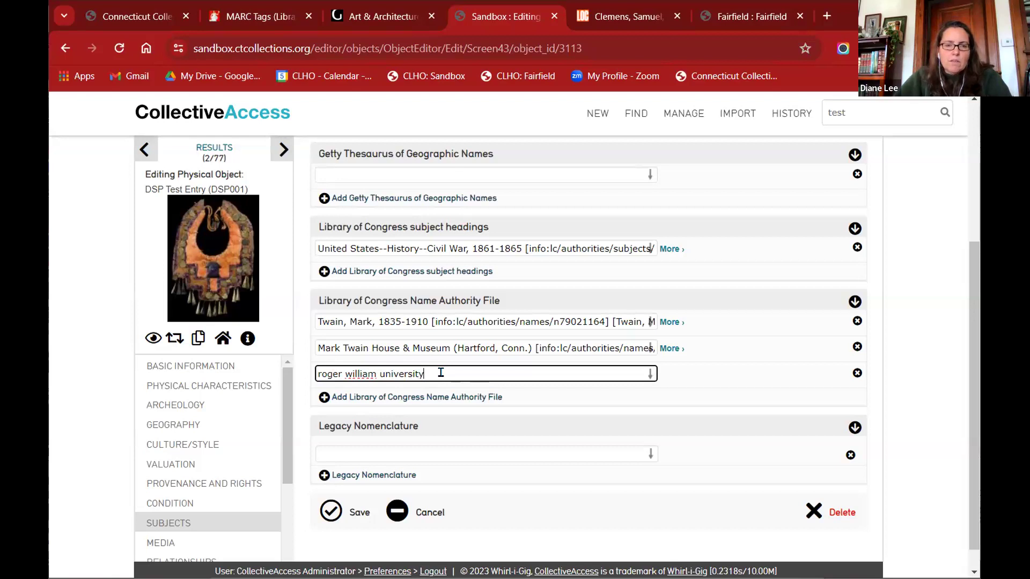
pyautogui.click(858, 373)
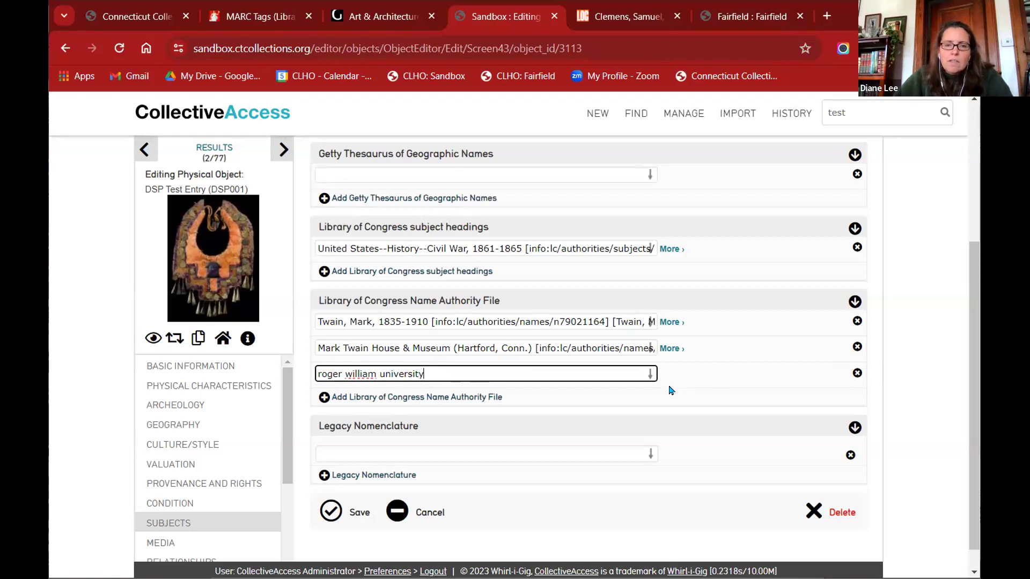
pyautogui.click(436, 371)
pyautogui.click(434, 369)
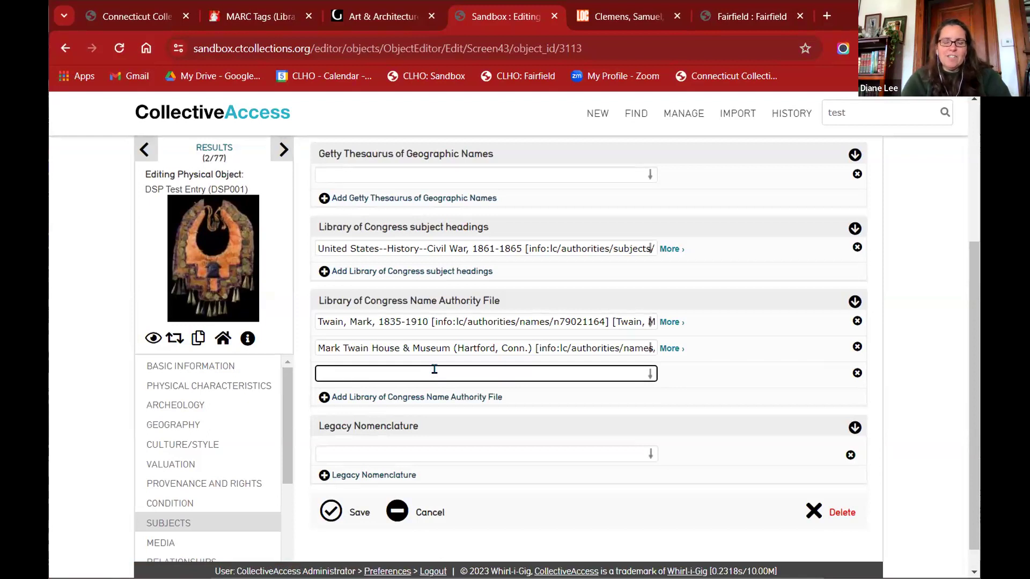
# - Look up "roger williams university" in the empty name entry, choose Roger Williams University (Bristol, R.I.) and save the record
pyautogui.write('roger wil')
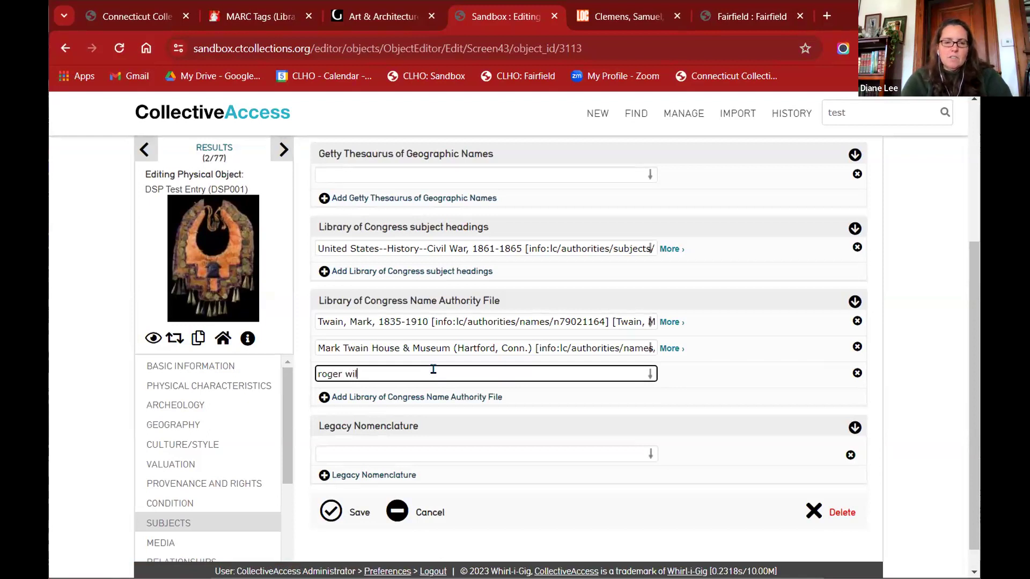
pyautogui.write('liams un')
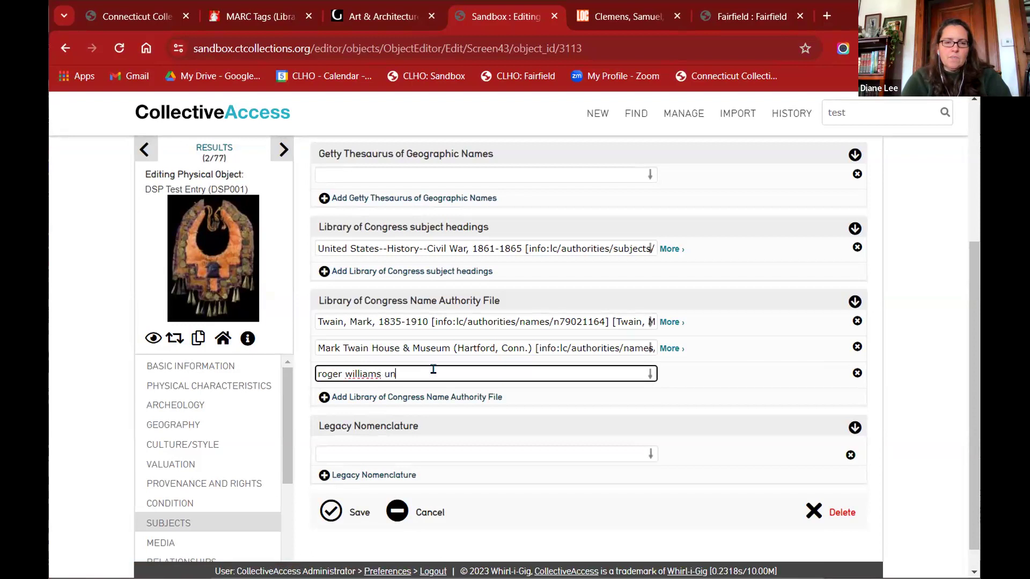
pyautogui.write('iversity')
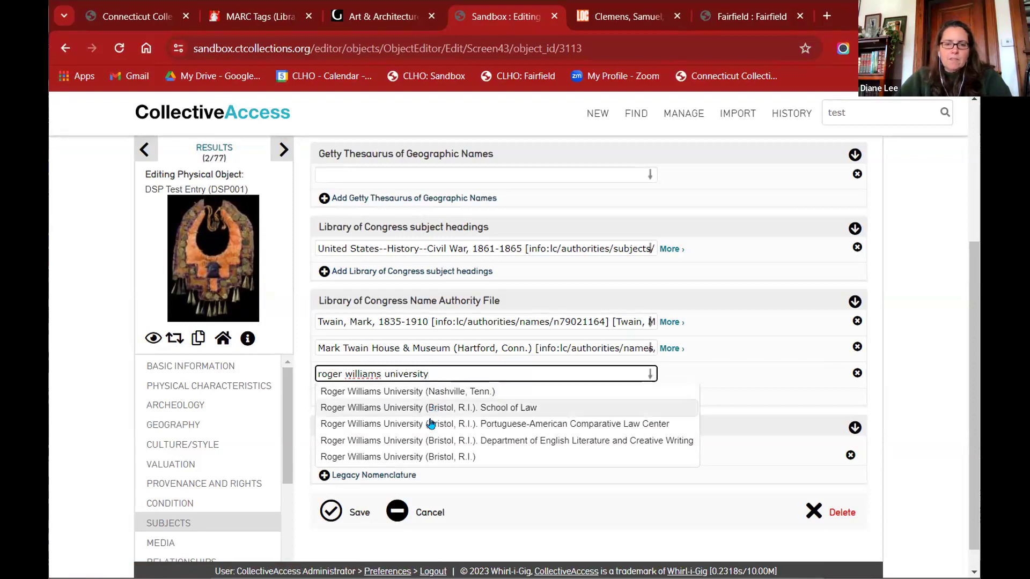
pyautogui.click(427, 456)
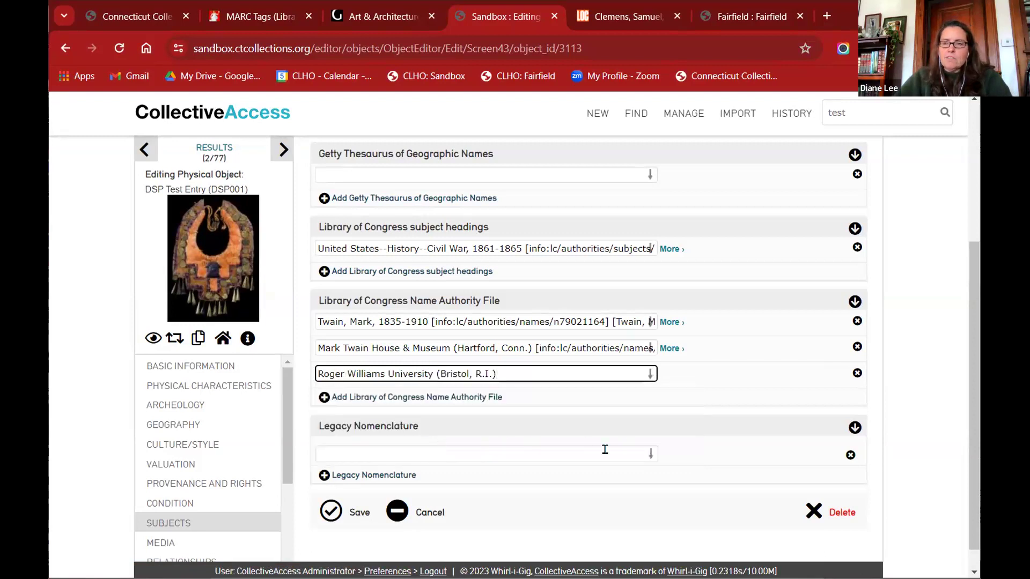
pyautogui.click(333, 512)
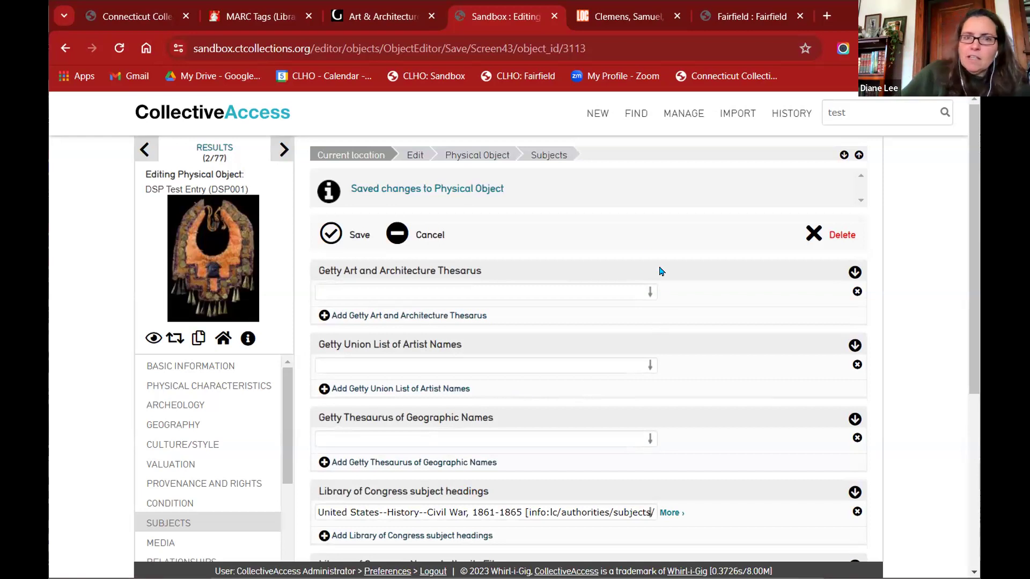
# - Switch to the Connecticut Collections site, run its suggested Cows search and open the full results for objects
pyautogui.click(120, 17)
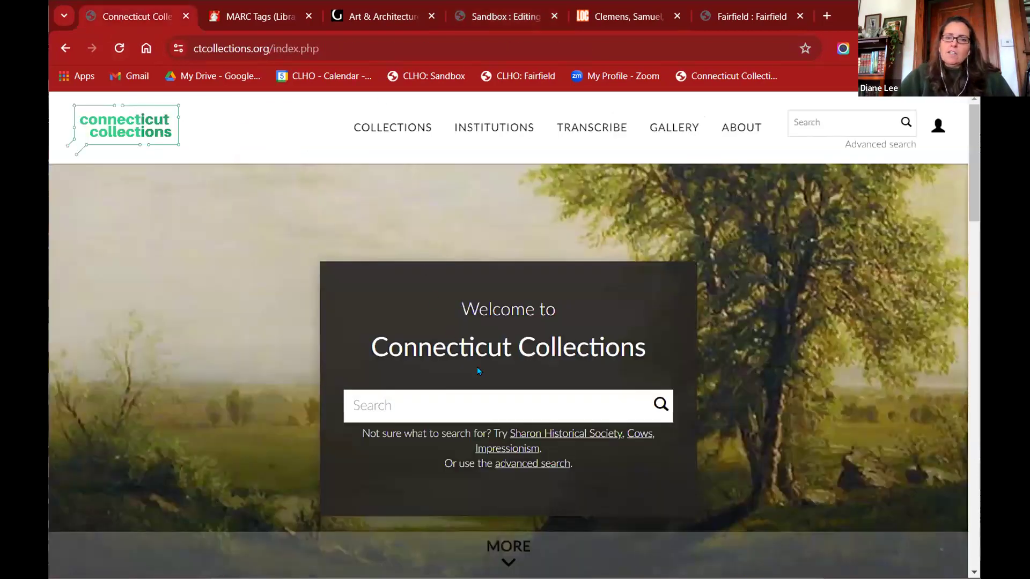
pyautogui.click(510, 451)
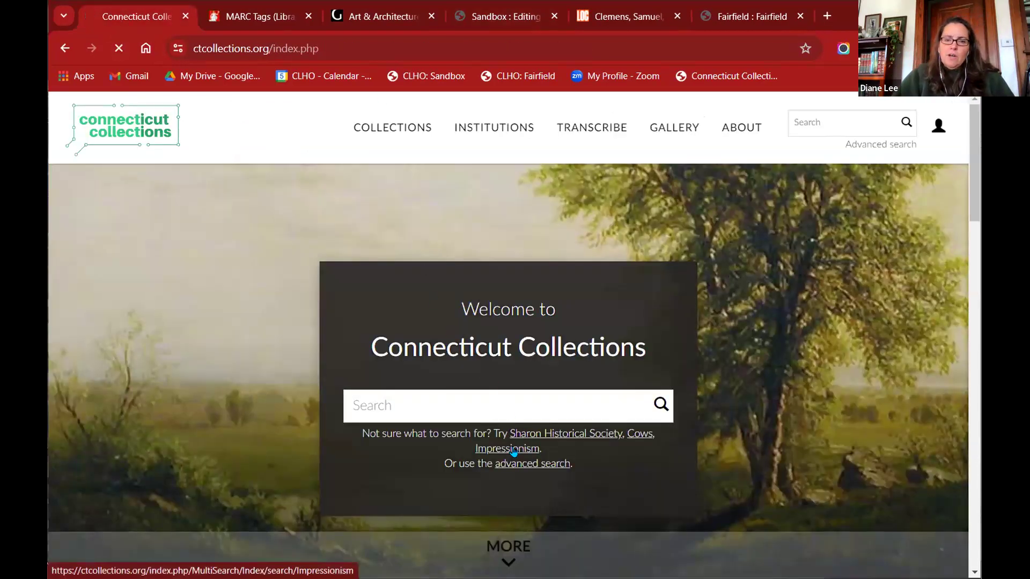
pyautogui.click(641, 434)
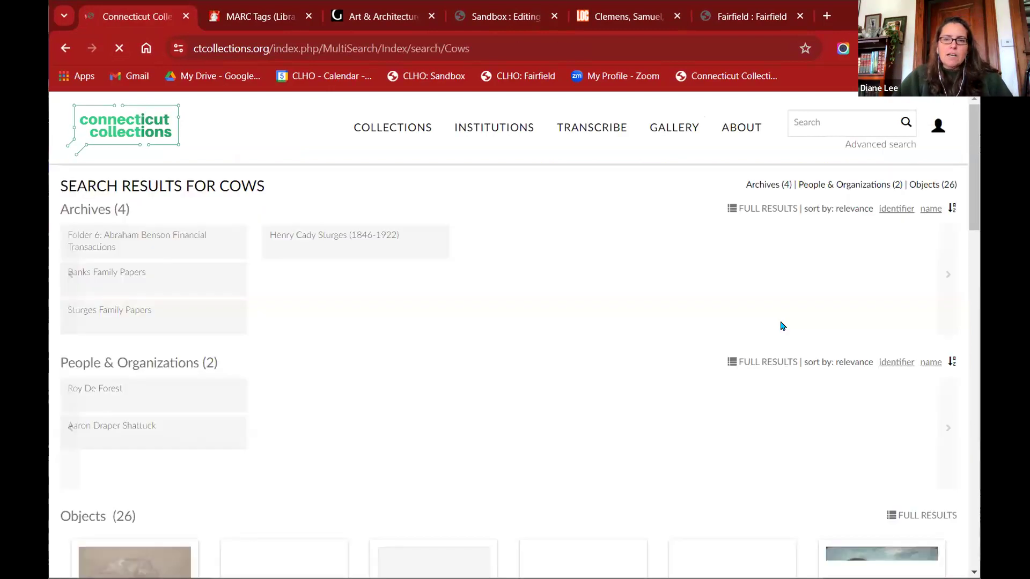
pyautogui.scroll(-5, 767, 363)
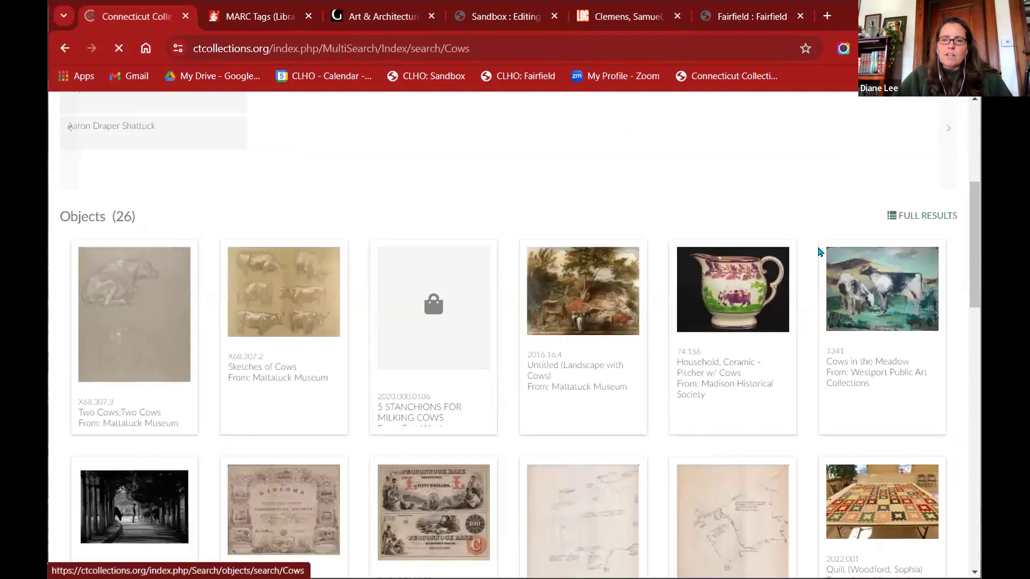
pyautogui.click(905, 215)
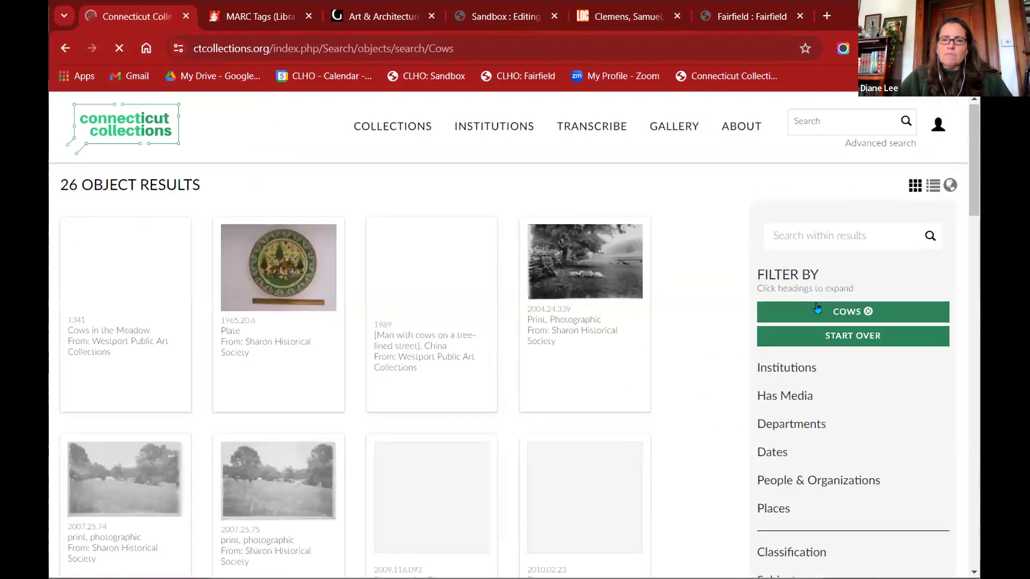
# - Filter the Cows objects by the Library of Congress name Wright, Mabel Osgood, 1859-1934, and return to the unfiltered results
pyautogui.scroll(-4, 846, 382)
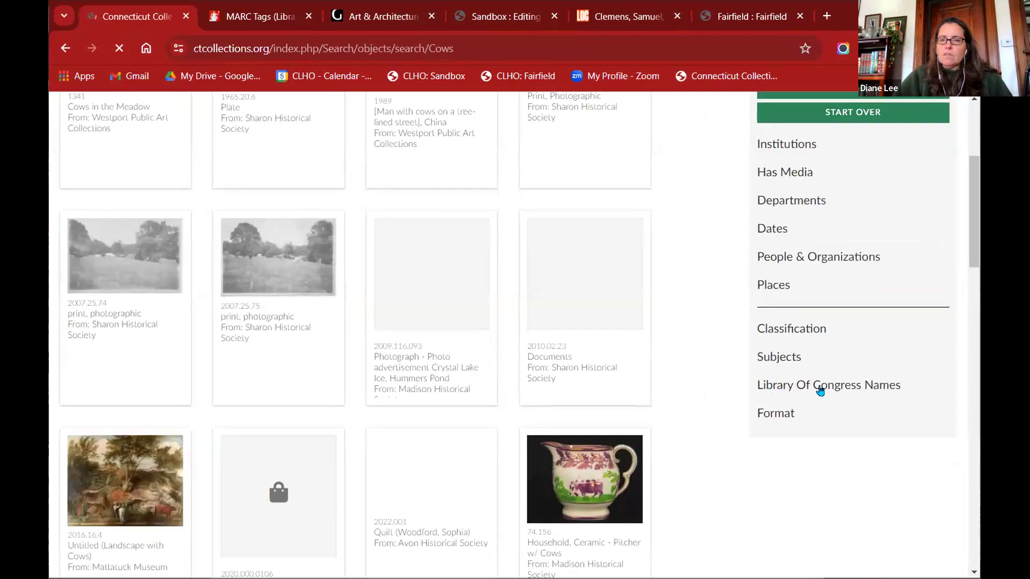
pyautogui.click(820, 387)
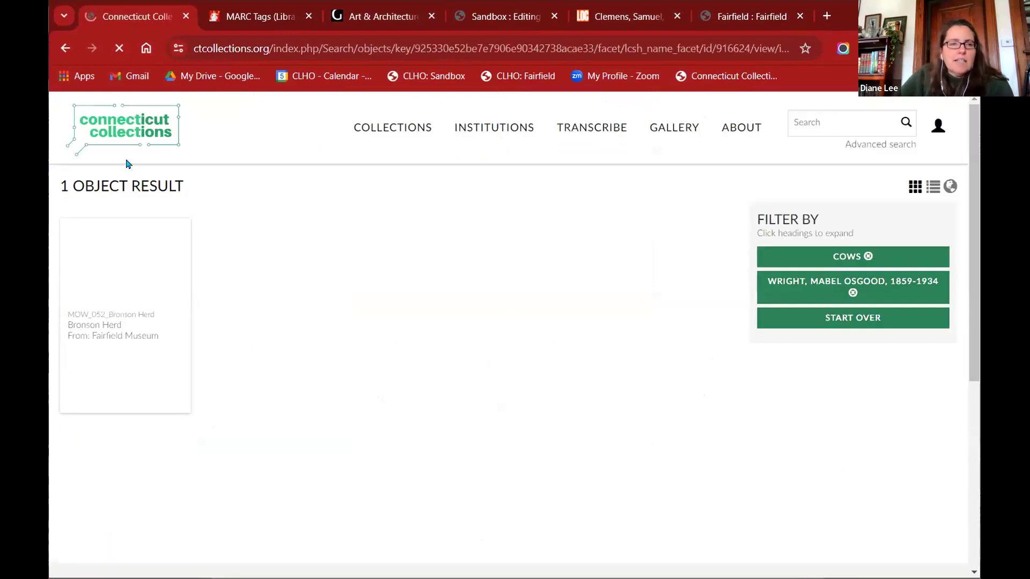
pyautogui.click(66, 48)
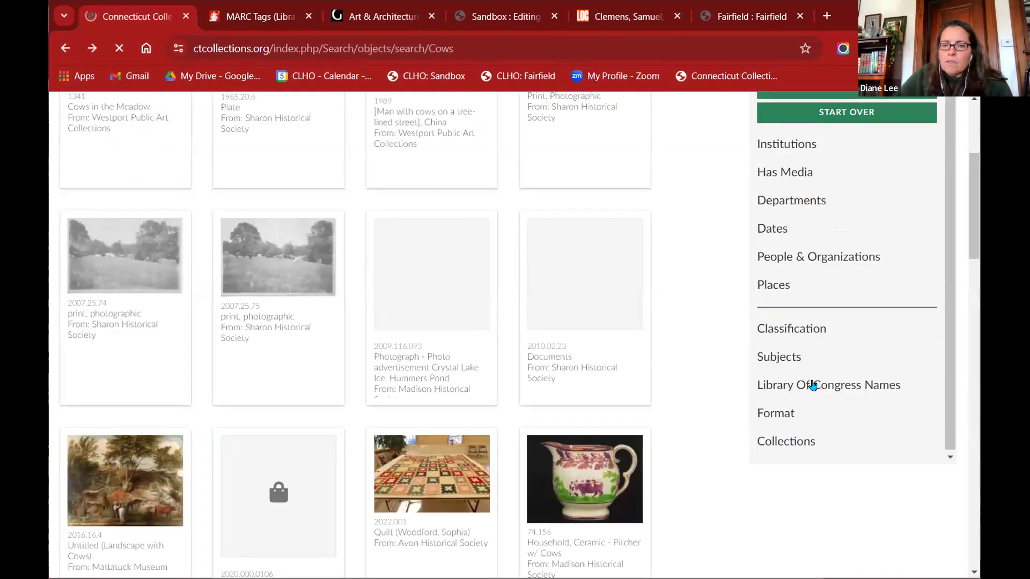
# - Examine the Library of Congress Names, Subjects and Classification filter values offered for the Cows object results
pyautogui.click(813, 384)
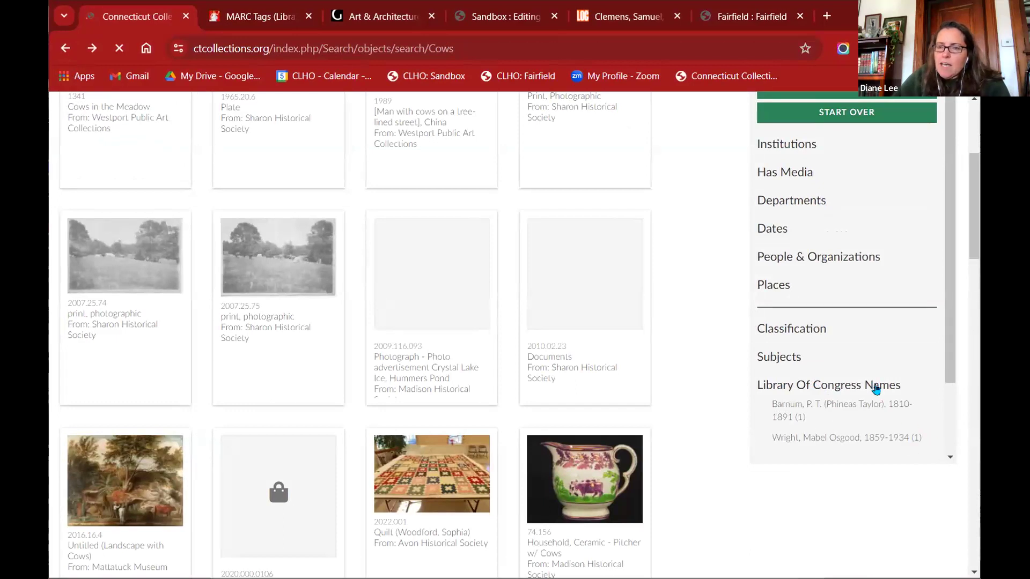
pyautogui.scroll(-2, 875, 387)
pyautogui.scroll(2, 880, 390)
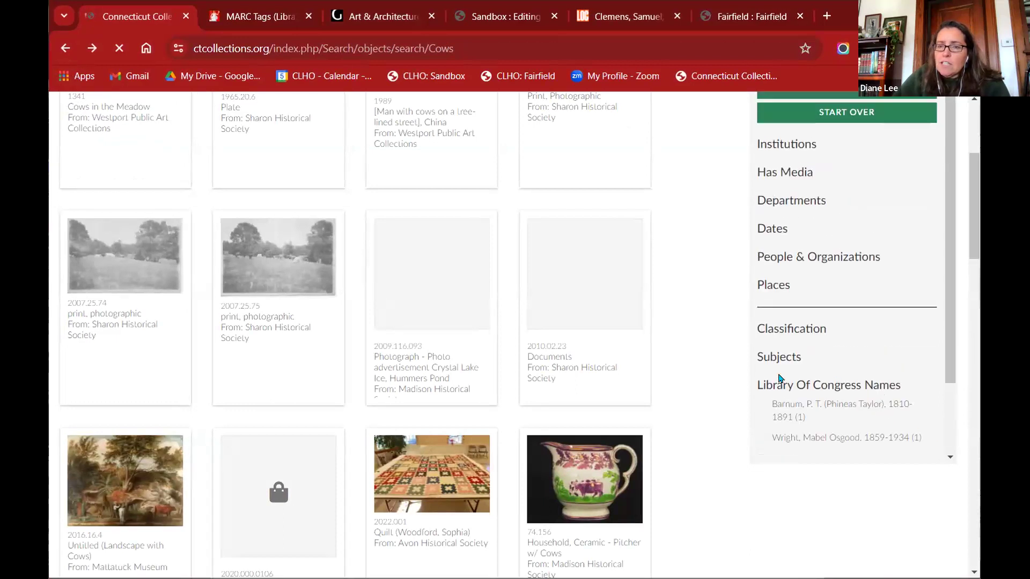
pyautogui.click(770, 357)
pyautogui.scroll(-4, 868, 364)
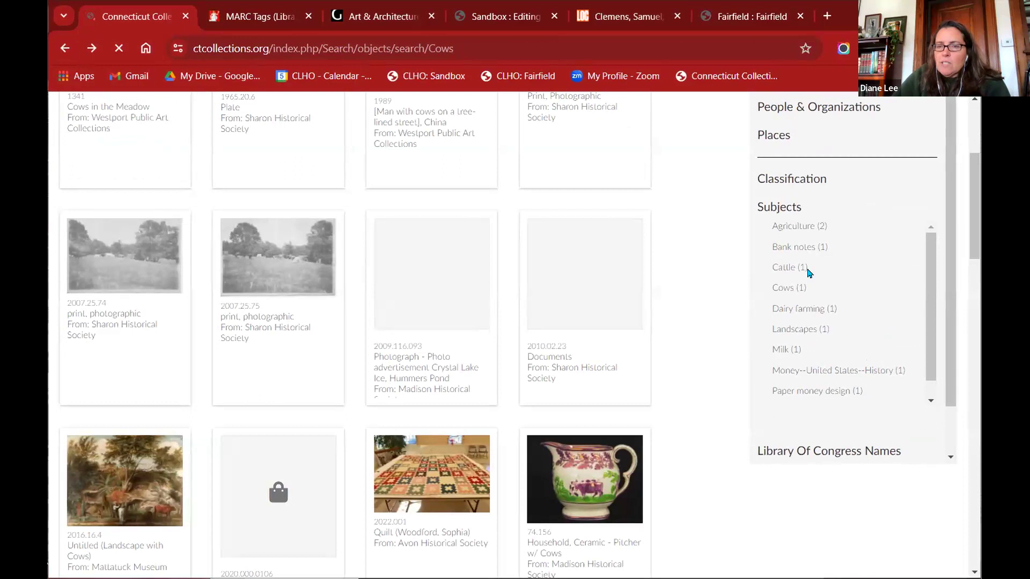
pyautogui.scroll(3, 837, 317)
pyautogui.click(804, 331)
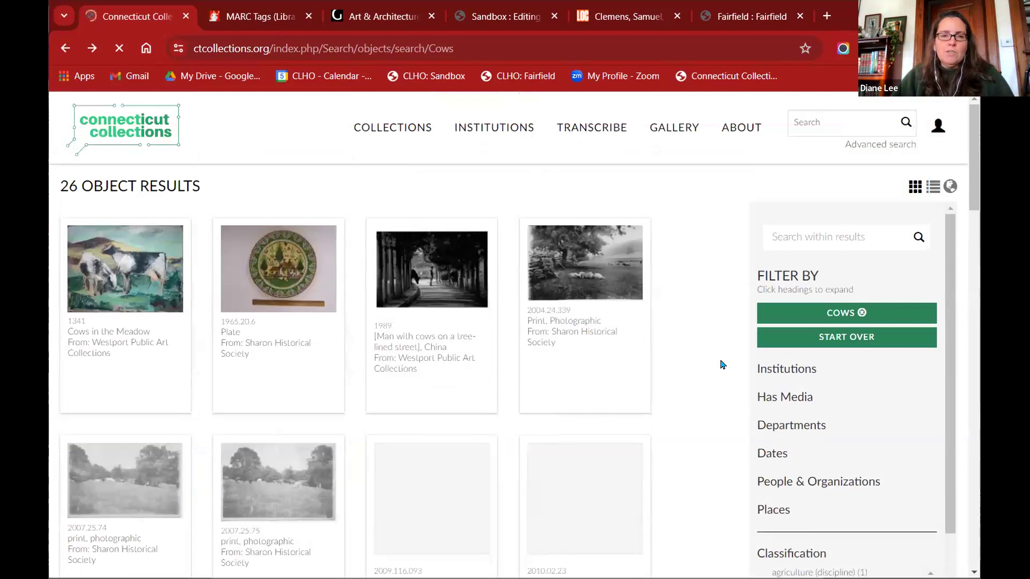
# - Revisit the Library of Congress Authorities and sandbox pages, close the Clemens authority page and switch to the Fairfield CollectiveAccess dashboard
pyautogui.click(263, 17)
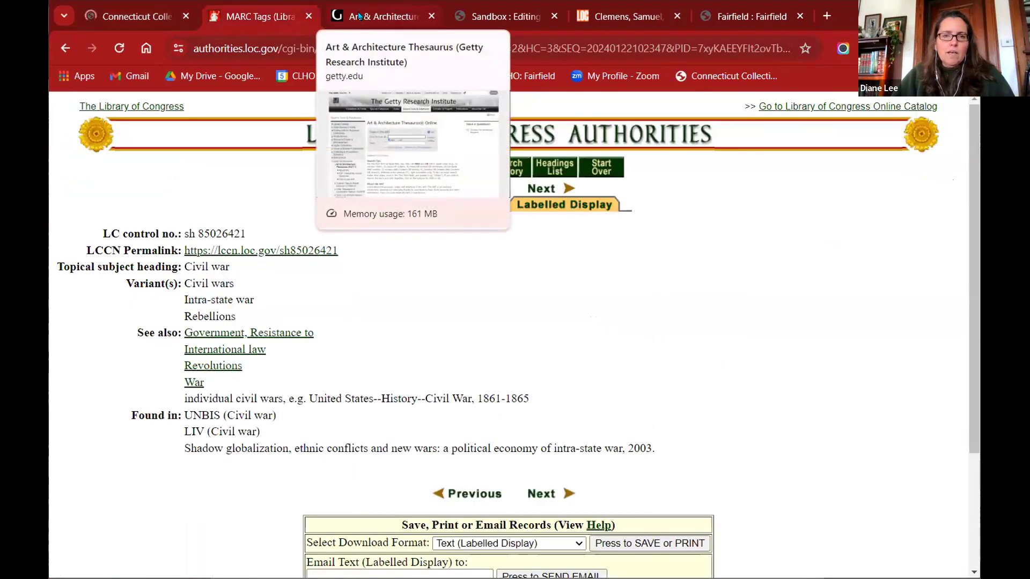
pyautogui.click(487, 21)
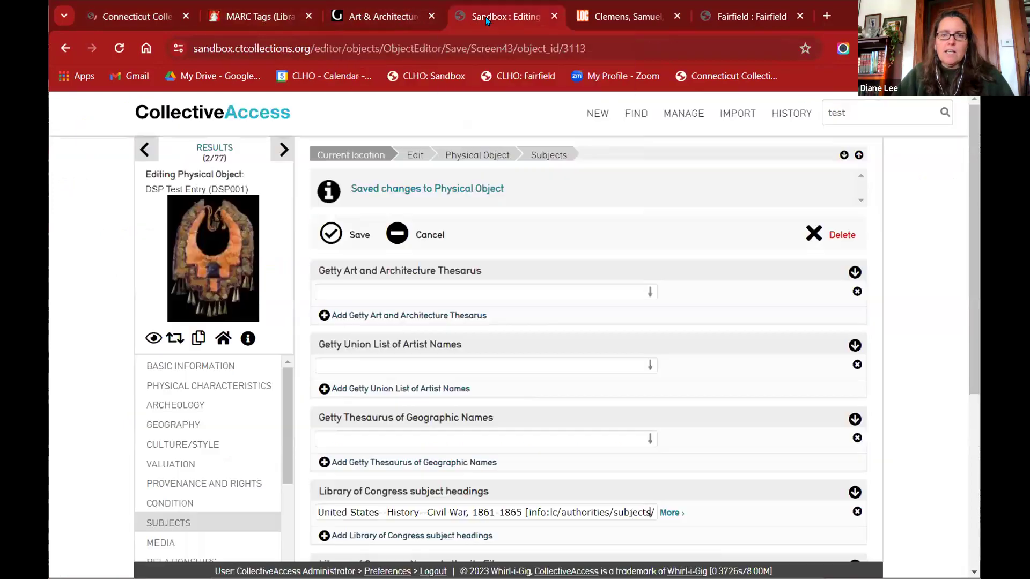
pyautogui.click(667, 18)
pyautogui.click(677, 16)
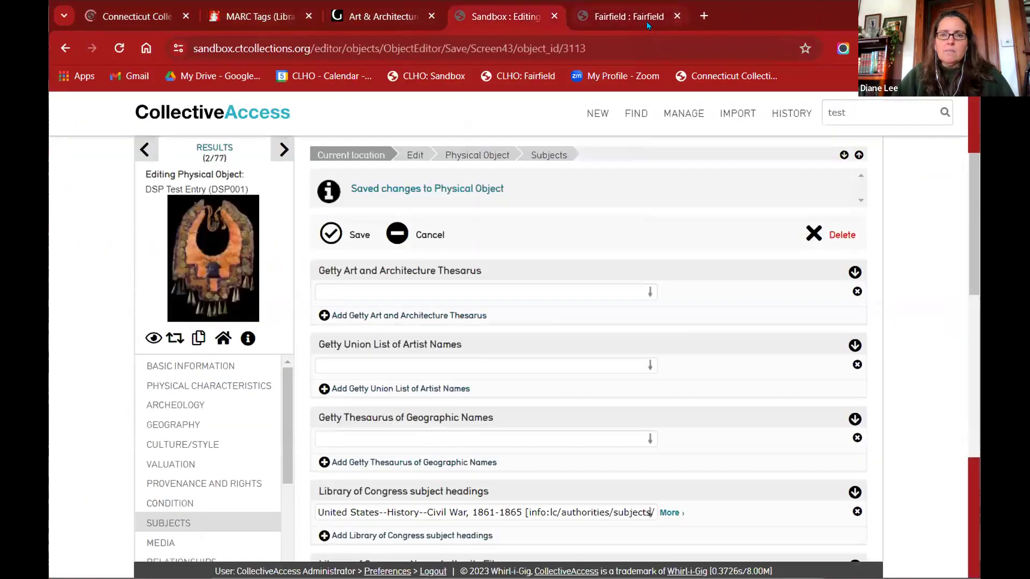
pyautogui.click(646, 22)
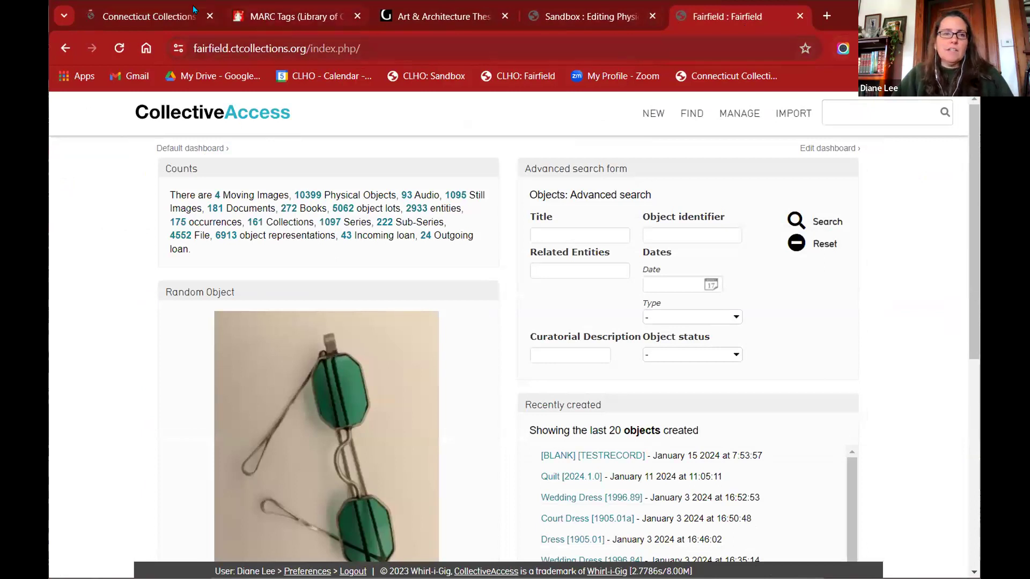
# - Return to Connecticut Collections, restart from its home page and search the whole site for "quilt"
pyautogui.click(160, 17)
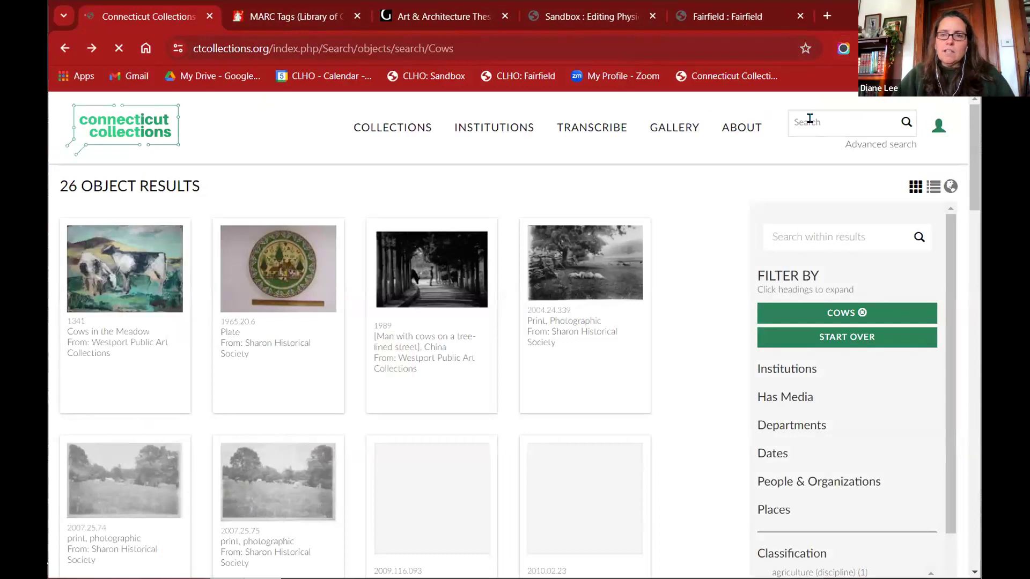
pyautogui.click(790, 119)
pyautogui.write('quilts')
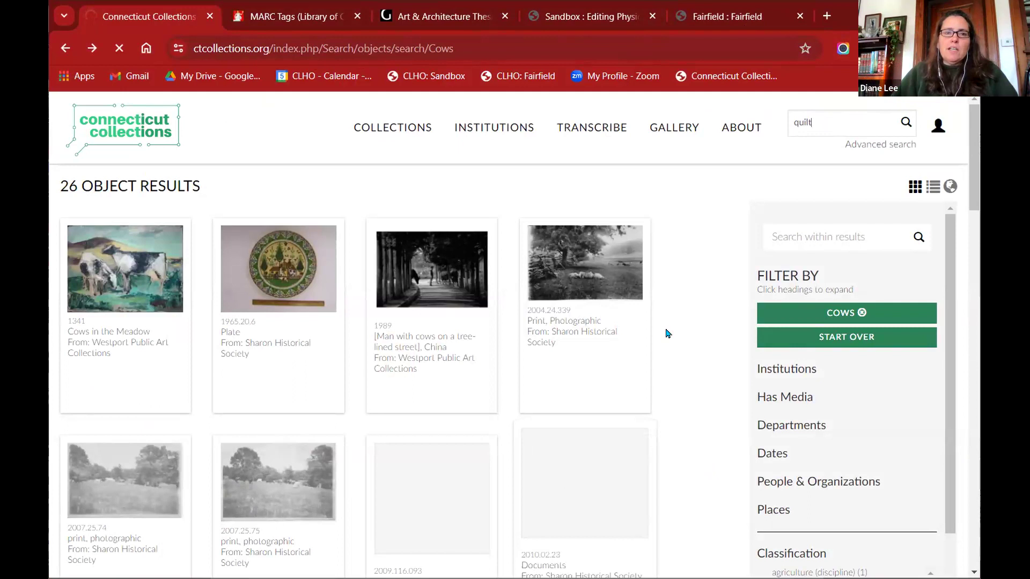
pyautogui.click(142, 134)
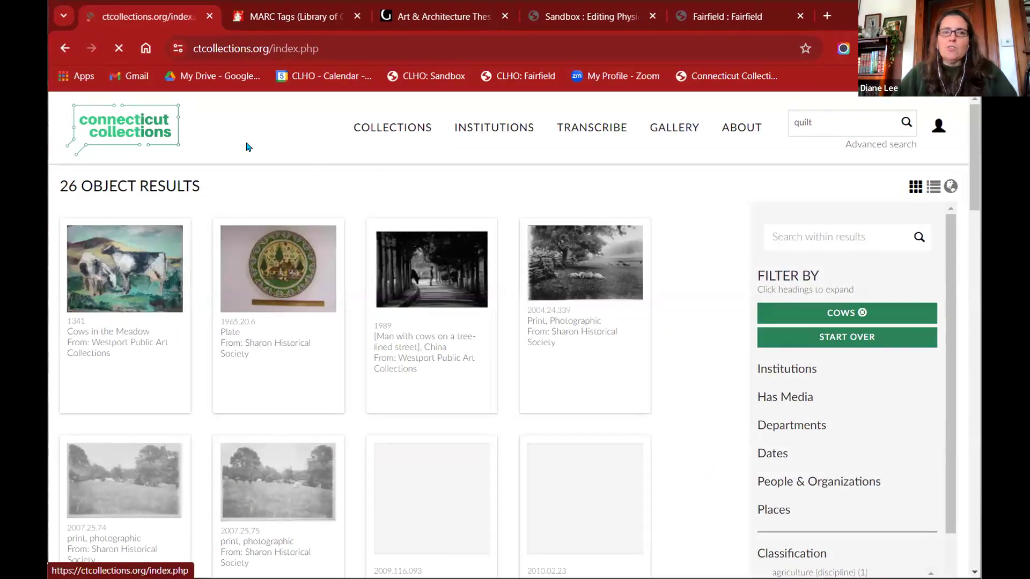
pyautogui.click(840, 115)
pyautogui.write('quilt')
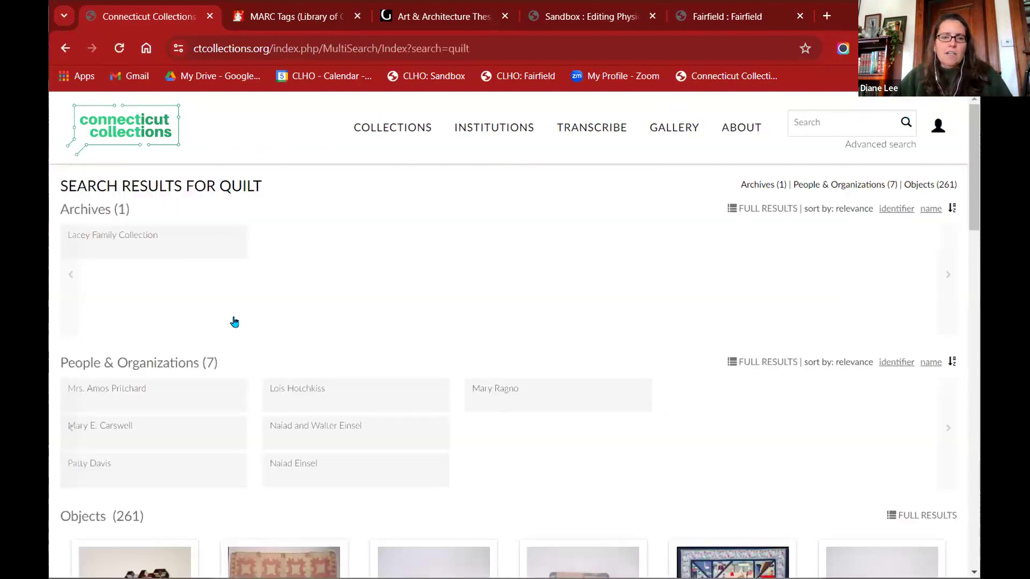
# - Examine the quilt object results, comparing how the contributing institutions title their quilts and quilt blocks
pyautogui.scroll(-4, 161, 298)
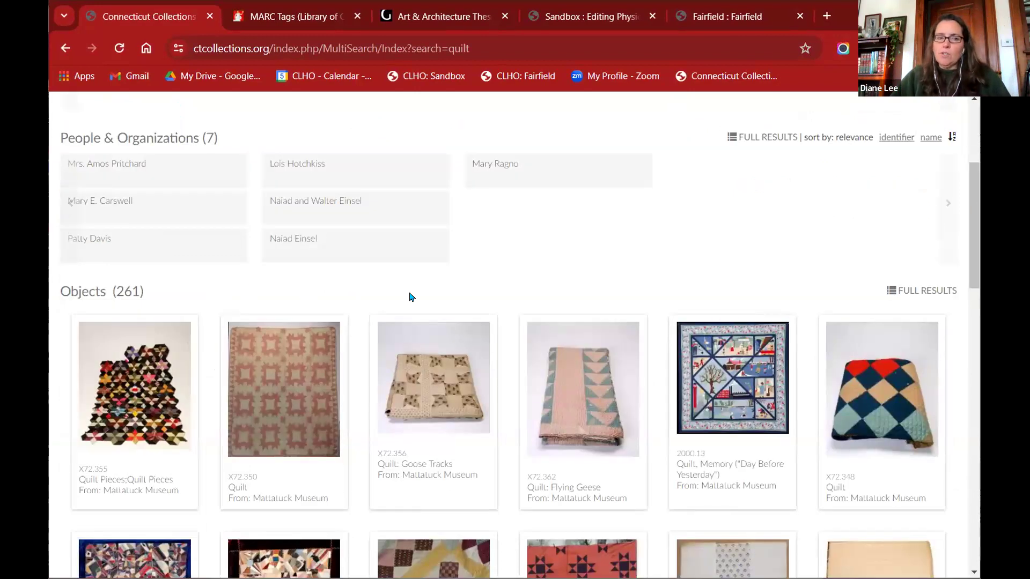
pyautogui.scroll(-1, 411, 297)
pyautogui.scroll(-3, 581, 322)
pyautogui.scroll(-10, 581, 322)
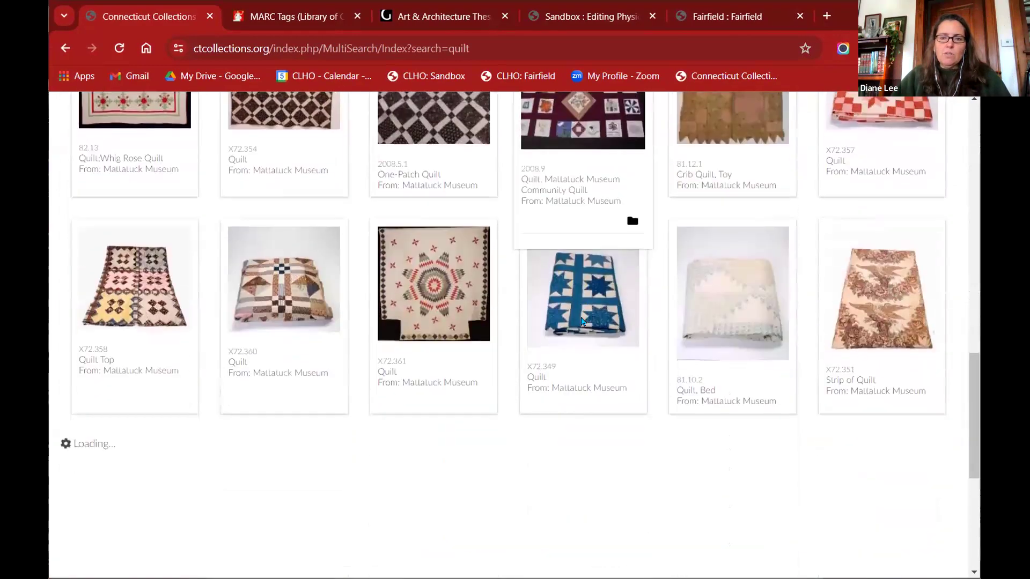
pyautogui.scroll(-3, 583, 321)
pyautogui.scroll(-4, 582, 314)
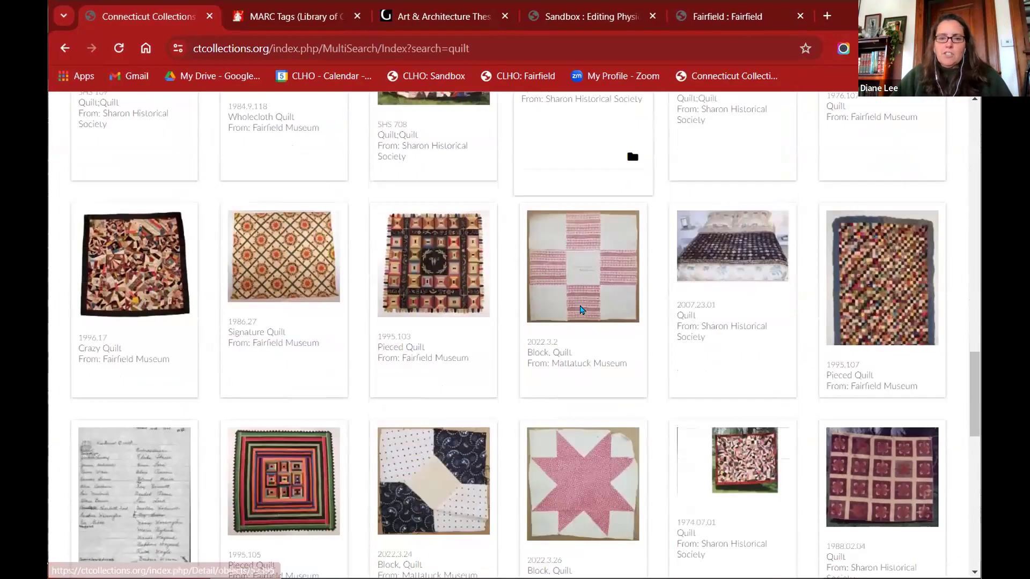
pyautogui.scroll(-12, 583, 311)
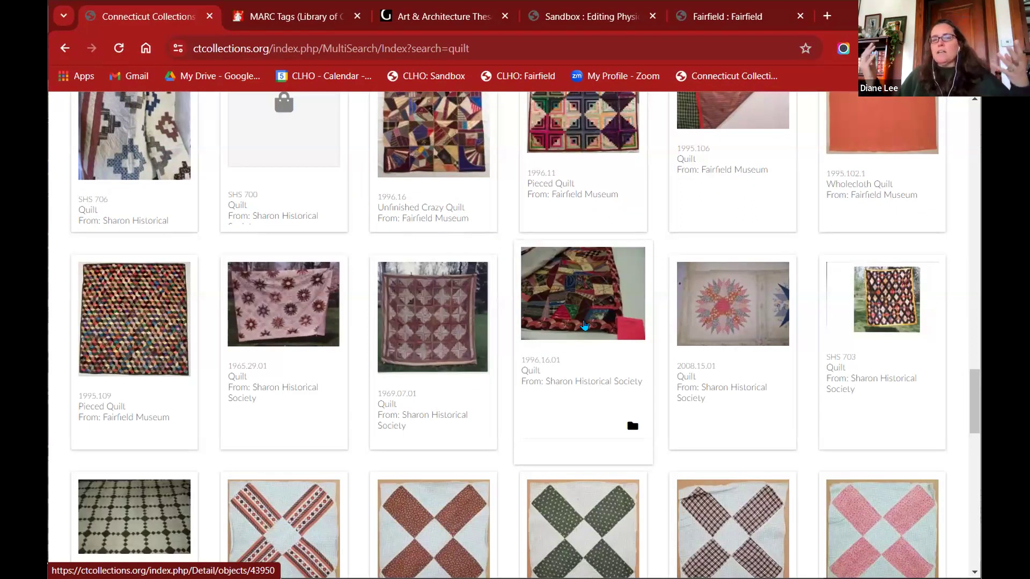
pyautogui.scroll(-5, 585, 326)
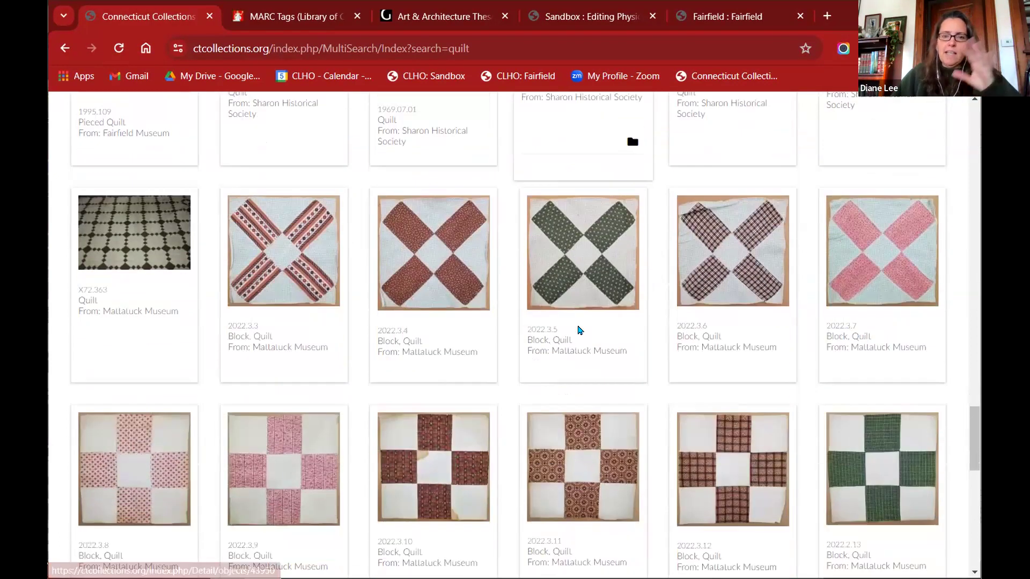
pyautogui.scroll(-5, 587, 331)
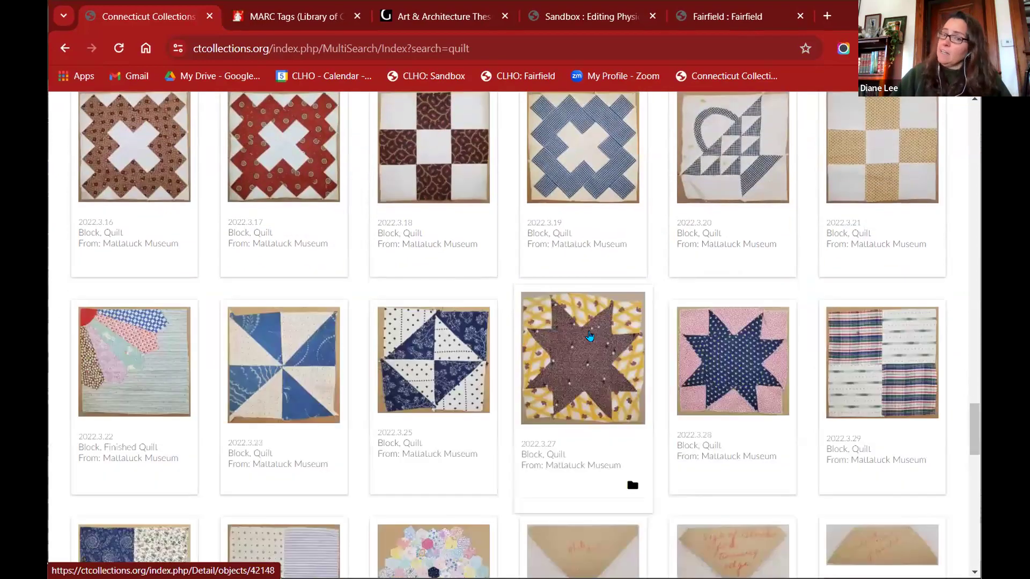
# - Open the full list of object results for the quilt search and look over the first items returned
pyautogui.scroll(20, 590, 336)
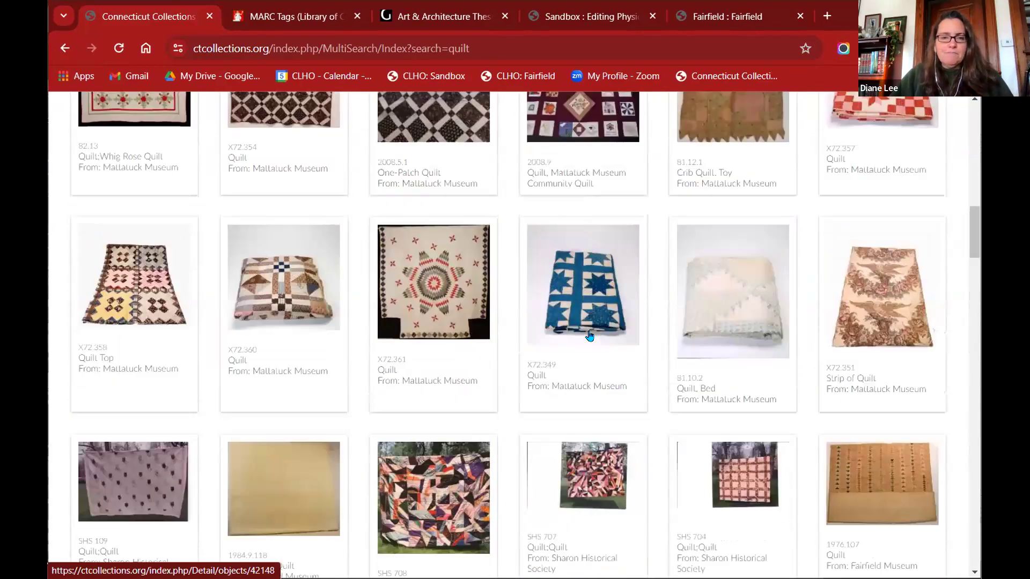
pyautogui.scroll(-3, 588, 331)
pyautogui.scroll(-1, 563, 279)
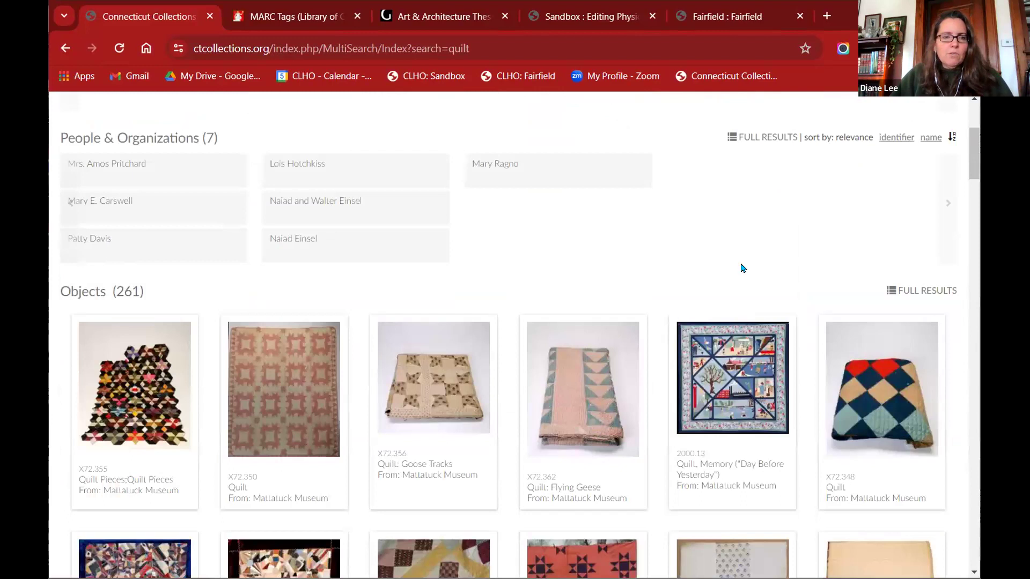
pyautogui.click(905, 292)
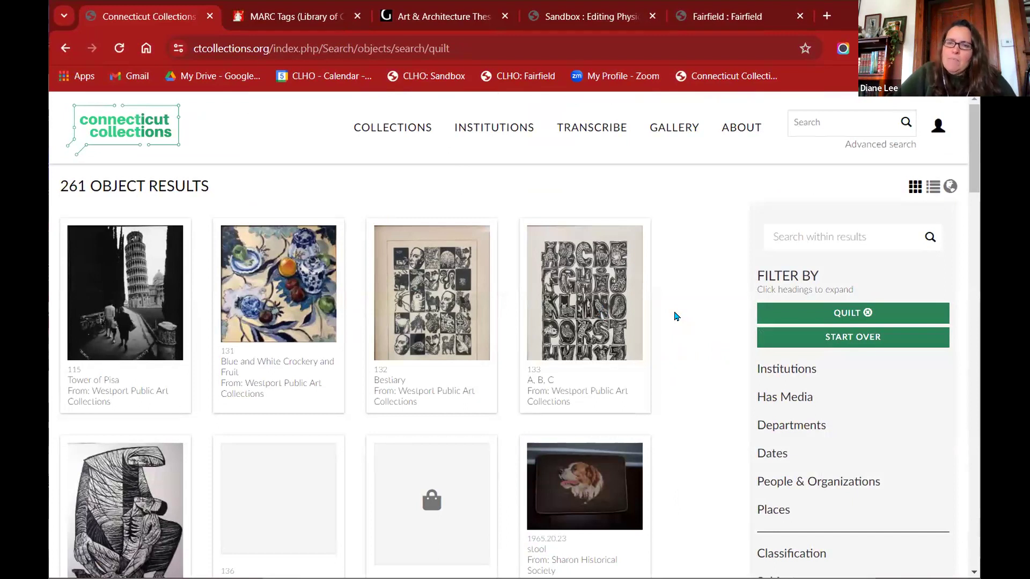
pyautogui.scroll(-3, 675, 316)
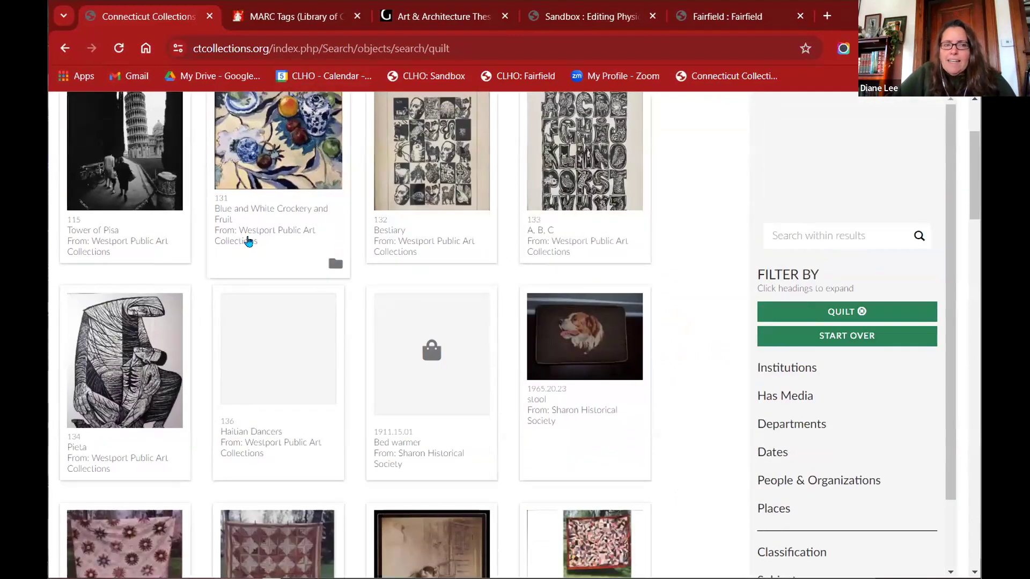
pyautogui.scroll(2, 466, 192)
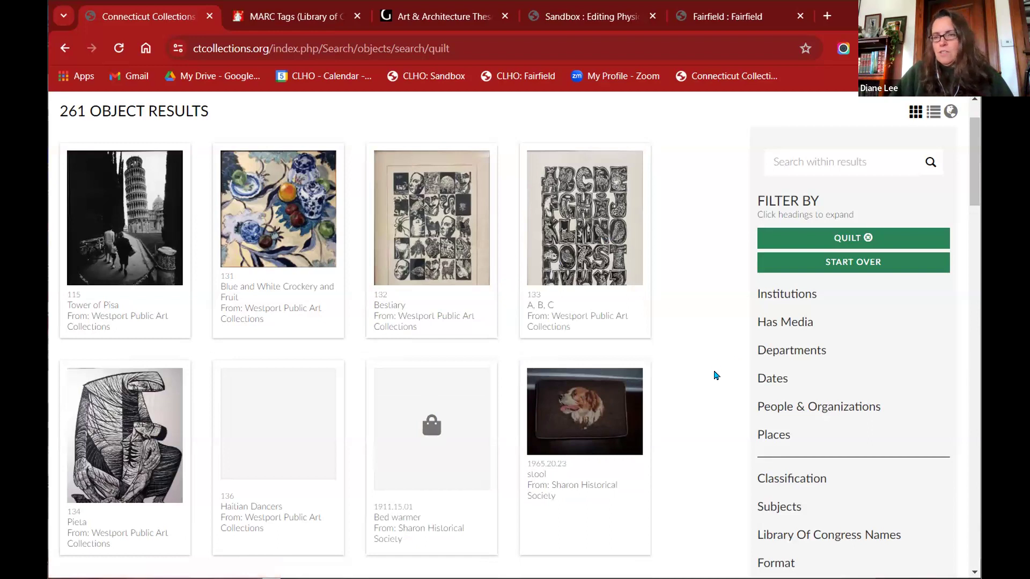
# - Expand the Subjects filter for the quilt object results and look through the subject headings it offers
pyautogui.scroll(-3, 716, 365)
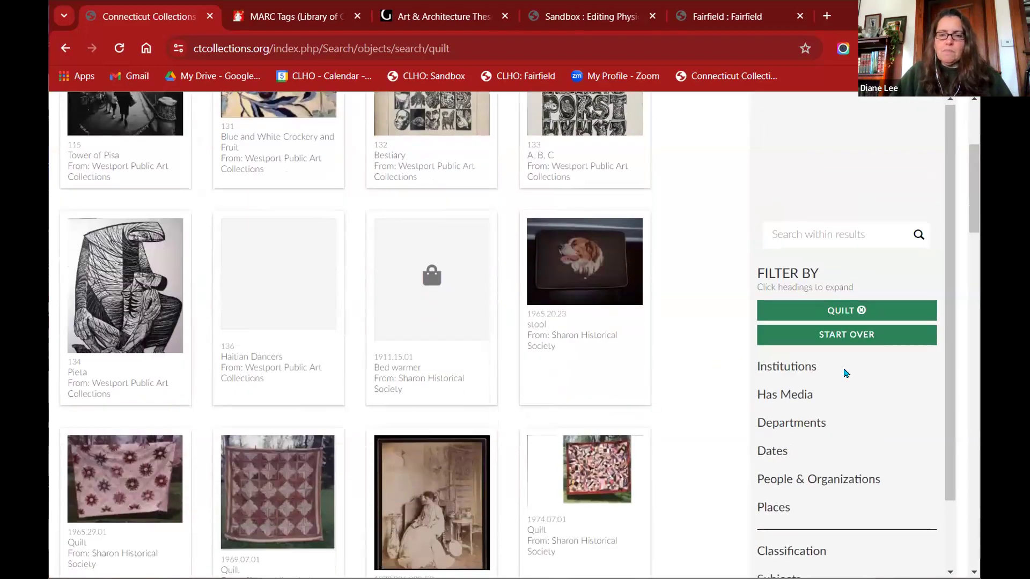
pyautogui.scroll(-2, 847, 373)
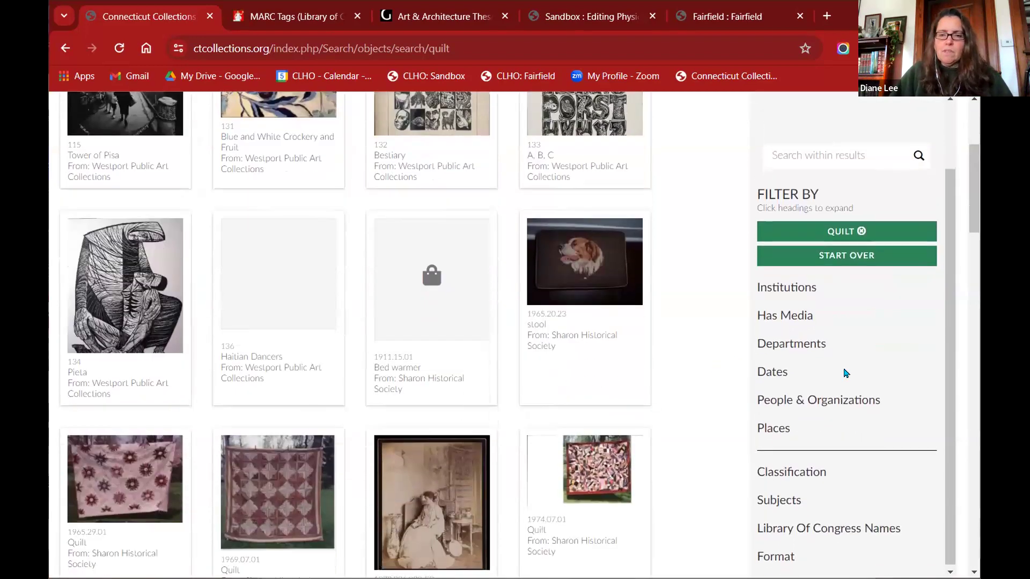
pyautogui.click(781, 500)
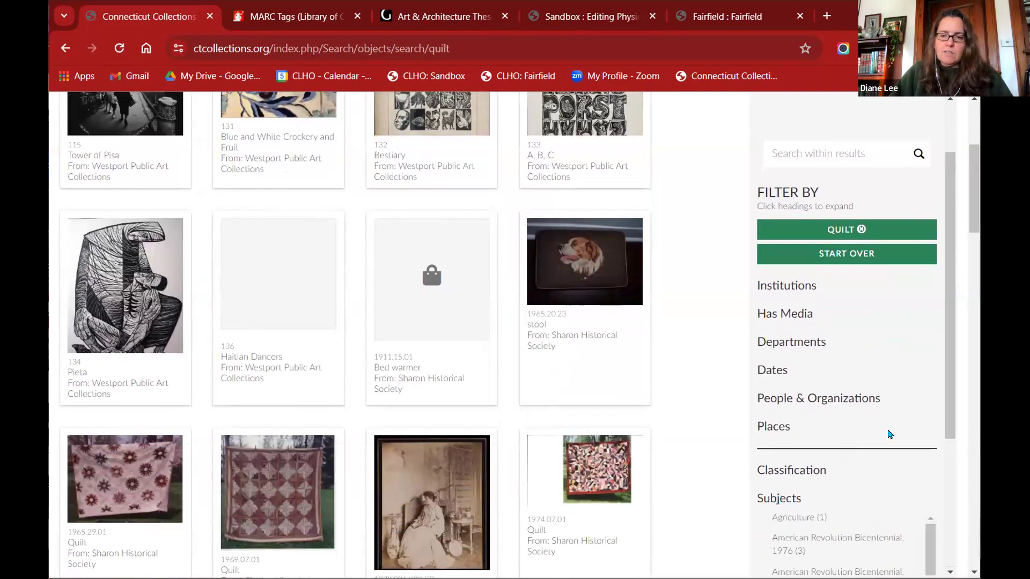
pyautogui.scroll(-5, 888, 431)
pyautogui.scroll(-1, 943, 270)
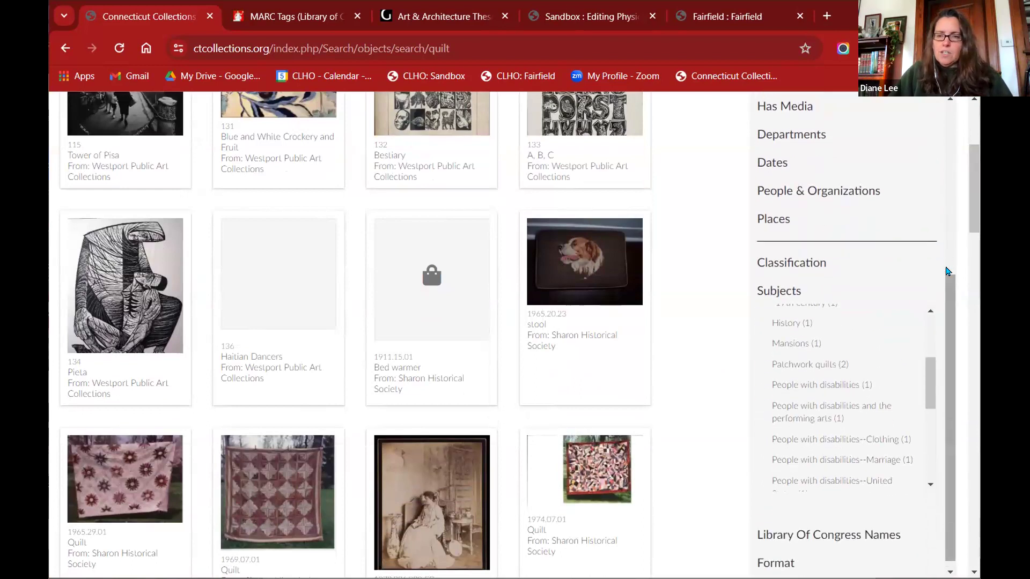
pyautogui.scroll(-3, 695, 274)
pyautogui.scroll(3, 831, 359)
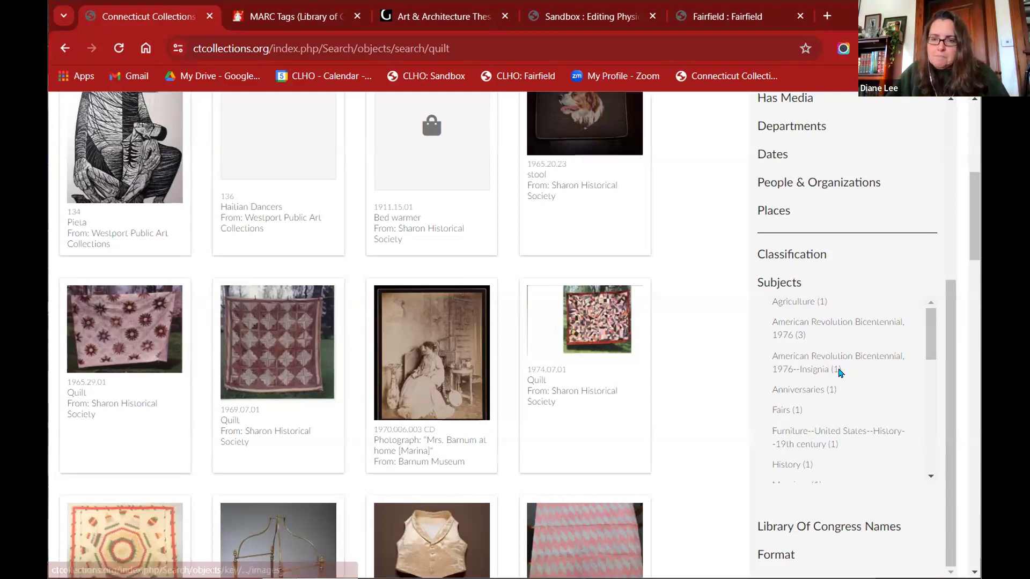
pyautogui.scroll(-2, 840, 373)
pyautogui.moveTo(928, 350); pyautogui.dragTo(928, 363)
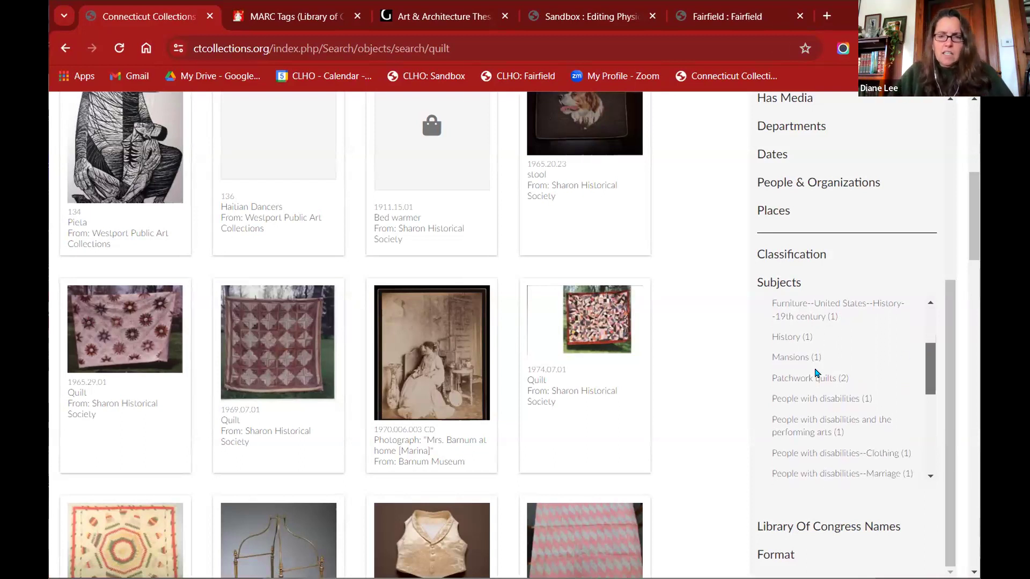
# - Enlarge the page to 125% and examine the quilt-related subject headings, such as Patchwork quilts, Quilting, Quiltmakers and Quilts
pyautogui.hotkey('ctrl', '+')
pyautogui.hotkey('ctrl', '+')
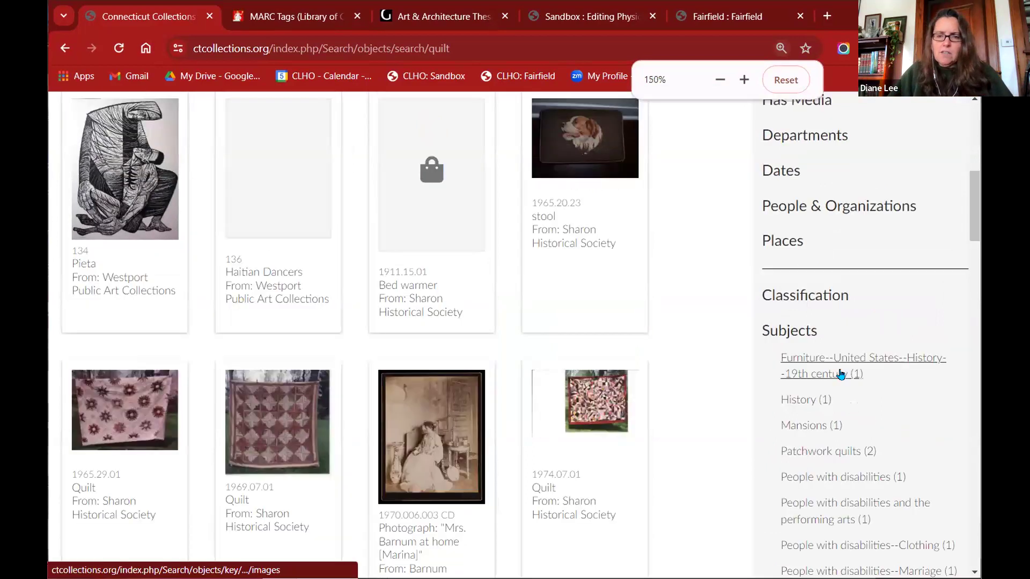
pyautogui.hotkey('ctrl', '+')
pyautogui.hotkey('ctrl', '-')
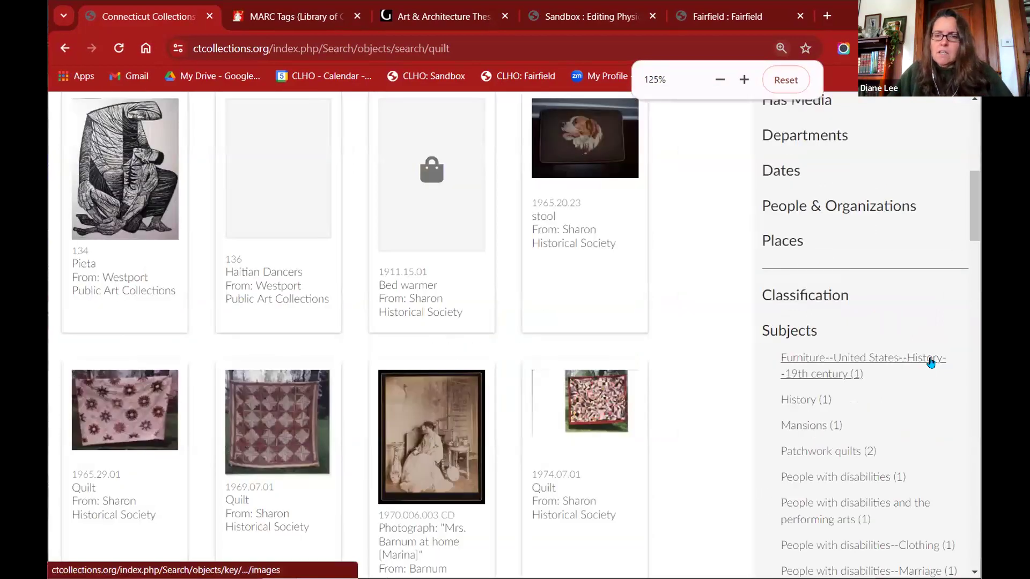
pyautogui.scroll(-1, 934, 374)
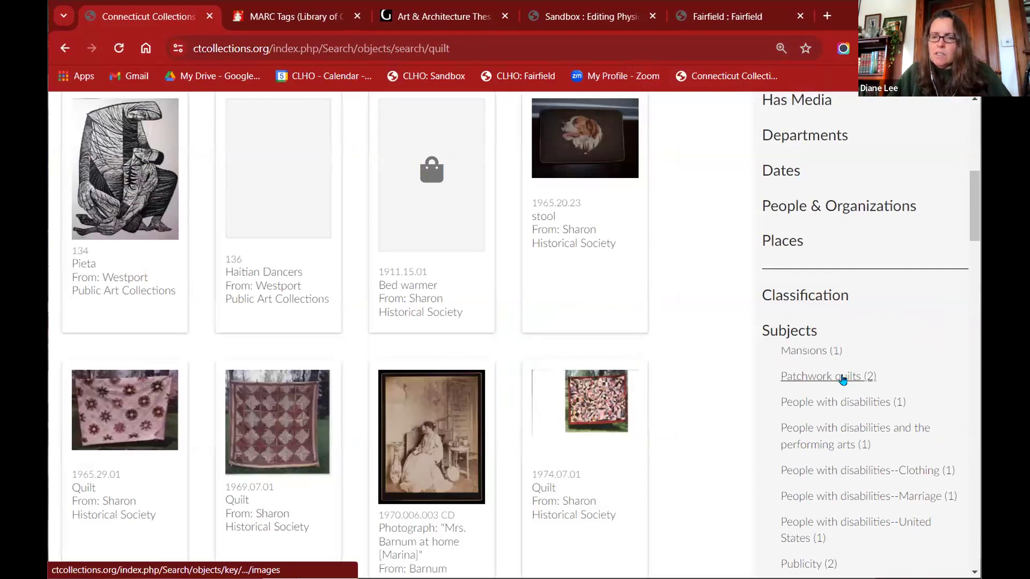
pyautogui.scroll(-2, 856, 437)
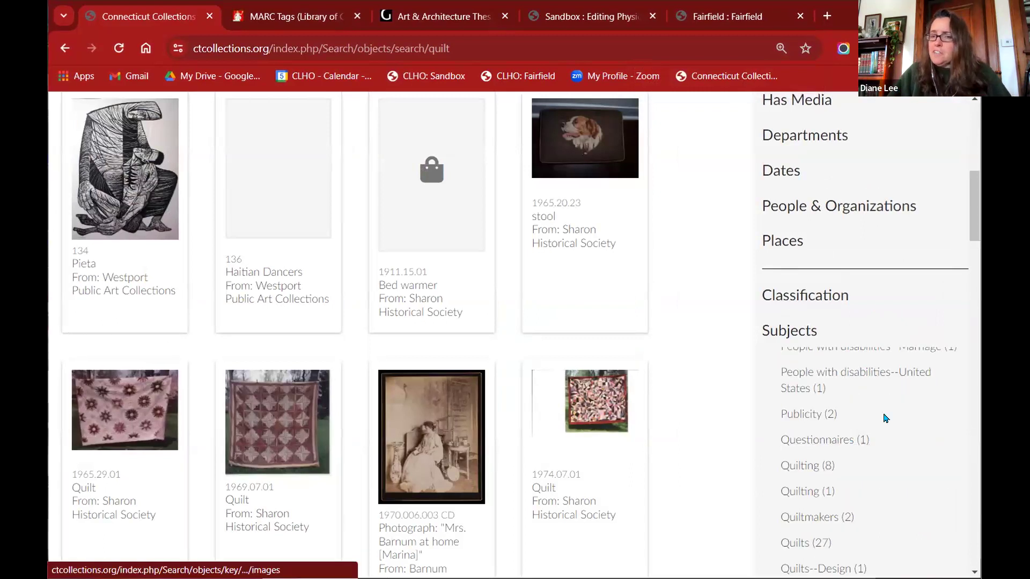
pyautogui.scroll(-1, 885, 418)
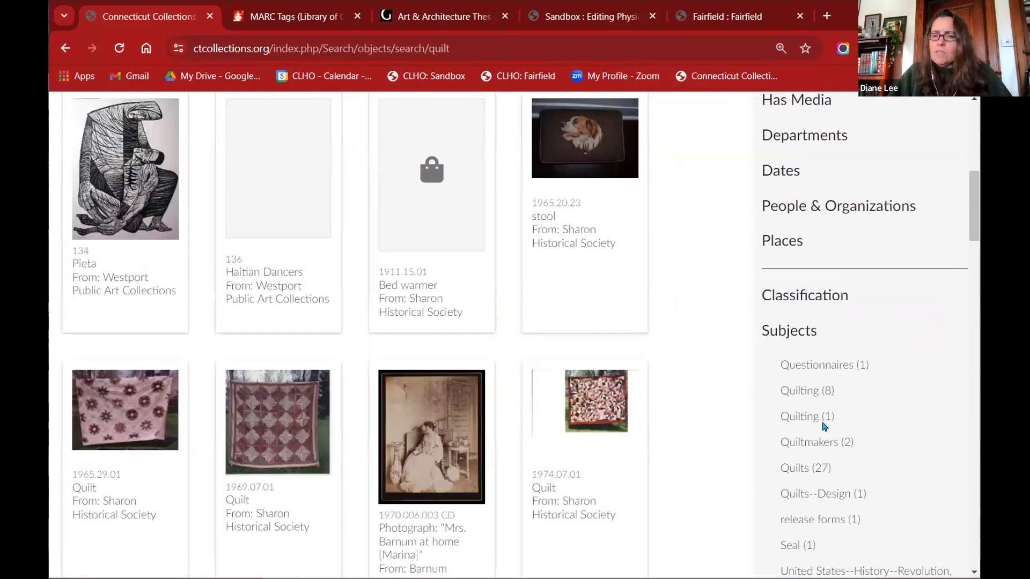
pyautogui.scroll(-1, 899, 398)
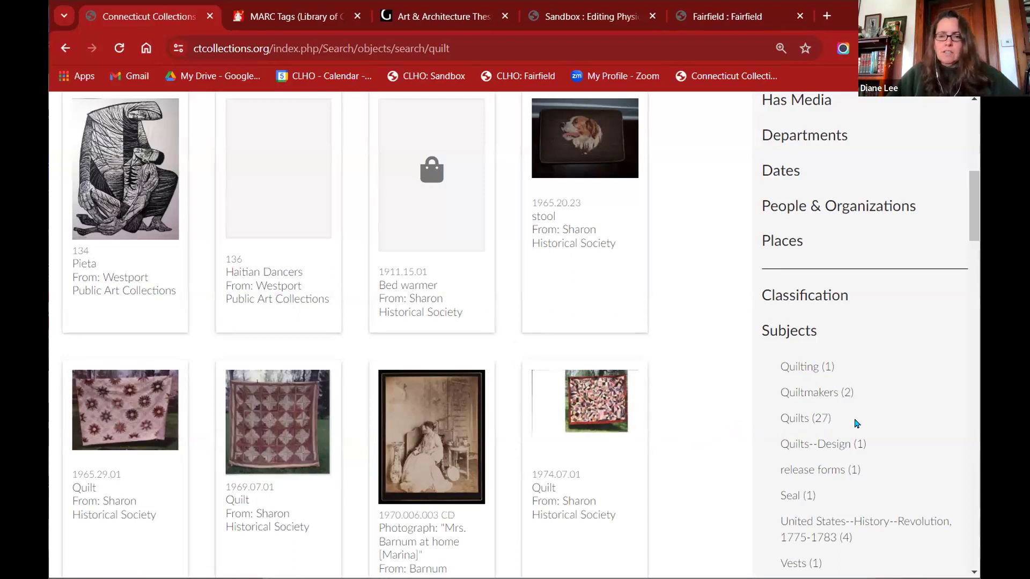
# - Filter the quilt object results by the subject United States--History--Revolution, 1775-1783 and review the matching items
pyautogui.scroll(-1, 827, 479)
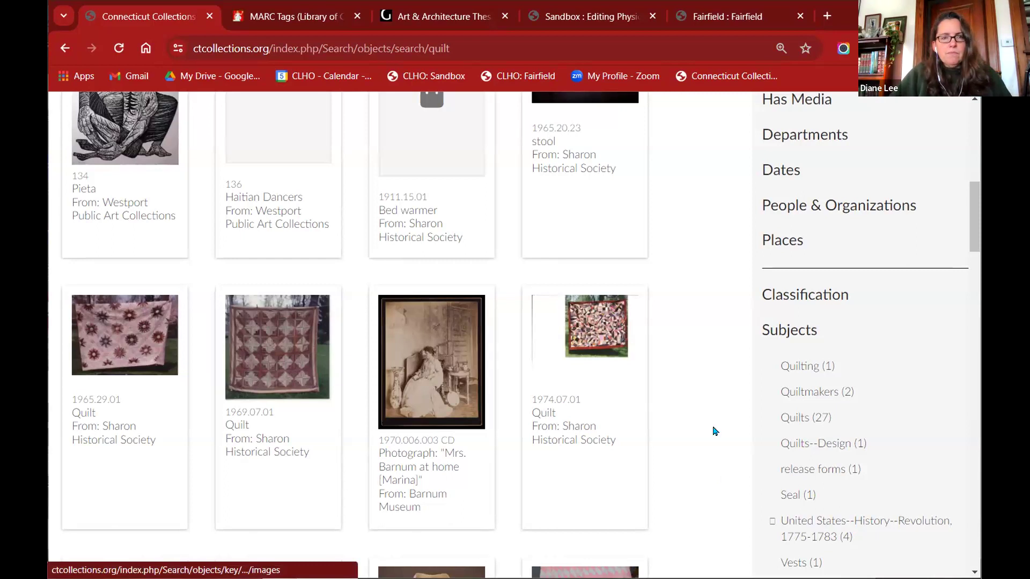
pyautogui.scroll(-20, 852, 456)
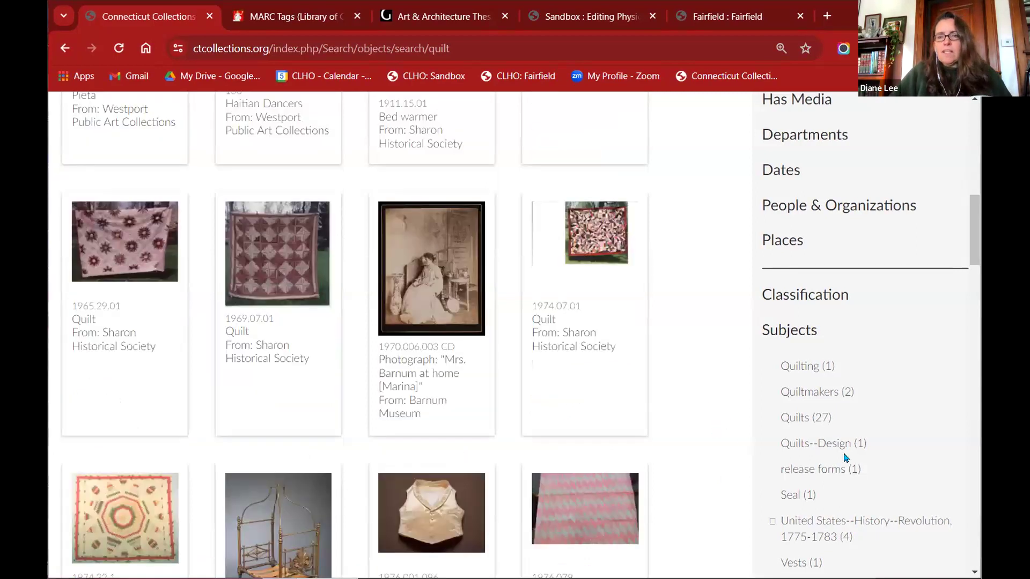
pyautogui.scroll(-10, 923, 467)
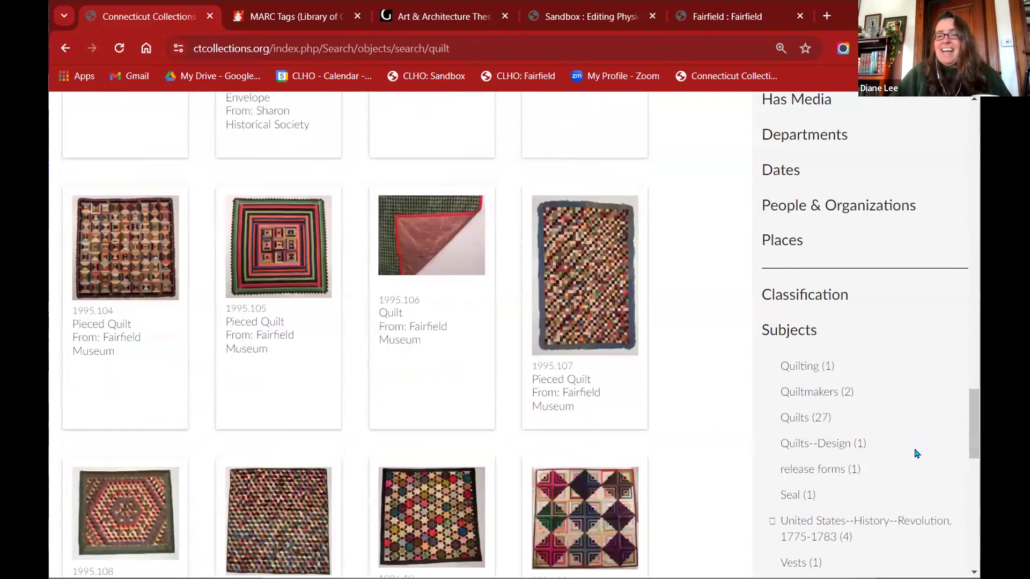
pyautogui.scroll(5, 917, 454)
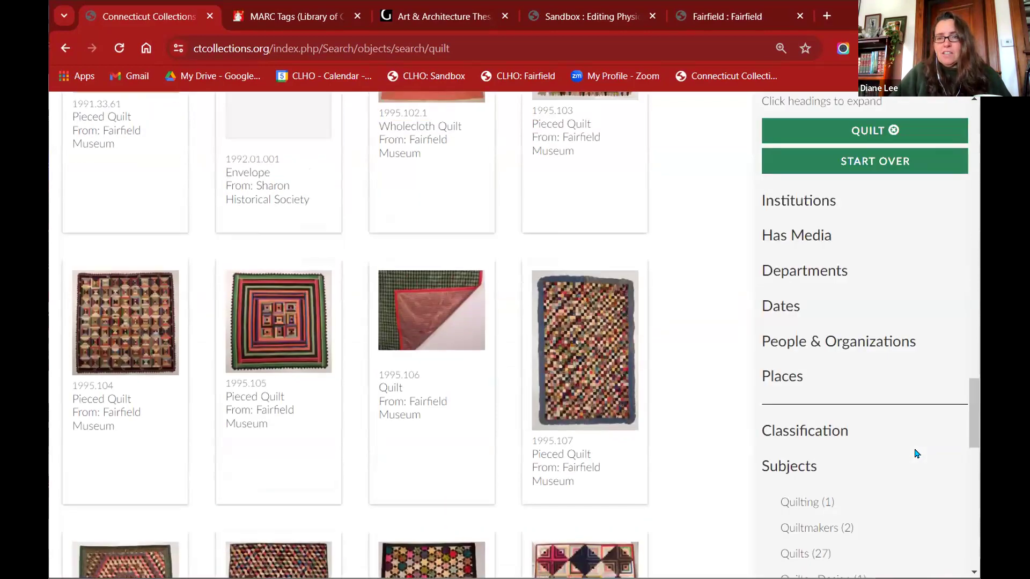
pyautogui.scroll(-5, 895, 451)
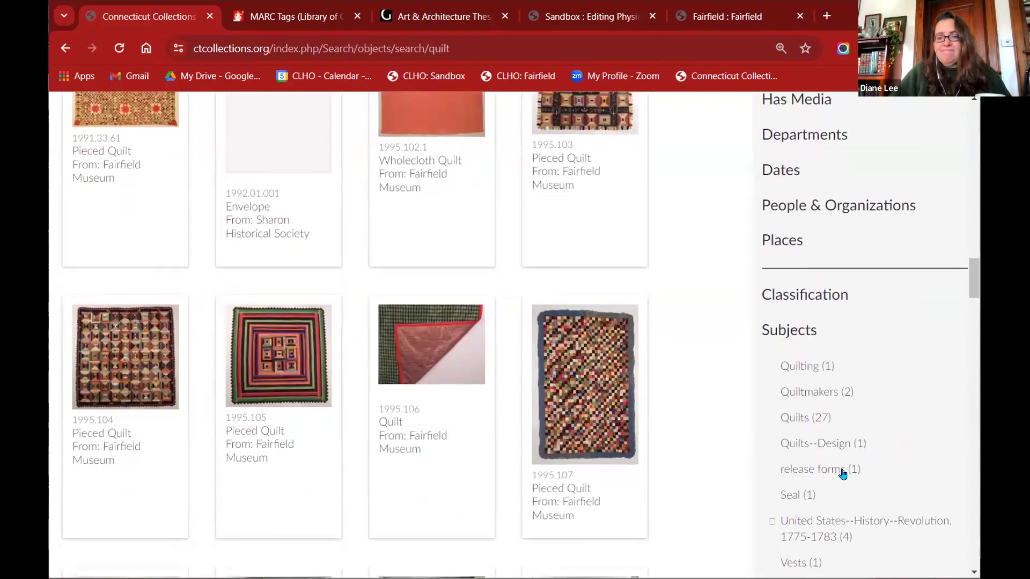
pyautogui.scroll(-7, 905, 481)
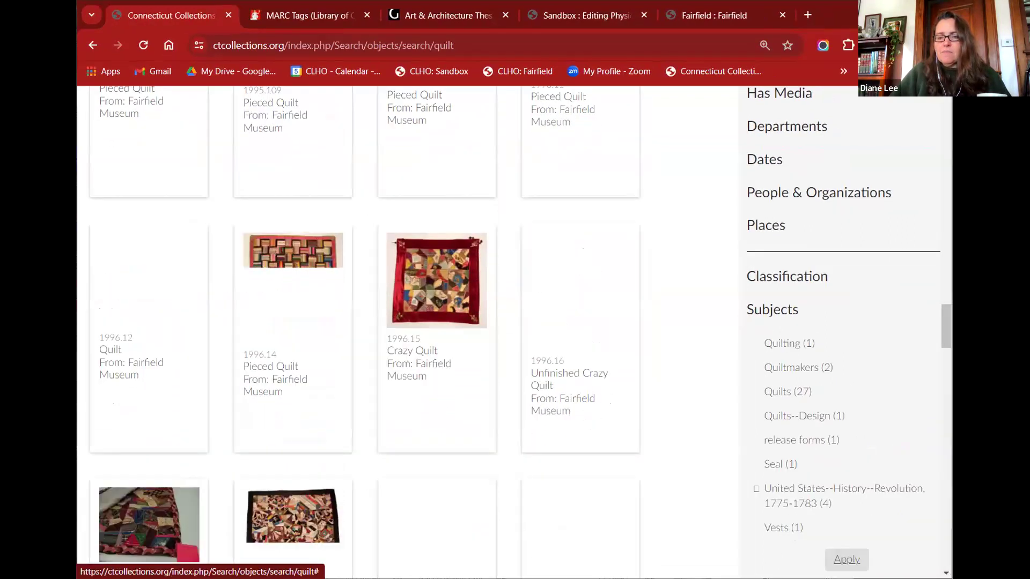
pyautogui.click(846, 560)
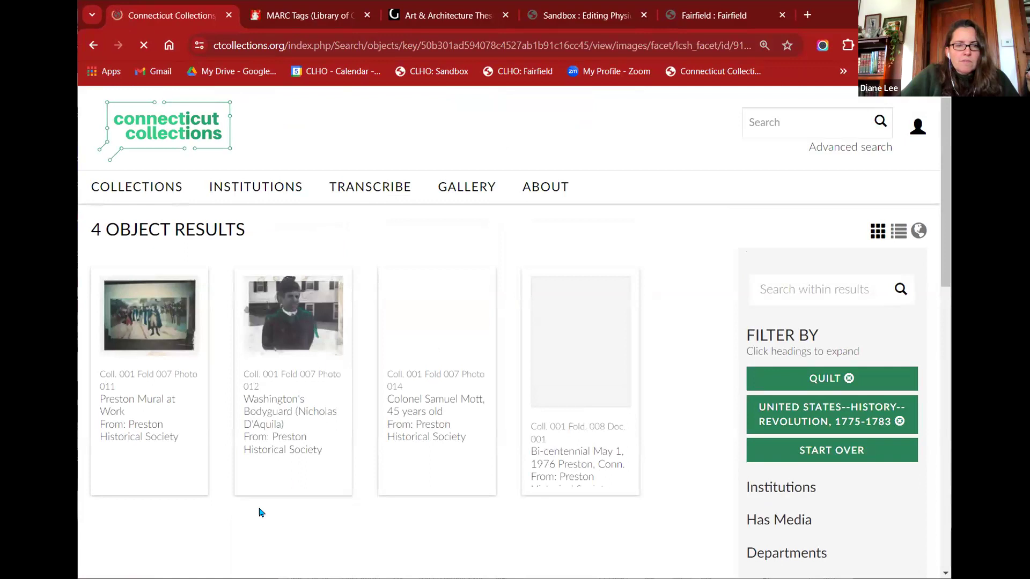
pyautogui.scroll(-2, 259, 512)
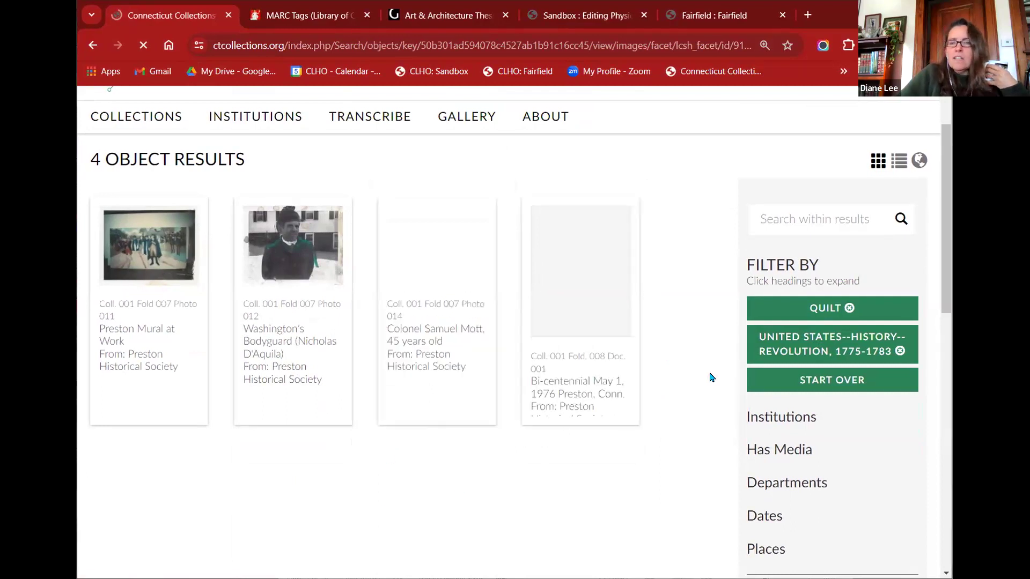
# - Try to clear the Revolution subject filter and start over, and search the whole site for "quilt" again
pyautogui.click(900, 352)
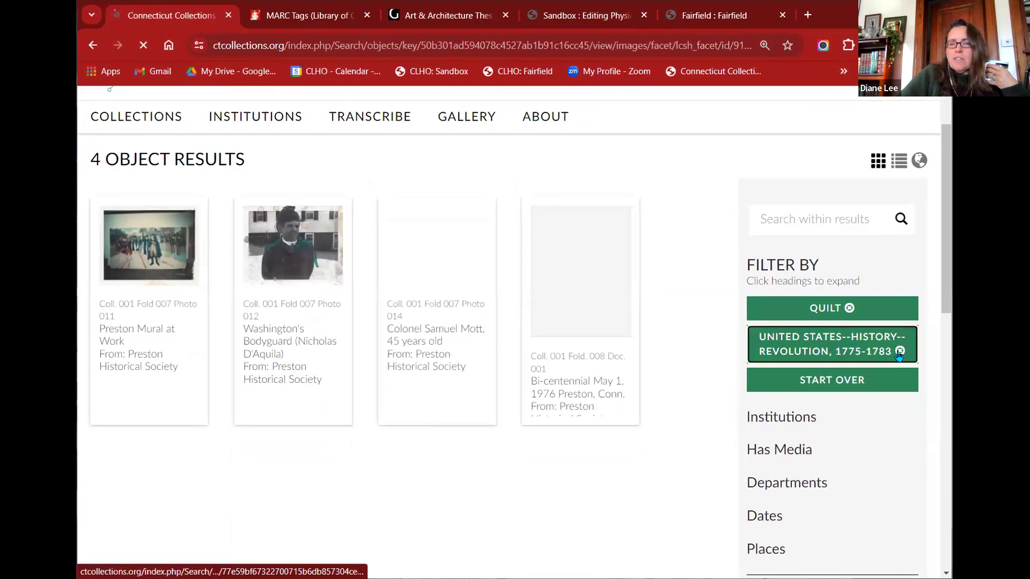
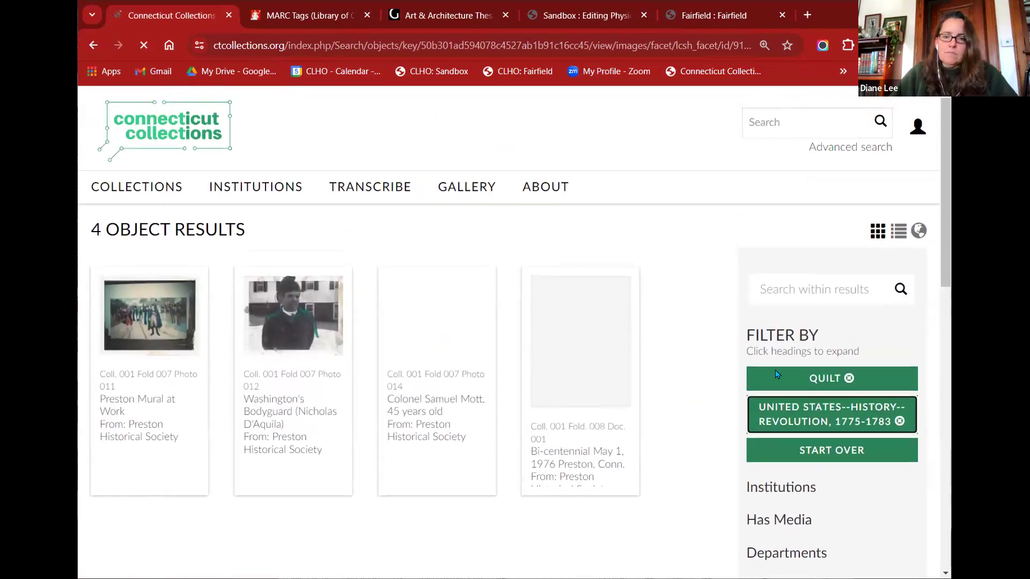
pyautogui.click(832, 451)
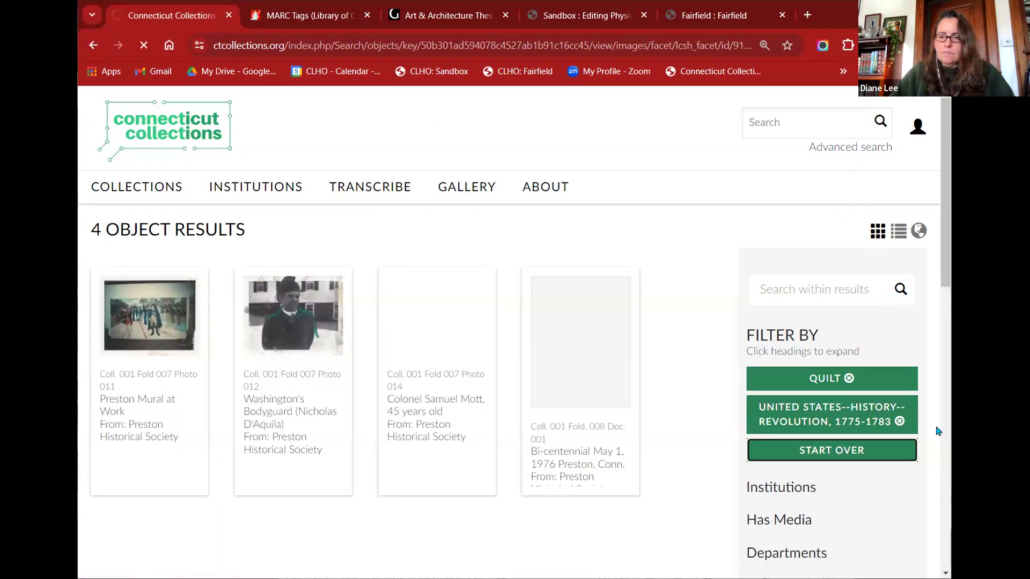
pyautogui.click(832, 123)
pyautogui.write('quit')
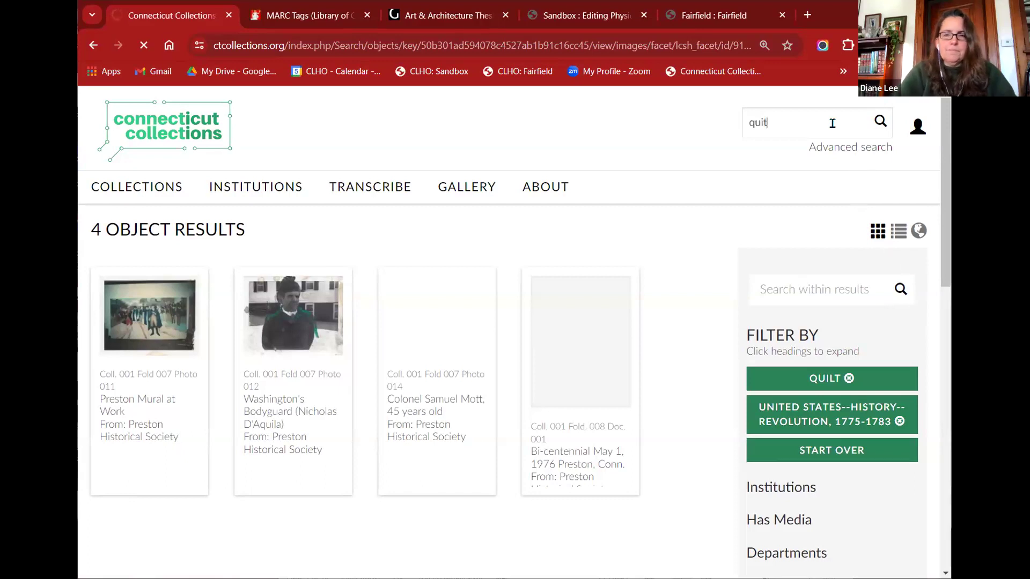
pyautogui.write('lt')
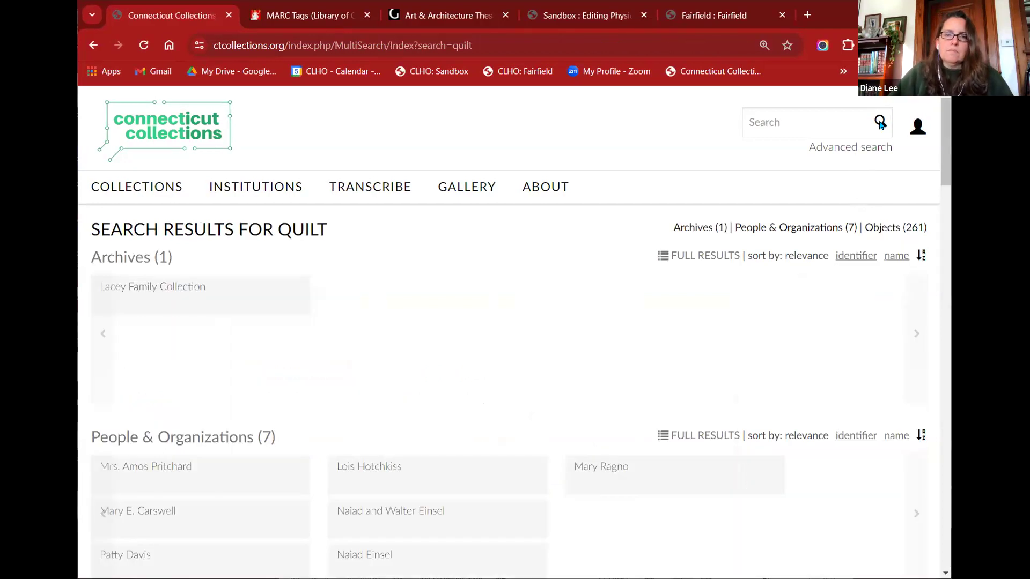
# - Open the full object results for the repeated quilt search and expand their Subjects filter
pyautogui.scroll(-5, 662, 329)
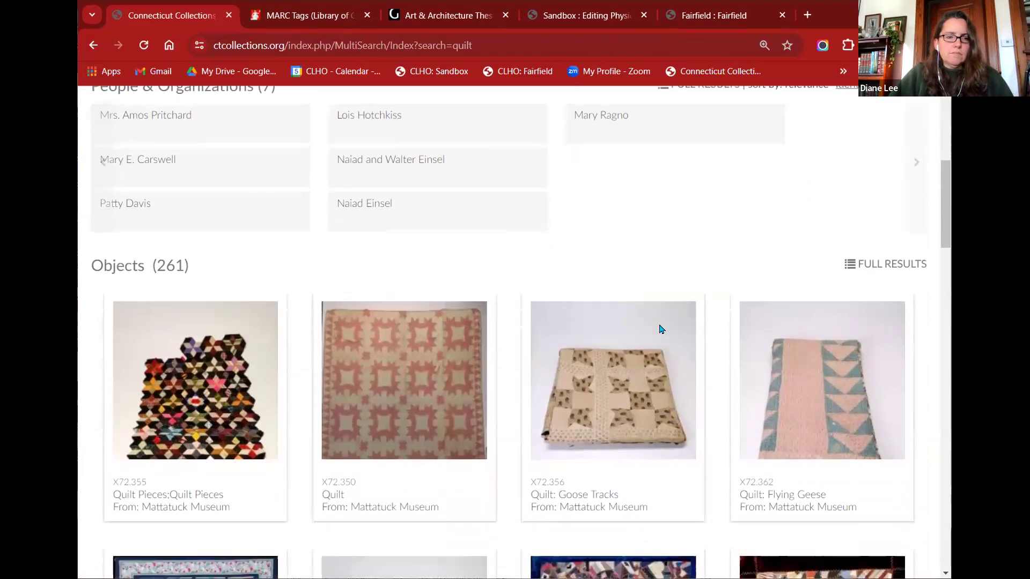
pyautogui.click(884, 271)
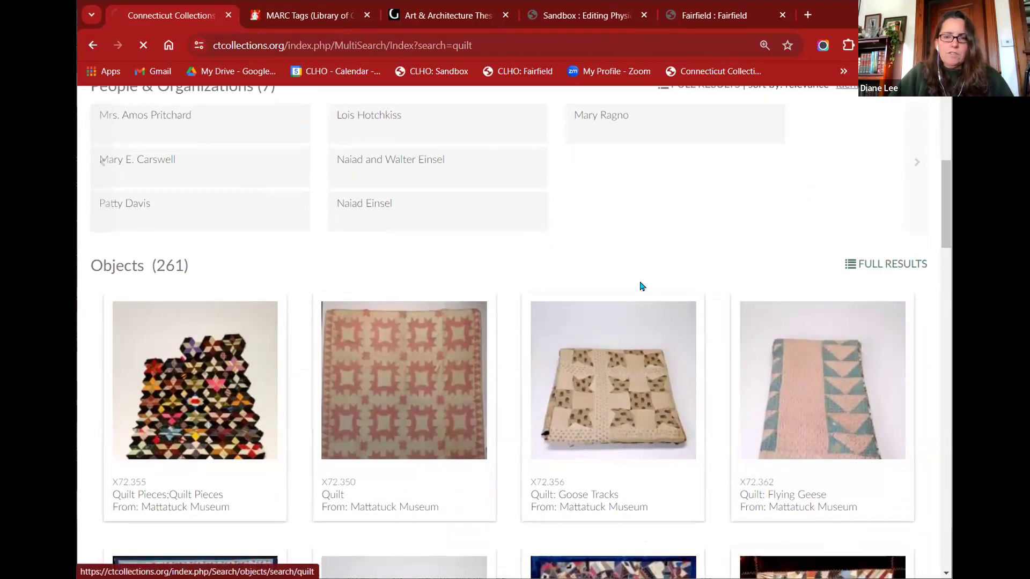
pyautogui.scroll(-2, 816, 265)
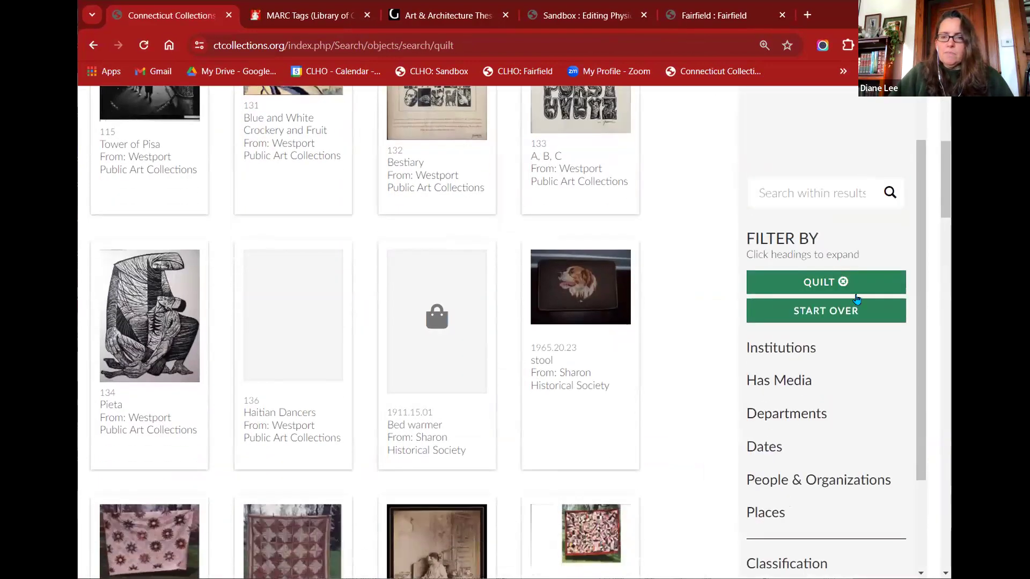
pyautogui.scroll(-2, 855, 370)
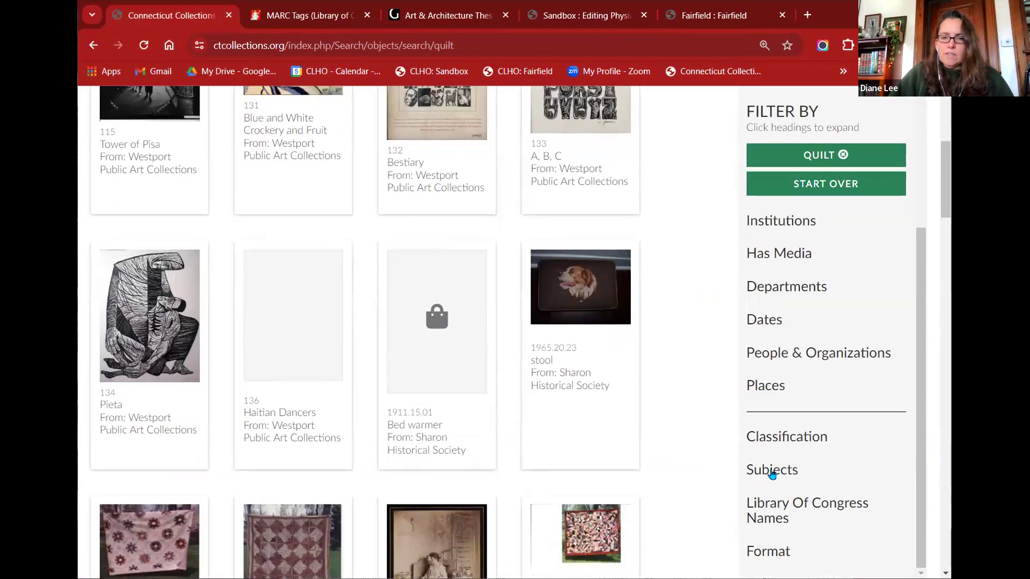
pyautogui.click(771, 471)
pyautogui.scroll(-3, 850, 437)
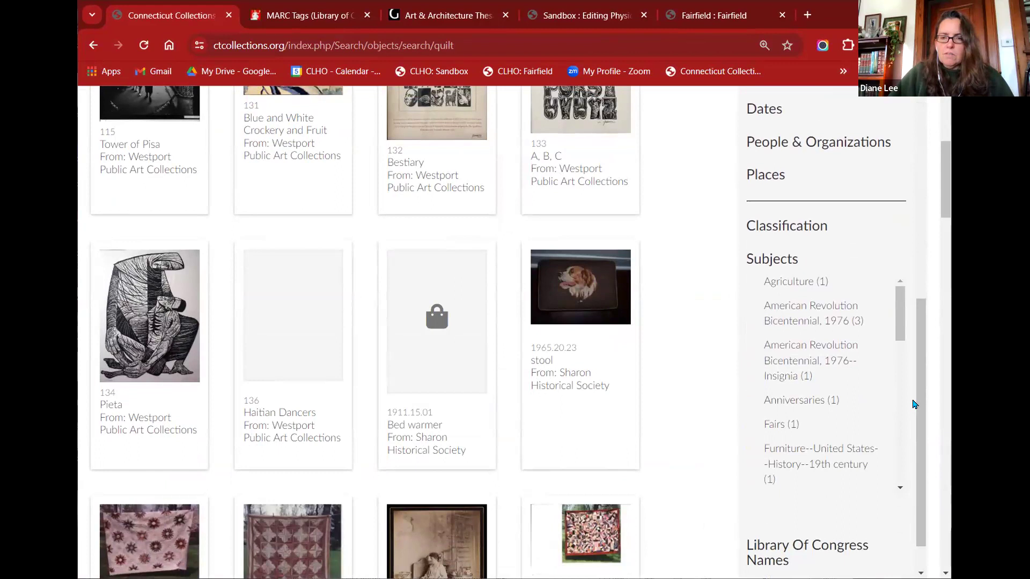
# - Filter the quilt object results by the first of the two Quilting subject headings and review the matching items
pyautogui.scroll(-4, 794, 354)
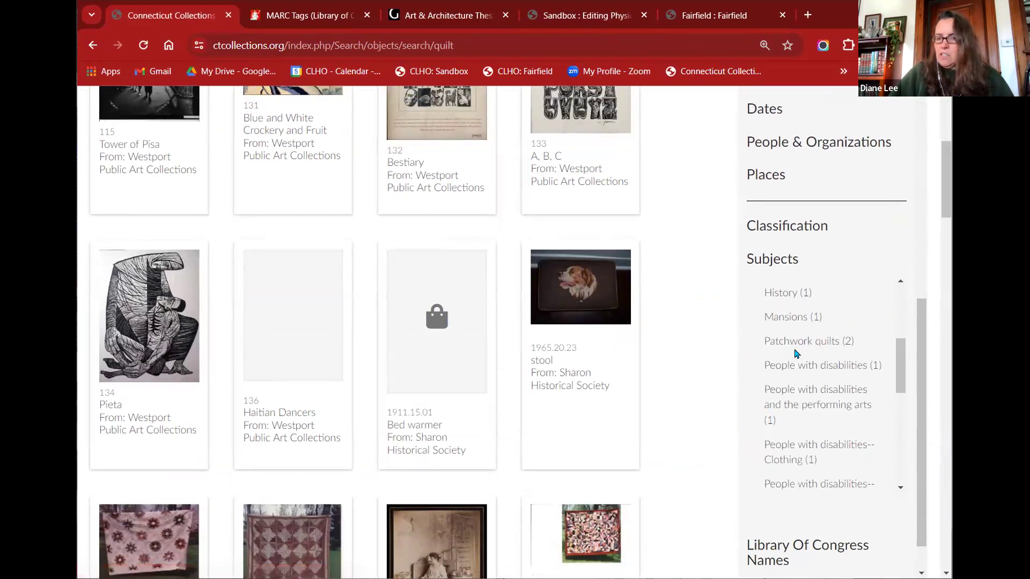
pyautogui.scroll(-2, 797, 354)
pyautogui.scroll(-3, 801, 354)
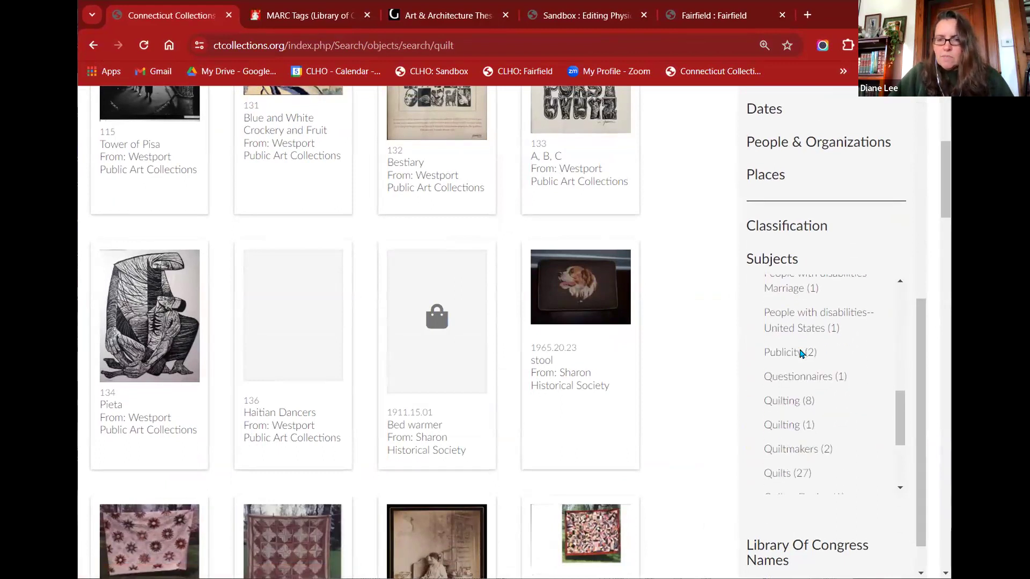
pyautogui.scroll(-2, 834, 365)
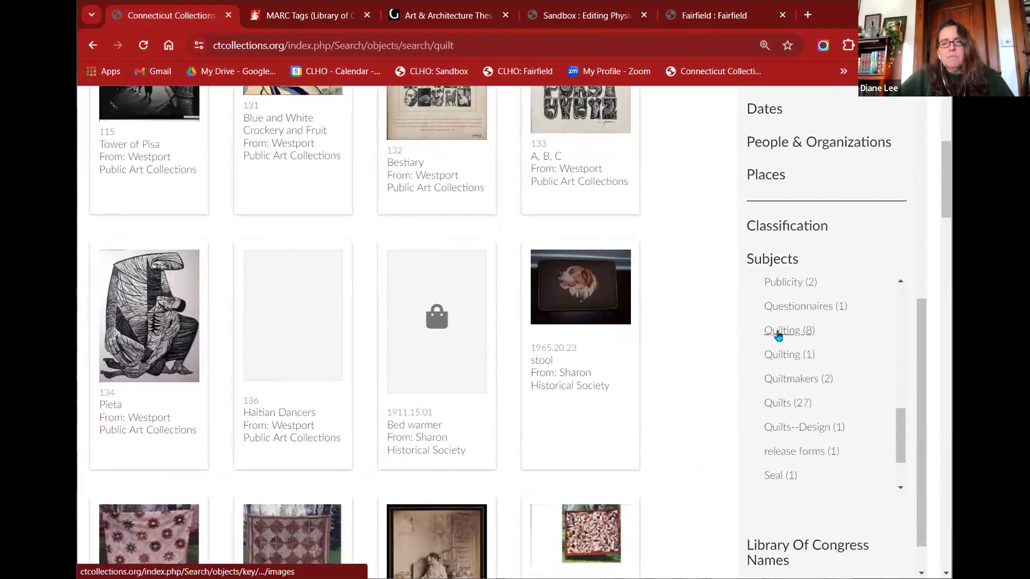
pyautogui.click(779, 332)
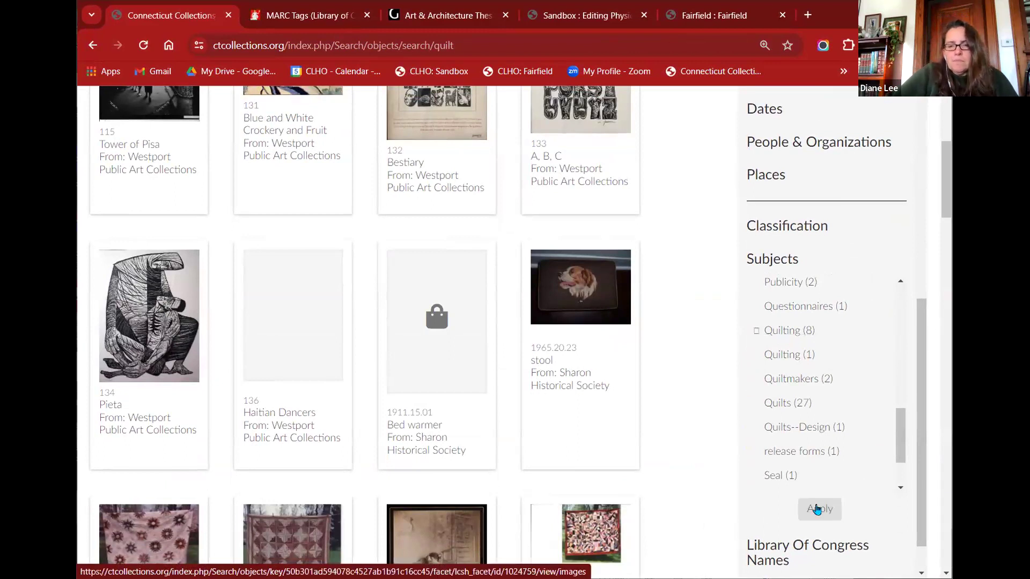
pyautogui.click(818, 509)
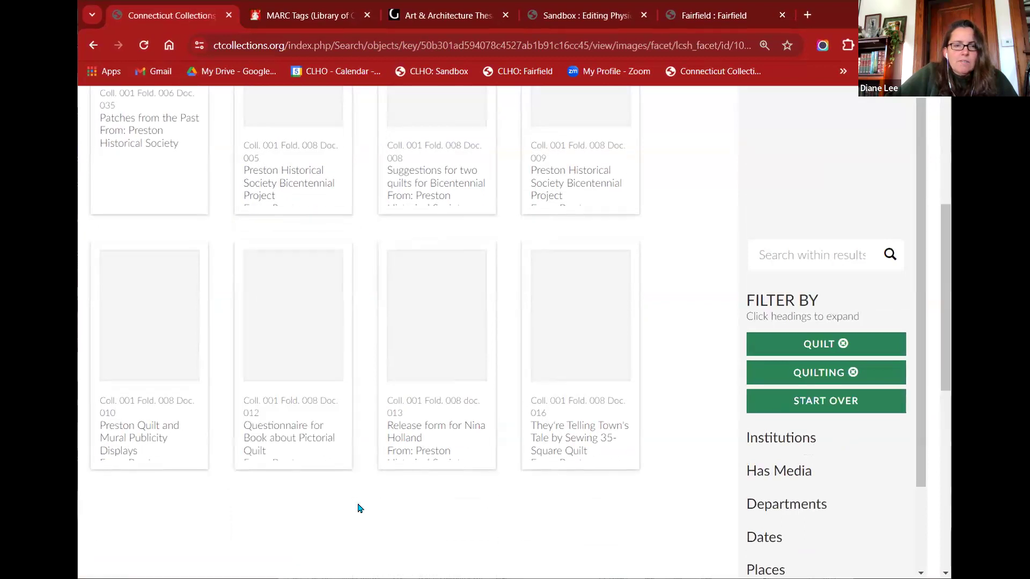
pyautogui.scroll(3, 384, 485)
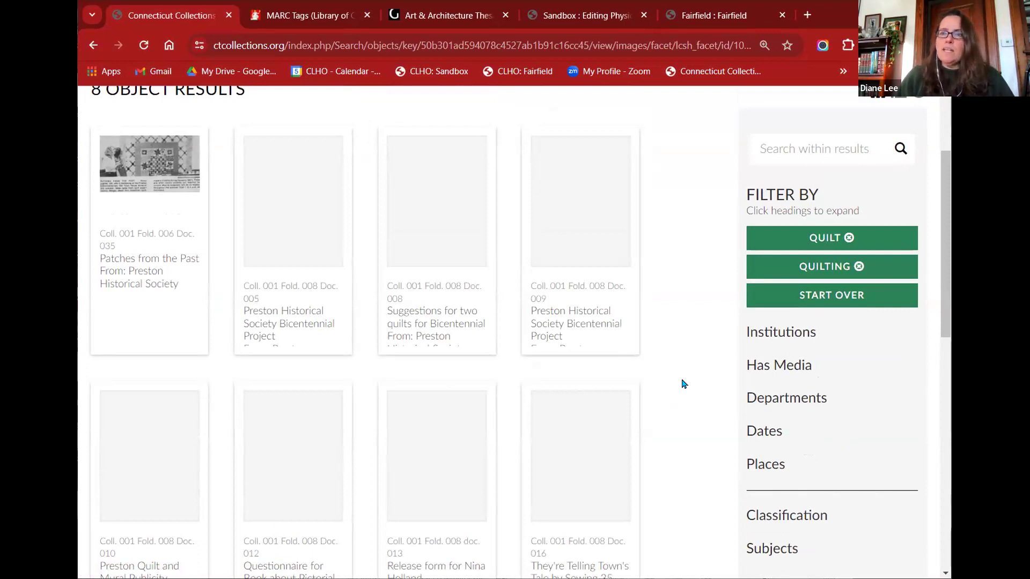
pyautogui.scroll(1, 651, 380)
pyautogui.scroll(1, 663, 384)
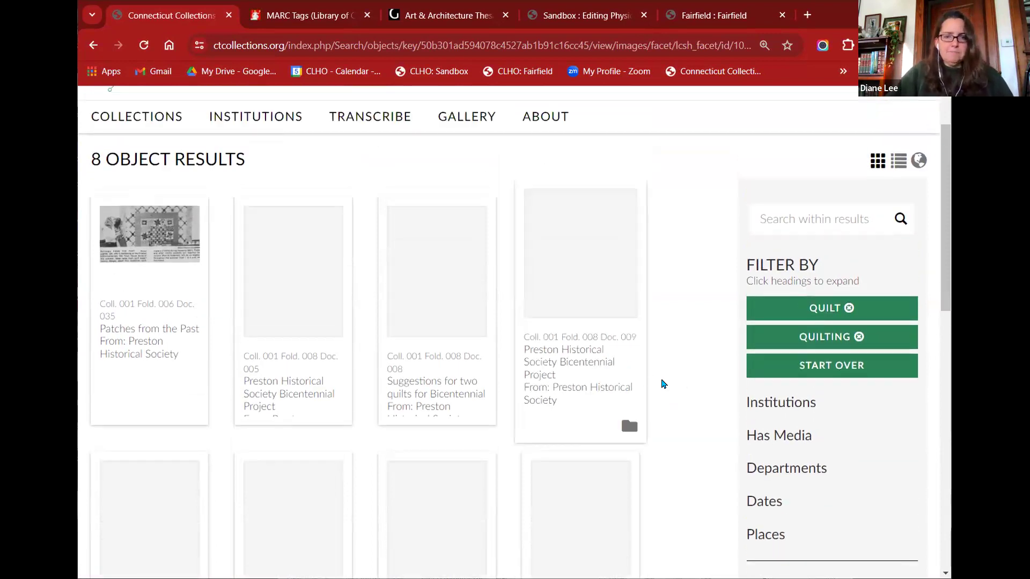
pyautogui.scroll(-3, 683, 384)
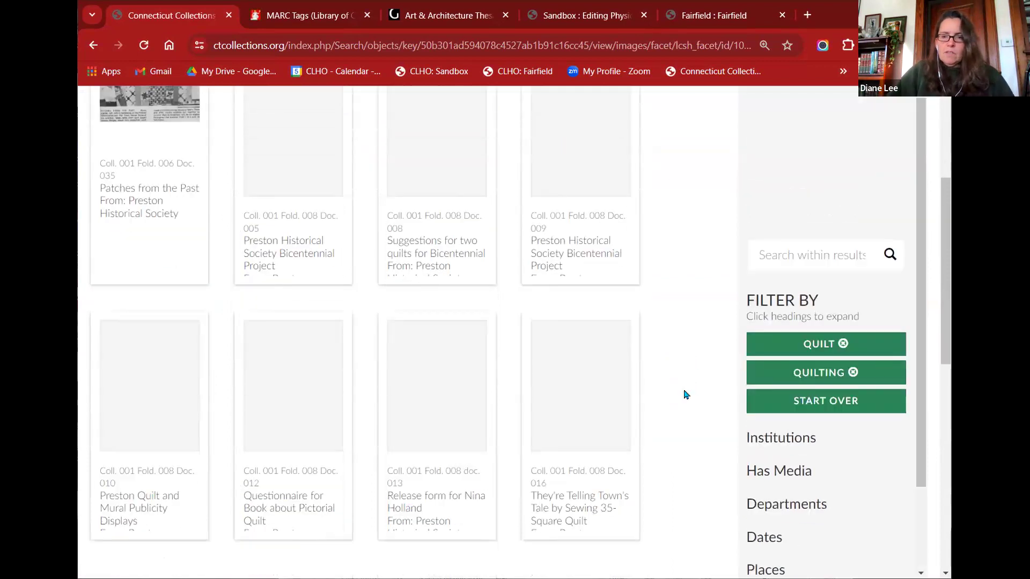
# - Remove the Quilting subject filter and expand the Classification filter for the quilt object results
pyautogui.click(854, 374)
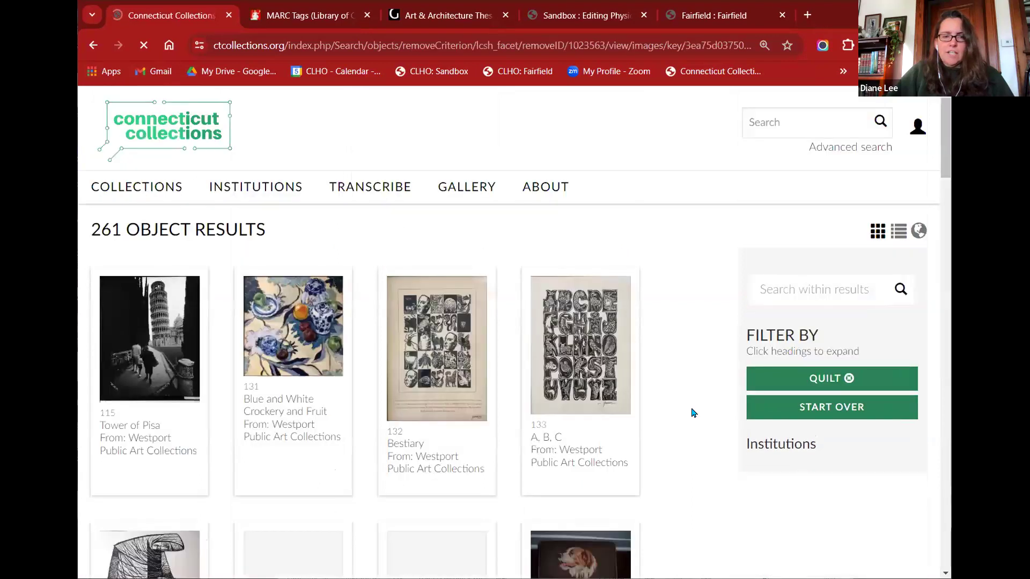
pyautogui.scroll(-5, 692, 411)
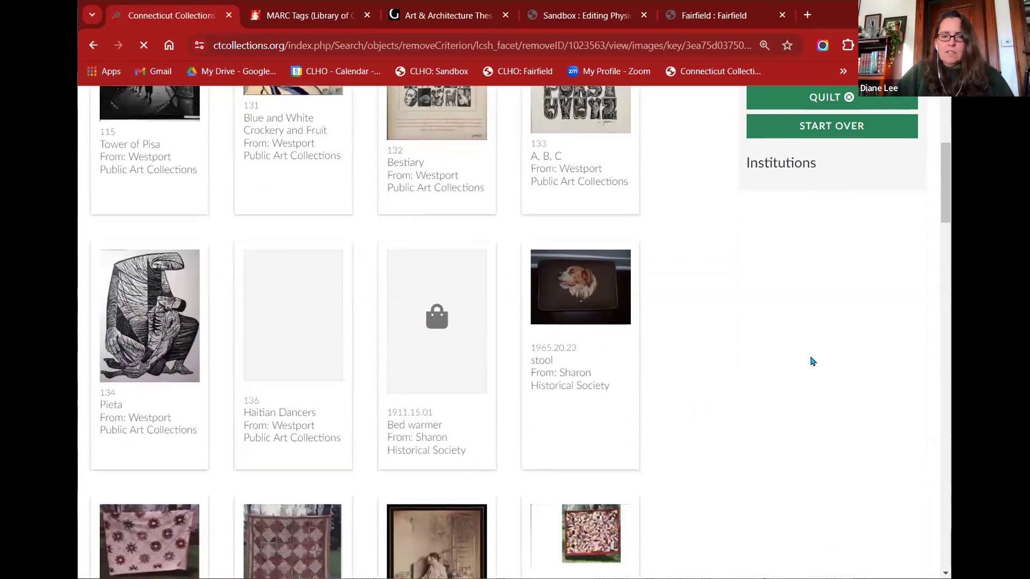
pyautogui.scroll(-6, 810, 359)
pyautogui.scroll(-3, 813, 361)
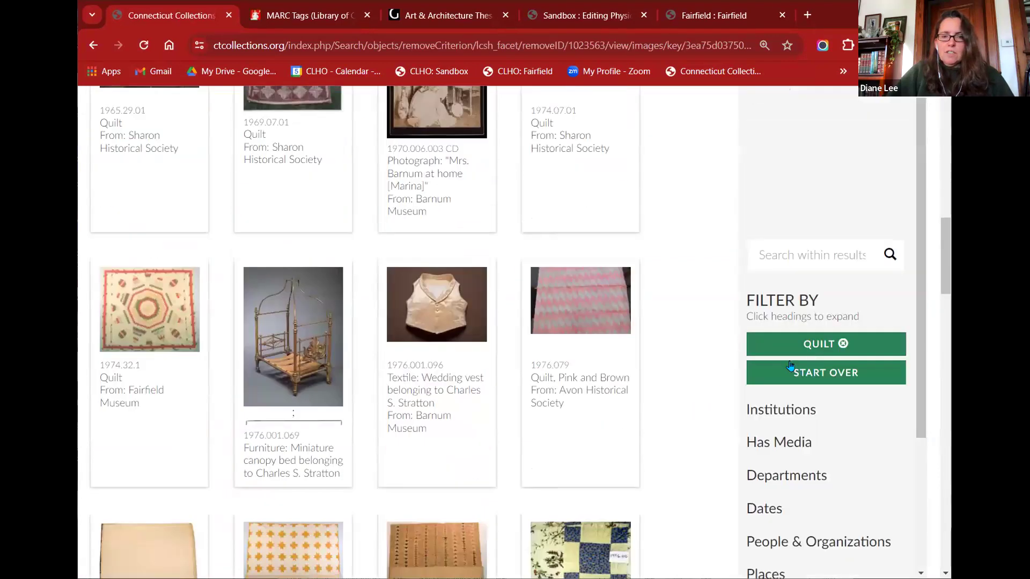
pyautogui.scroll(-5, 794, 451)
pyautogui.scroll(-4, 826, 448)
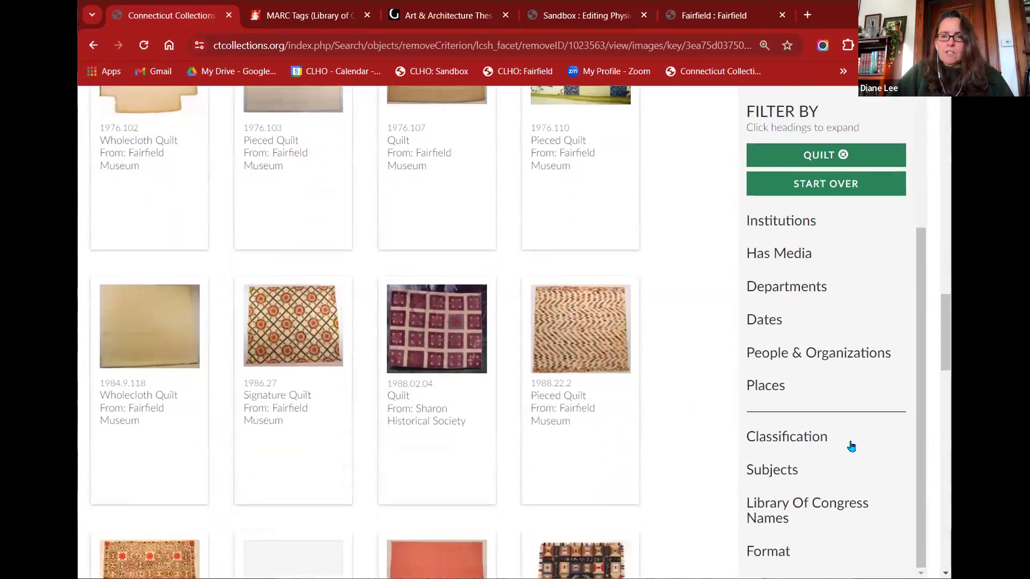
pyautogui.click(807, 435)
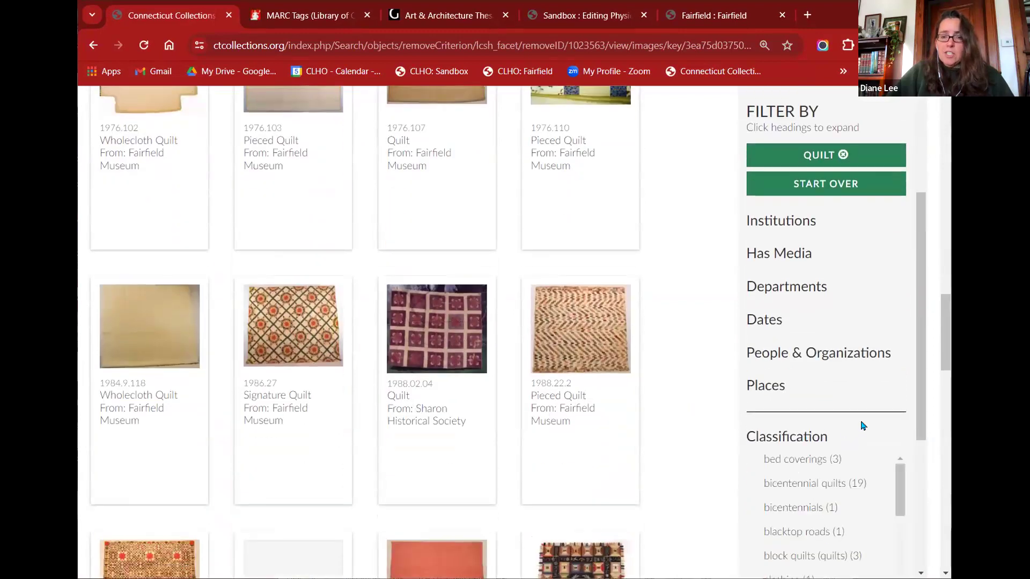
# - Look through the classification terms and filter the quilt object results by the classification term "quilts"
pyautogui.scroll(-1, 880, 422)
pyautogui.scroll(-1, 886, 419)
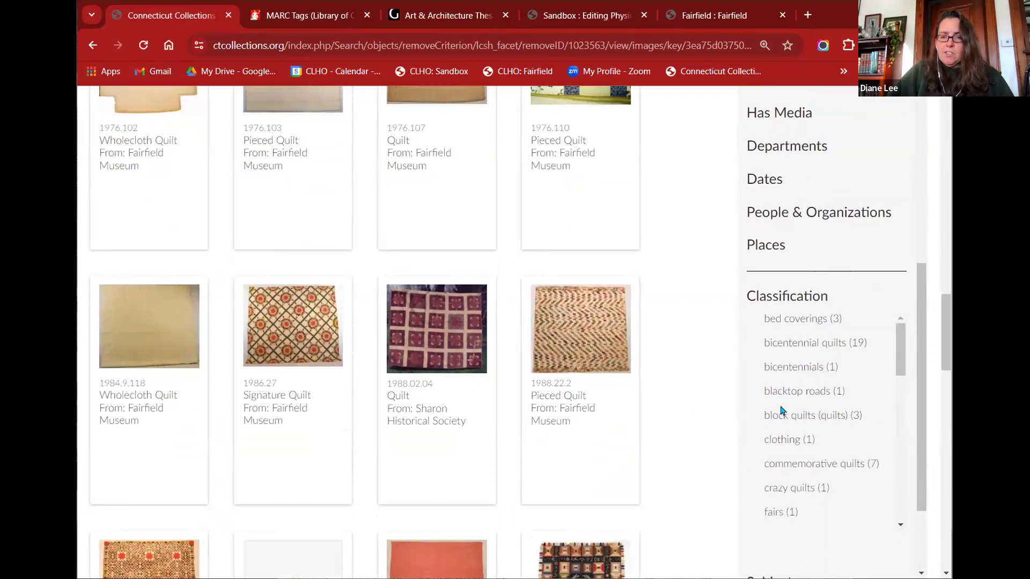
pyautogui.scroll(-1, 832, 437)
pyautogui.scroll(-1, 846, 432)
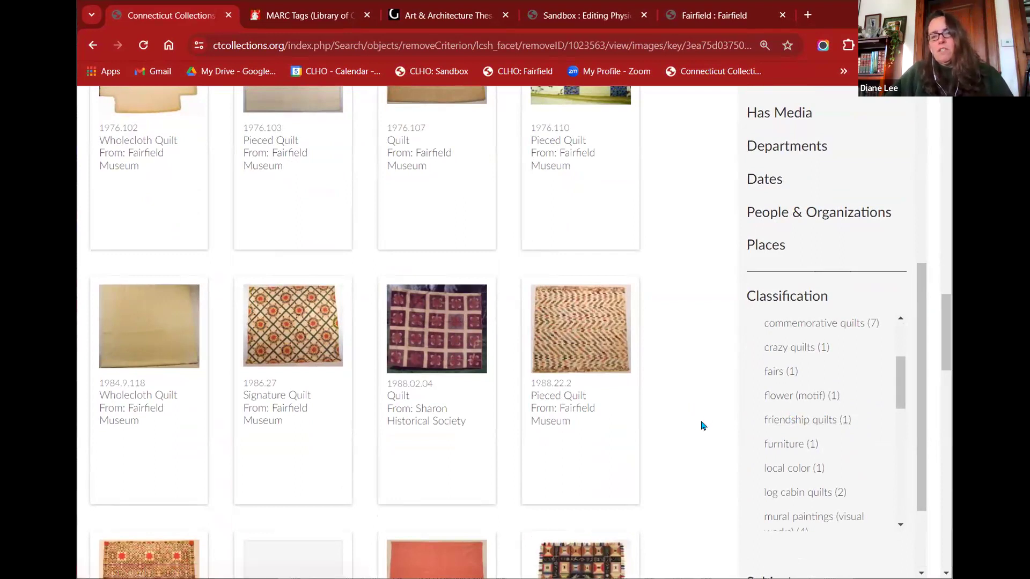
pyautogui.scroll(-2, 836, 411)
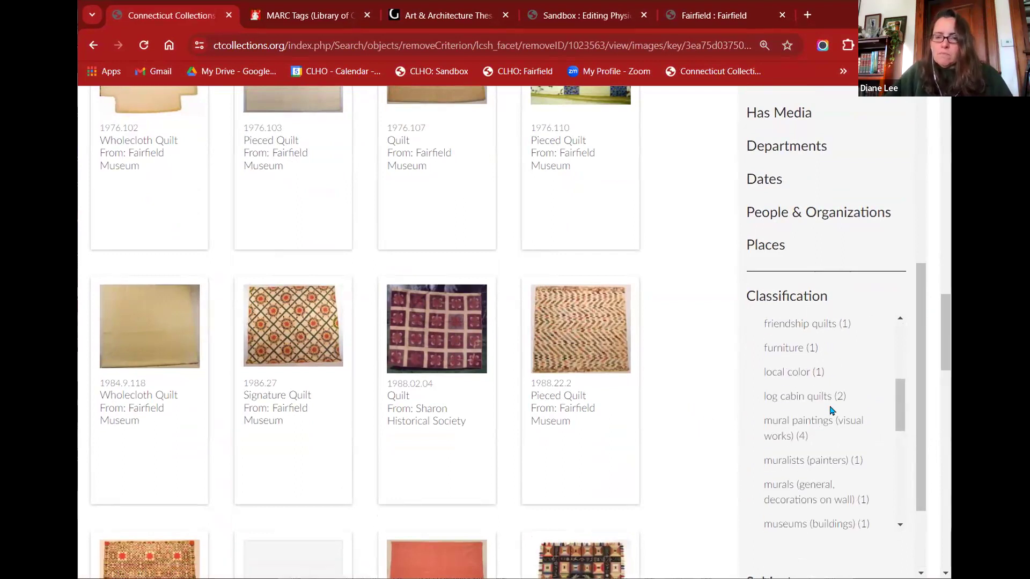
pyautogui.scroll(-3, 830, 411)
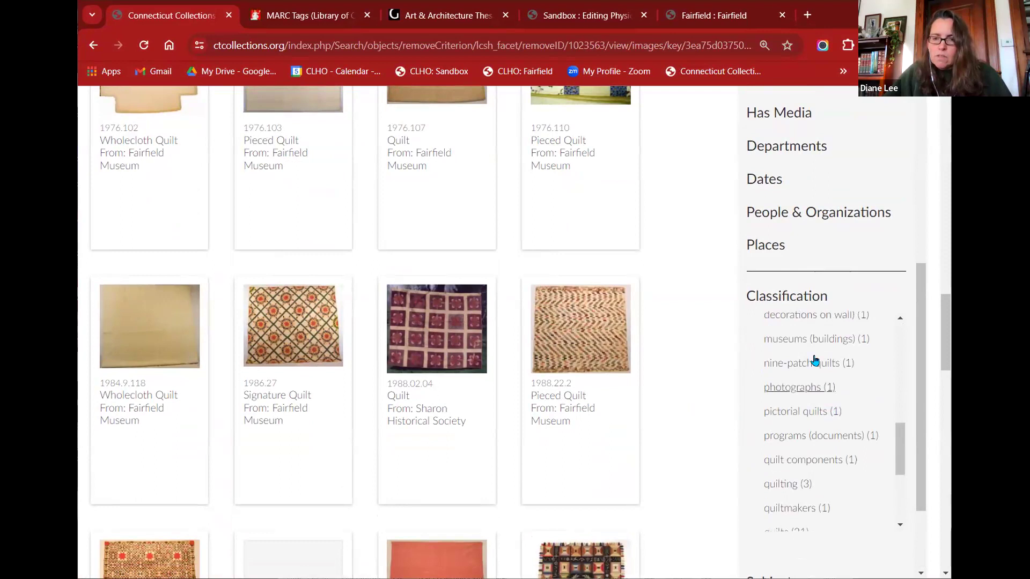
pyautogui.scroll(-3, 816, 361)
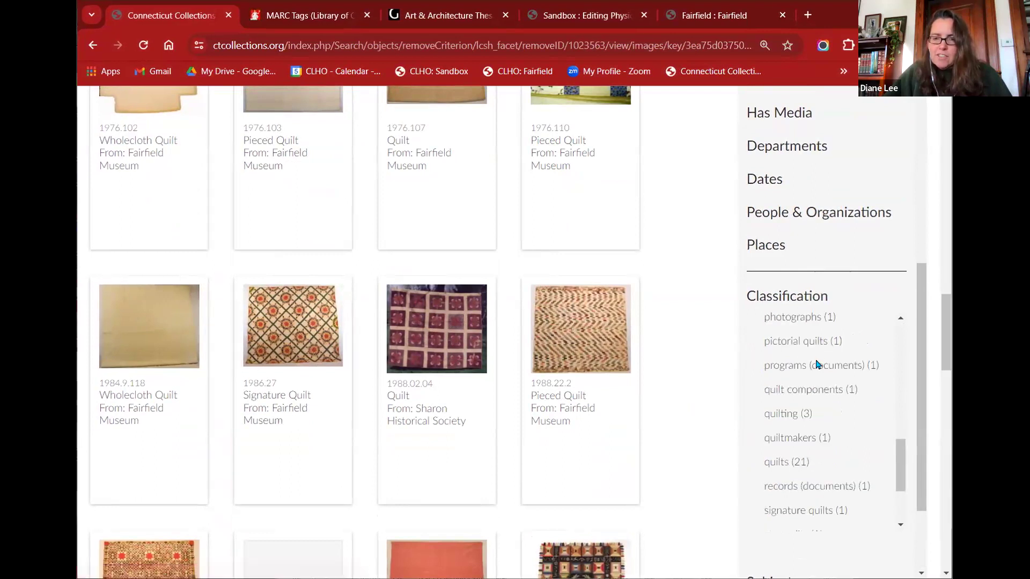
pyautogui.click(784, 463)
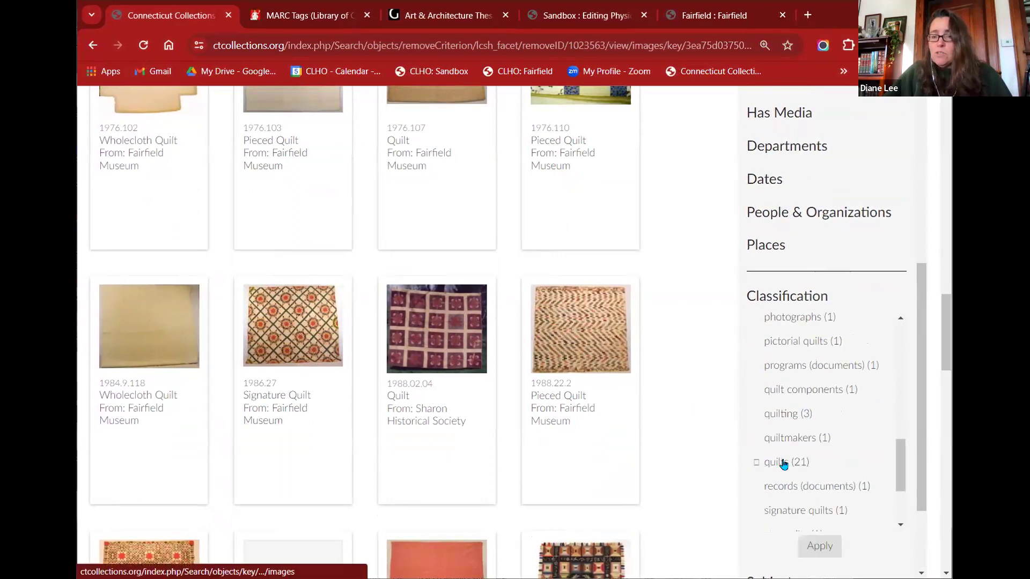
pyautogui.click(819, 547)
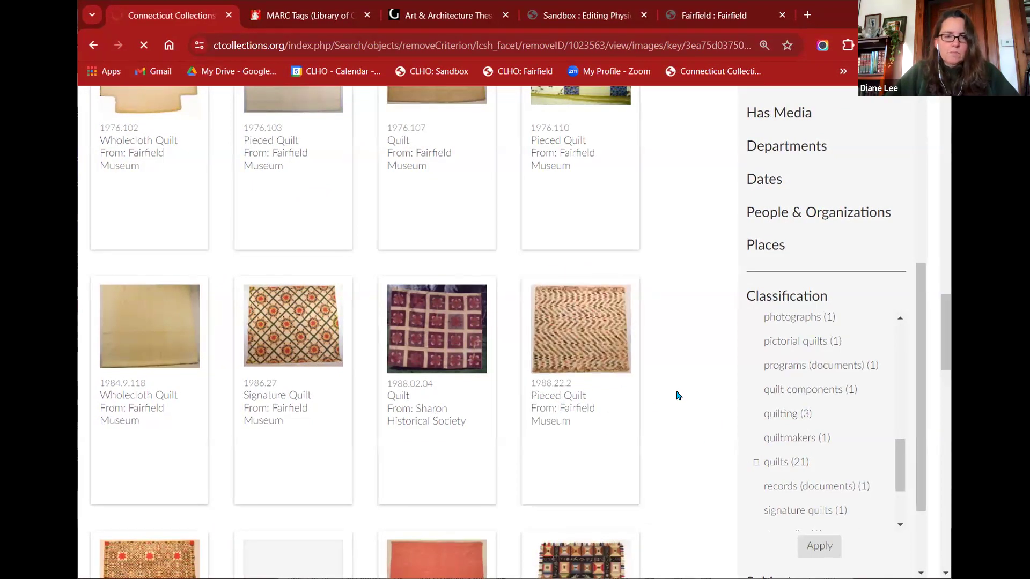
pyautogui.scroll(-5, 677, 395)
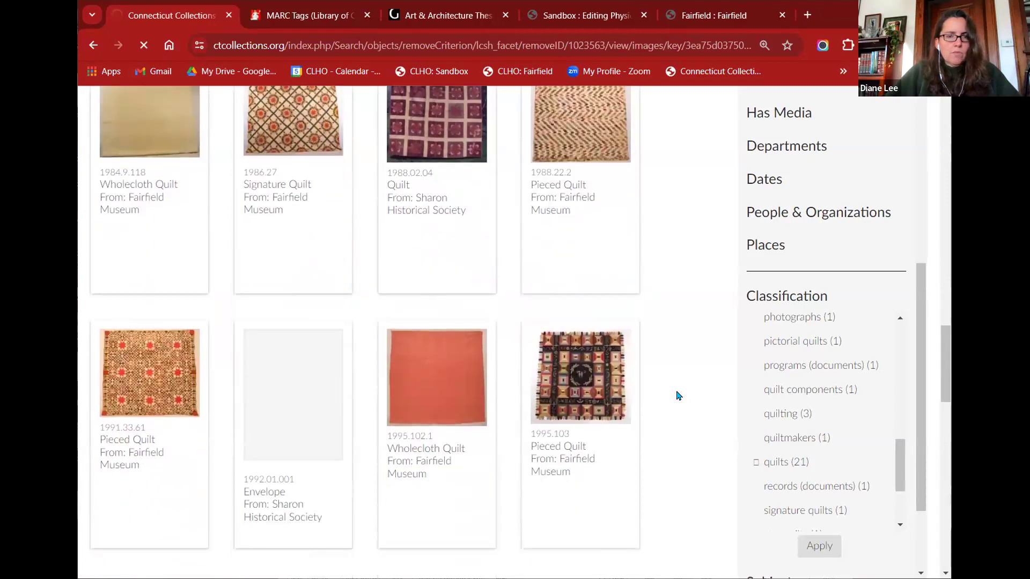
pyautogui.scroll(-4, 677, 396)
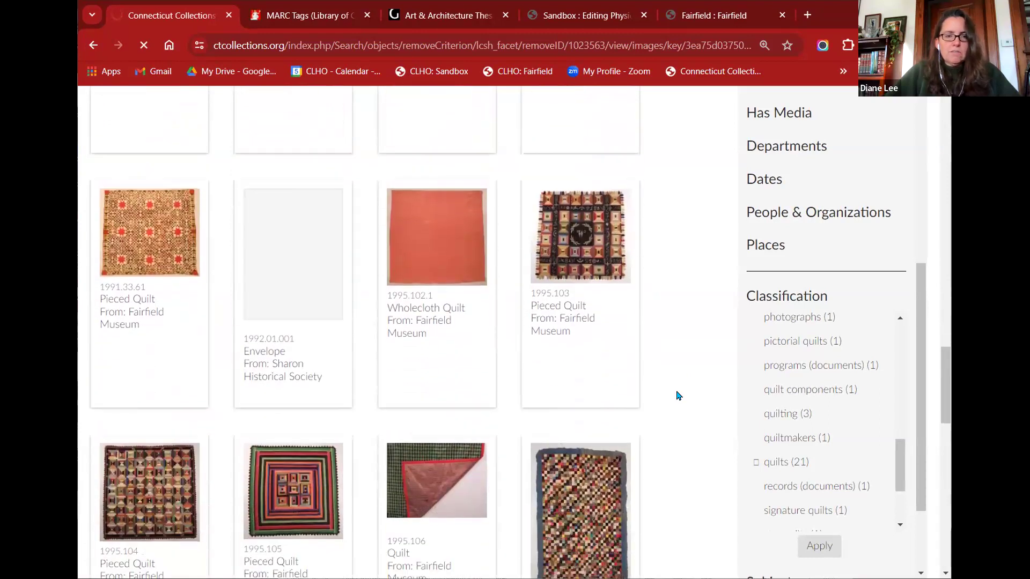
pyautogui.scroll(-1, 677, 396)
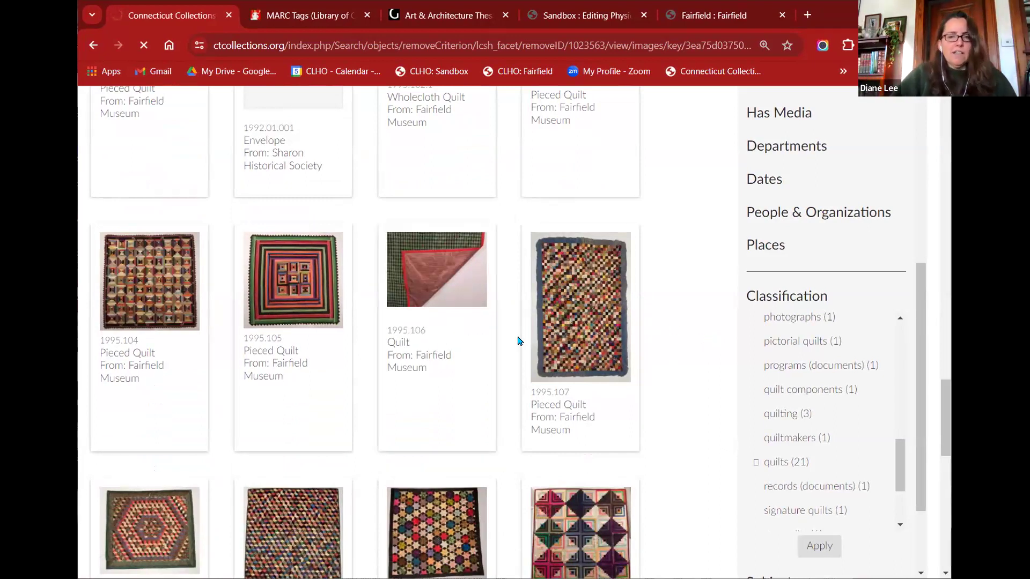
pyautogui.scroll(-3, 520, 341)
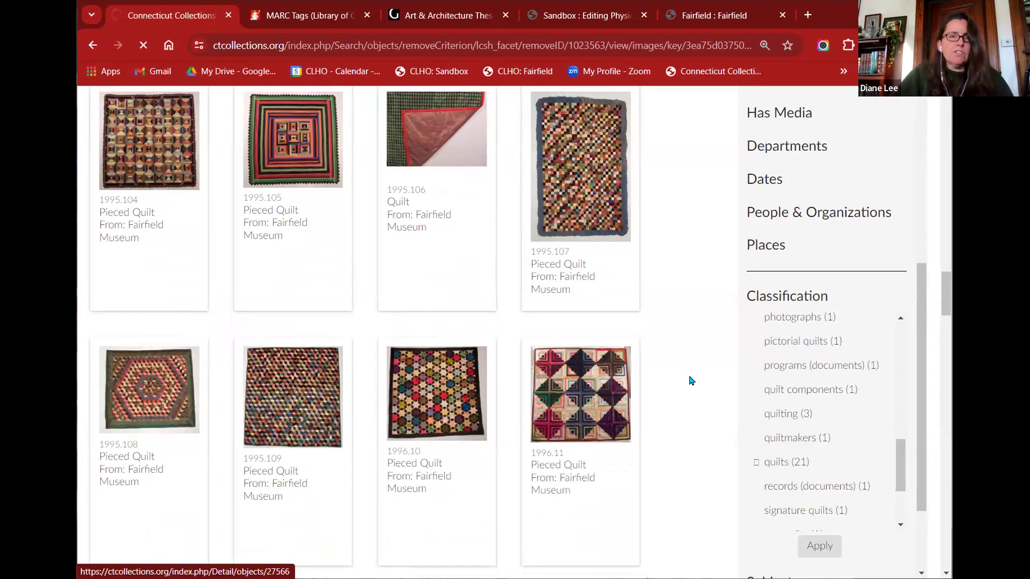
pyautogui.scroll(-2, 694, 378)
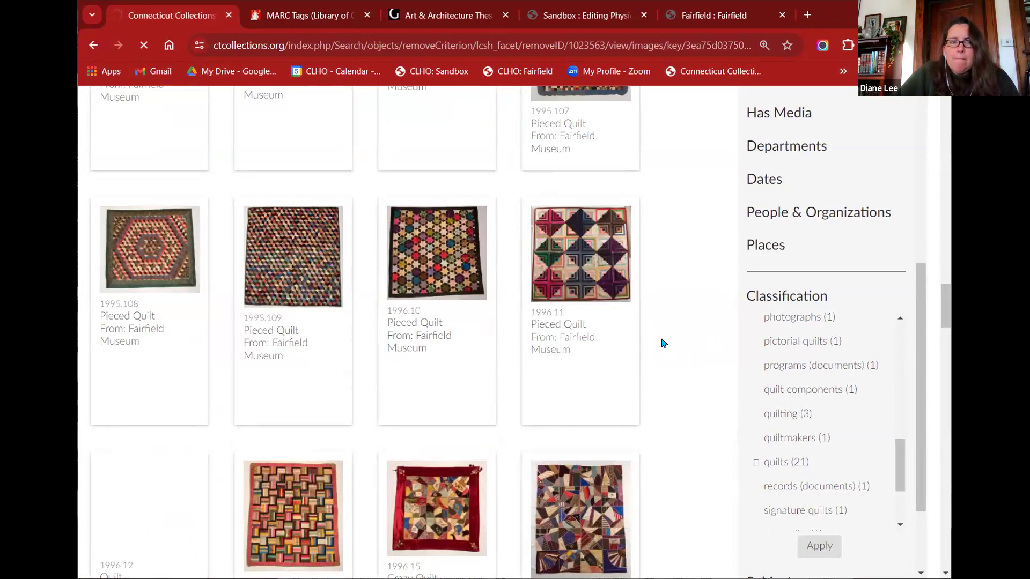
pyautogui.scroll(-3, 461, 345)
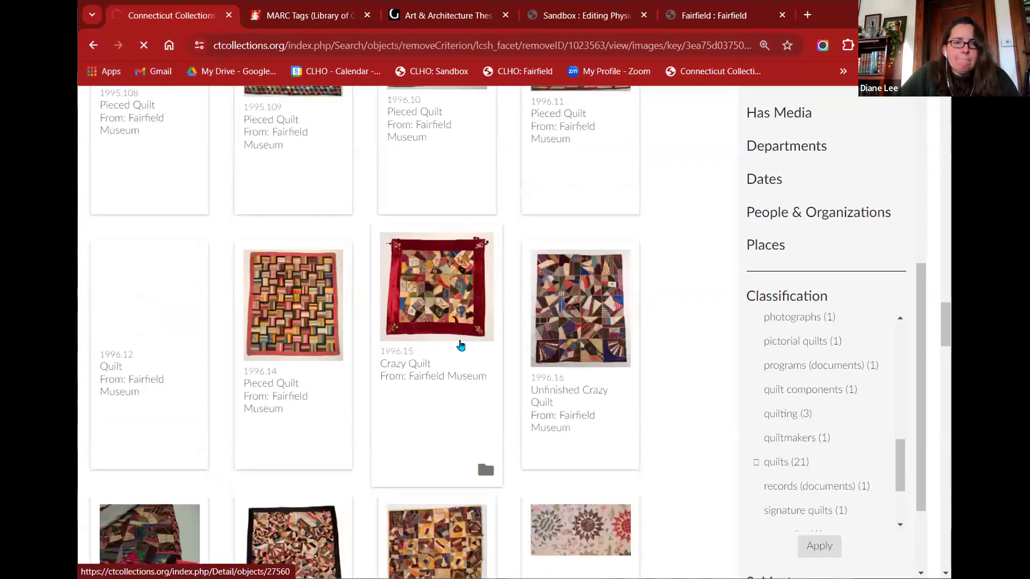
pyautogui.scroll(-2, 628, 314)
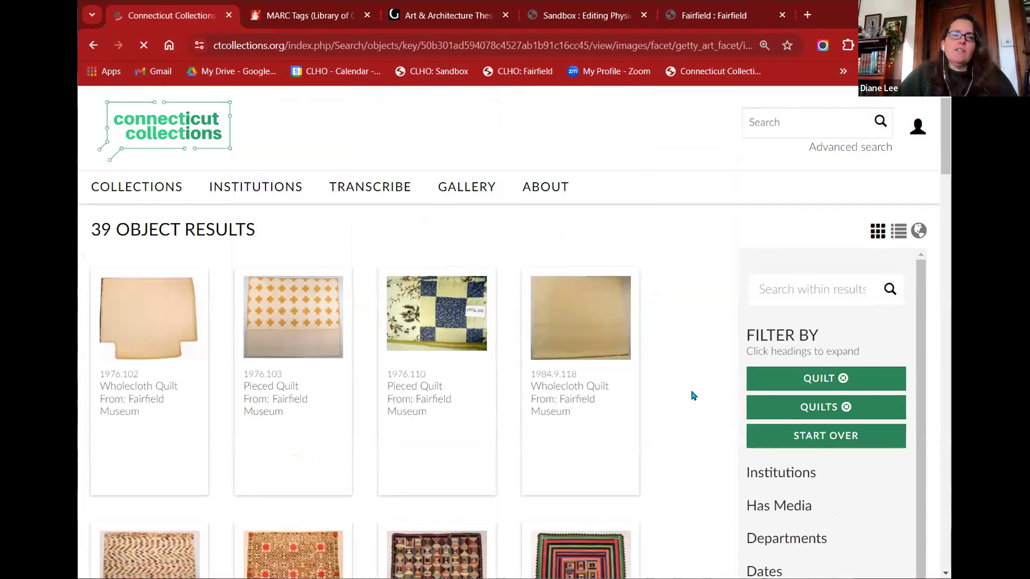
# - Review the objects classified as quilts and open the Madison Historical Society record "Quilt - Bicentennial quilt for town of Madison"
pyautogui.scroll(-4, 537, 386)
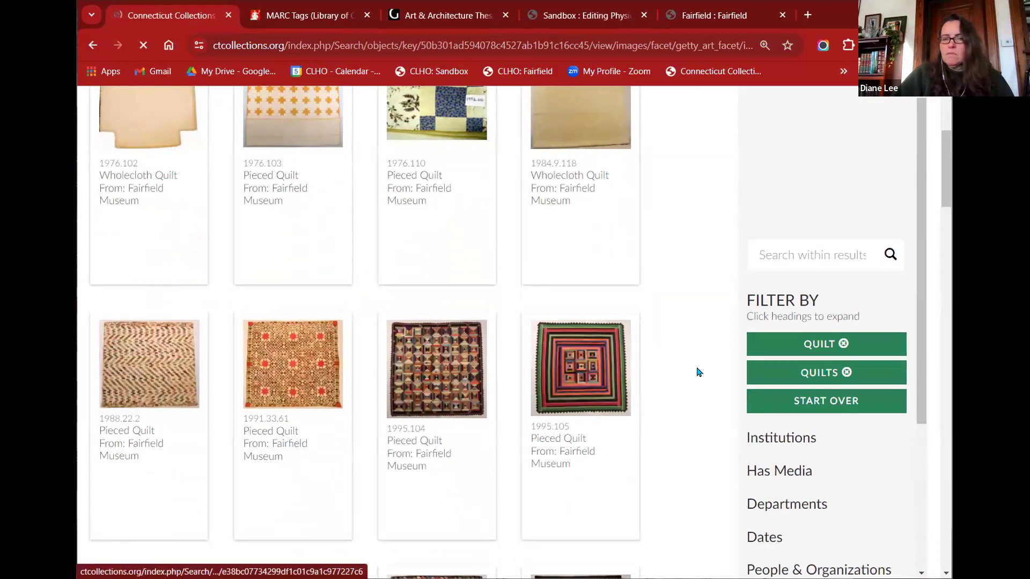
pyautogui.scroll(-1, 698, 371)
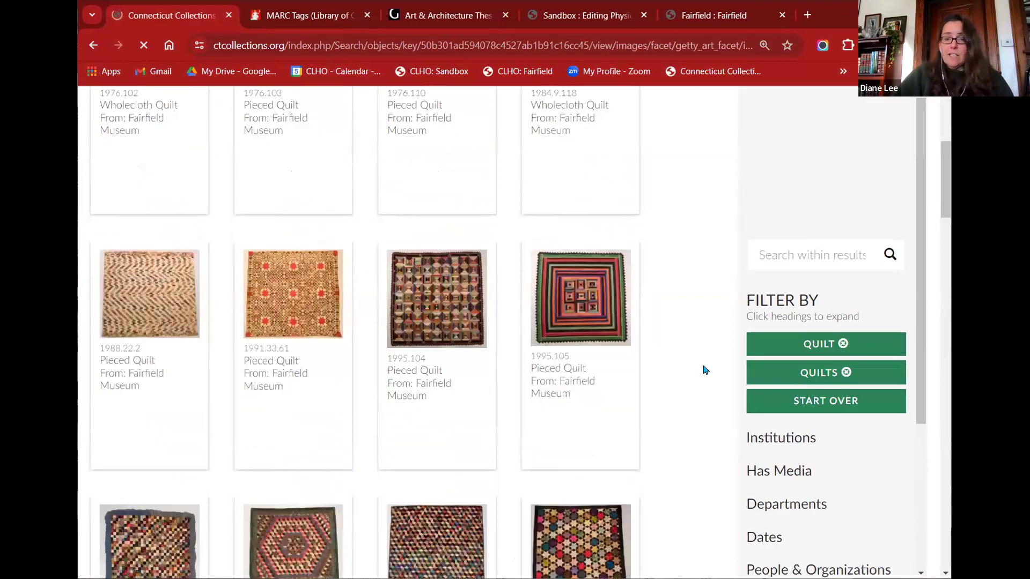
pyautogui.scroll(-3, 679, 368)
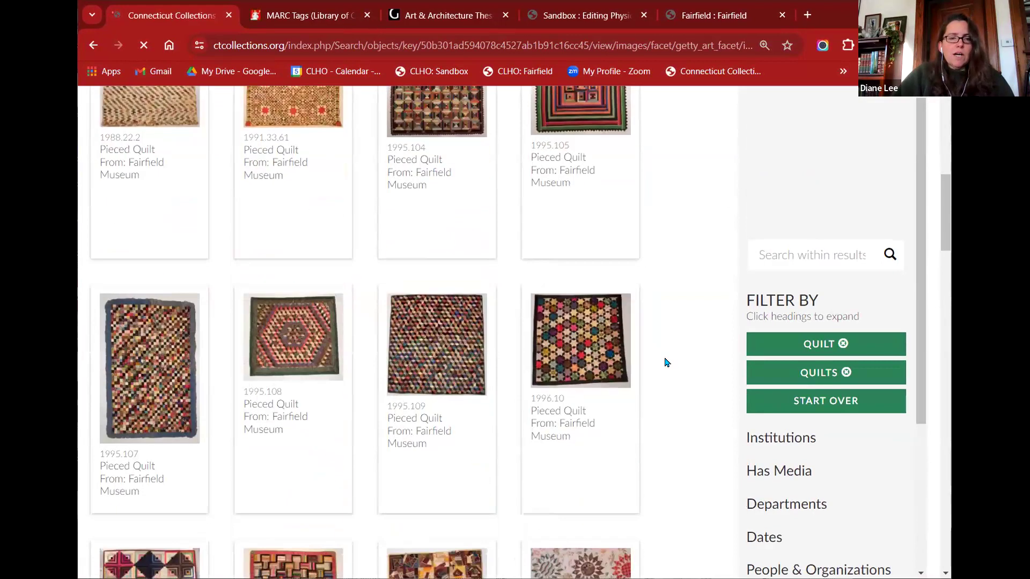
pyautogui.scroll(-5, 338, 283)
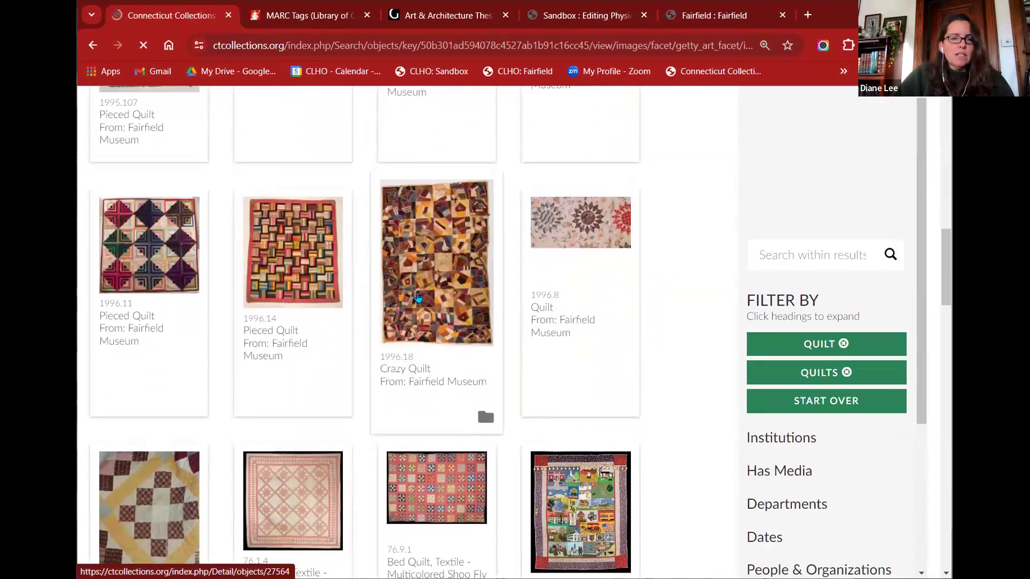
pyautogui.scroll(-3, 418, 297)
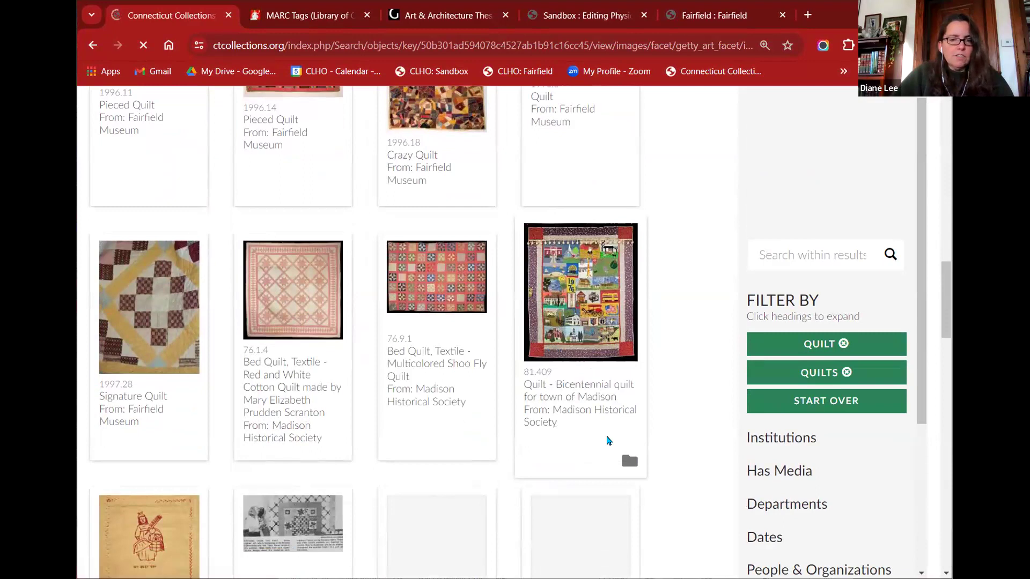
pyautogui.scroll(-1, 609, 441)
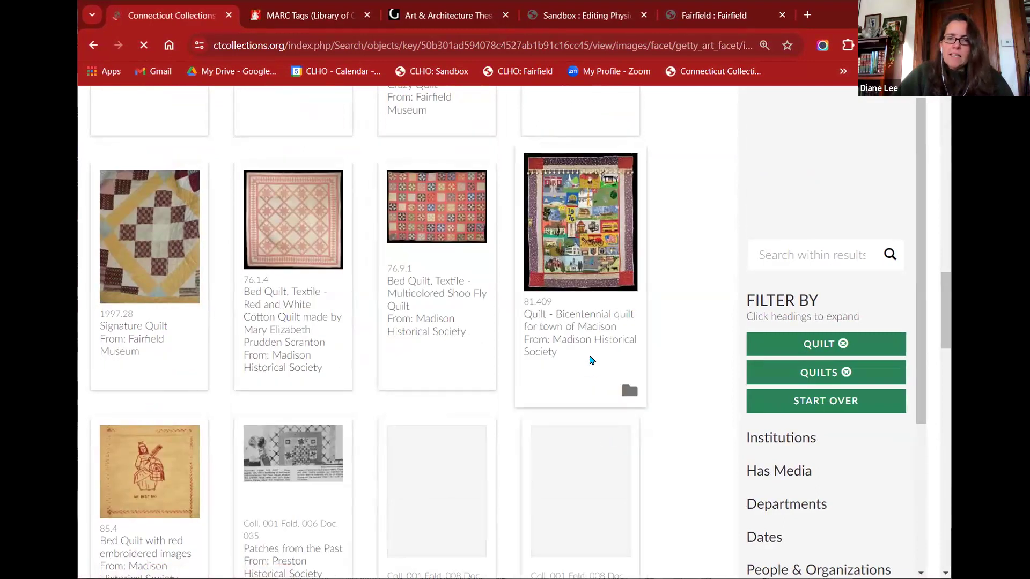
pyautogui.scroll(-1, 591, 360)
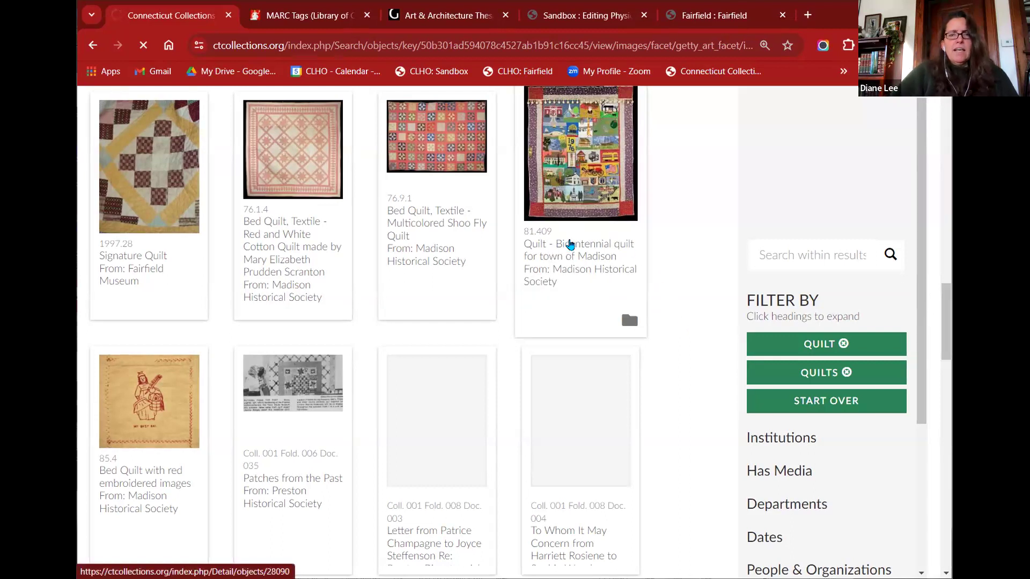
pyautogui.click(570, 244)
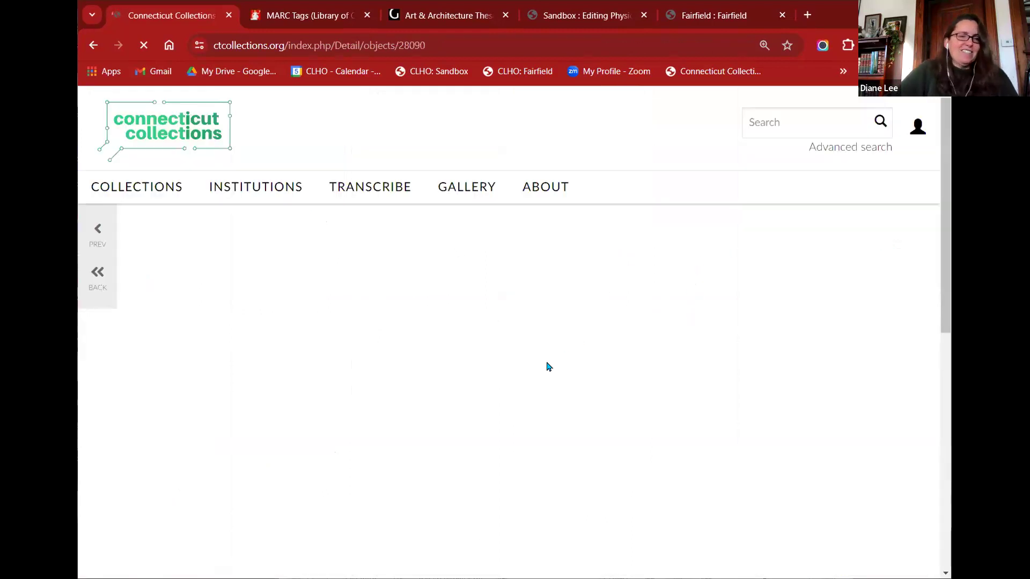
# - Review the Madison bicentennial quilt record's description, classifications, subjects and image thumbnails
pyautogui.scroll(-7, 548, 367)
pyautogui.scroll(7, 549, 367)
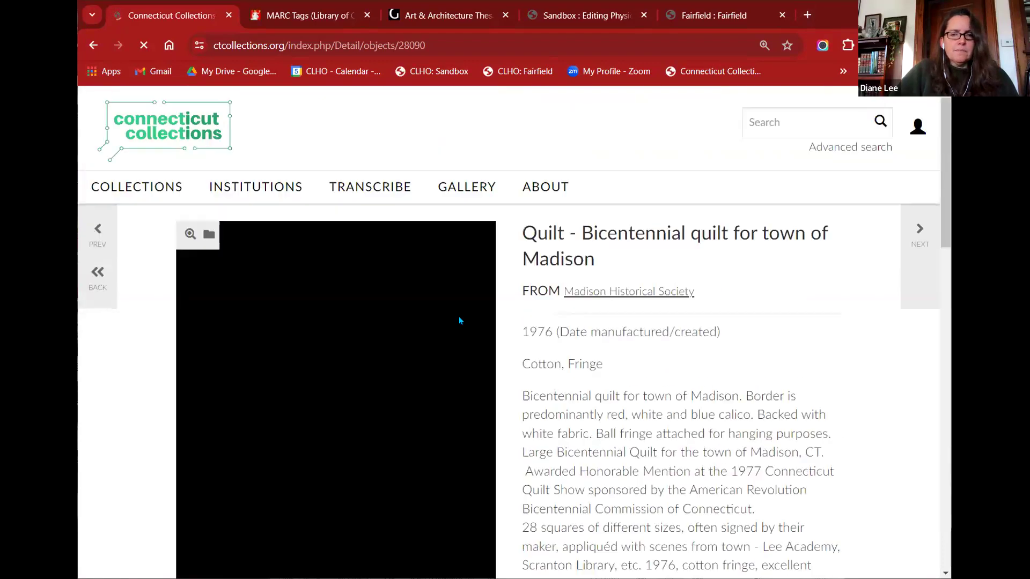
pyautogui.scroll(-1, 458, 321)
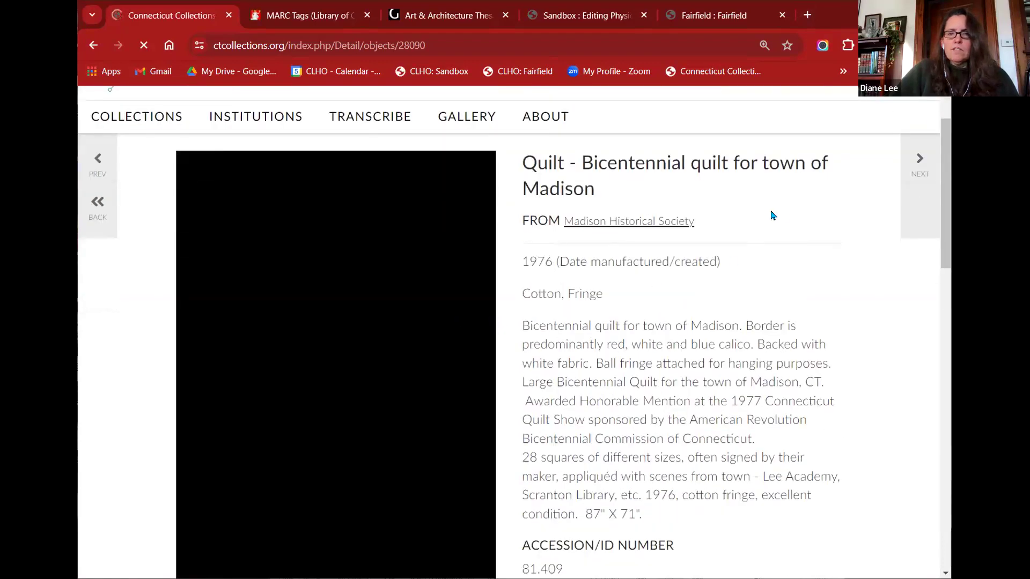
pyautogui.scroll(-3, 808, 205)
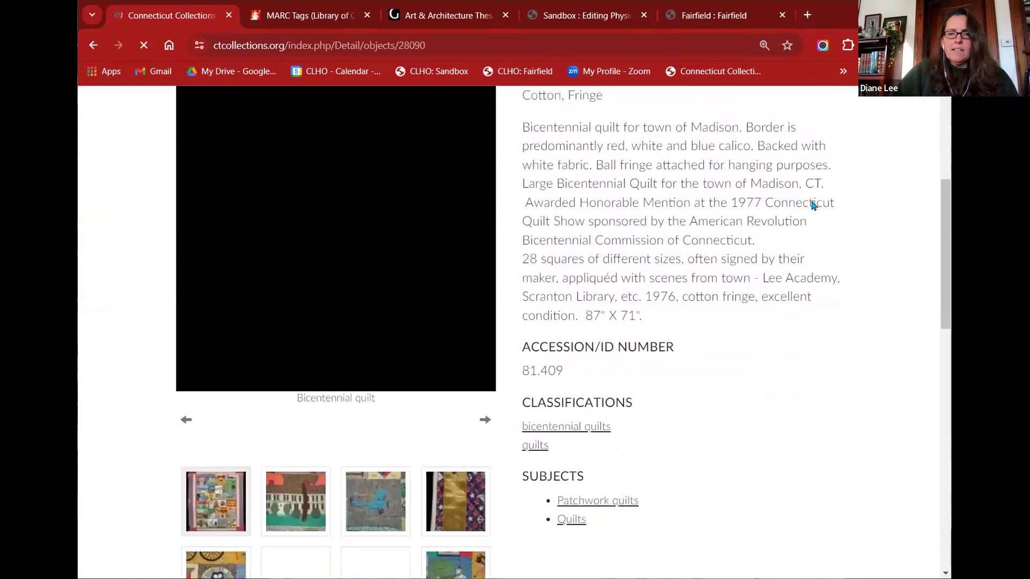
pyautogui.scroll(-3, 749, 244)
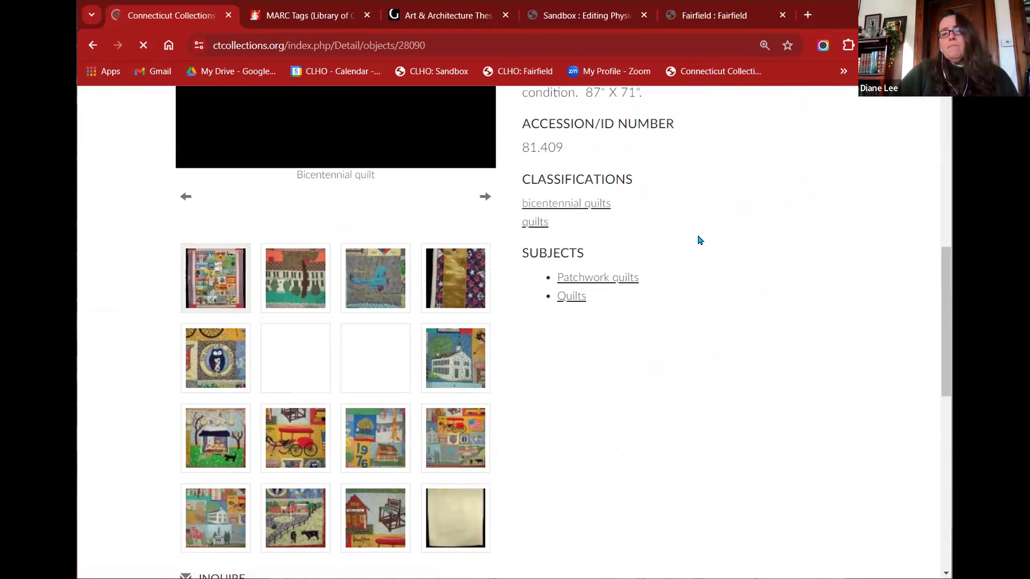
pyautogui.scroll(1, 700, 240)
pyautogui.scroll(1, 700, 240)
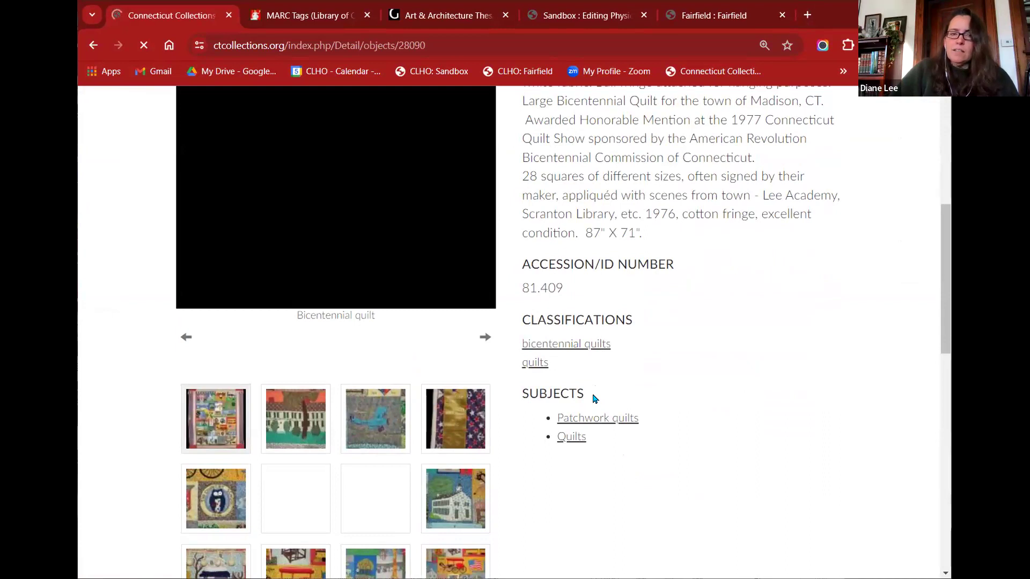
pyautogui.scroll(-3, 391, 343)
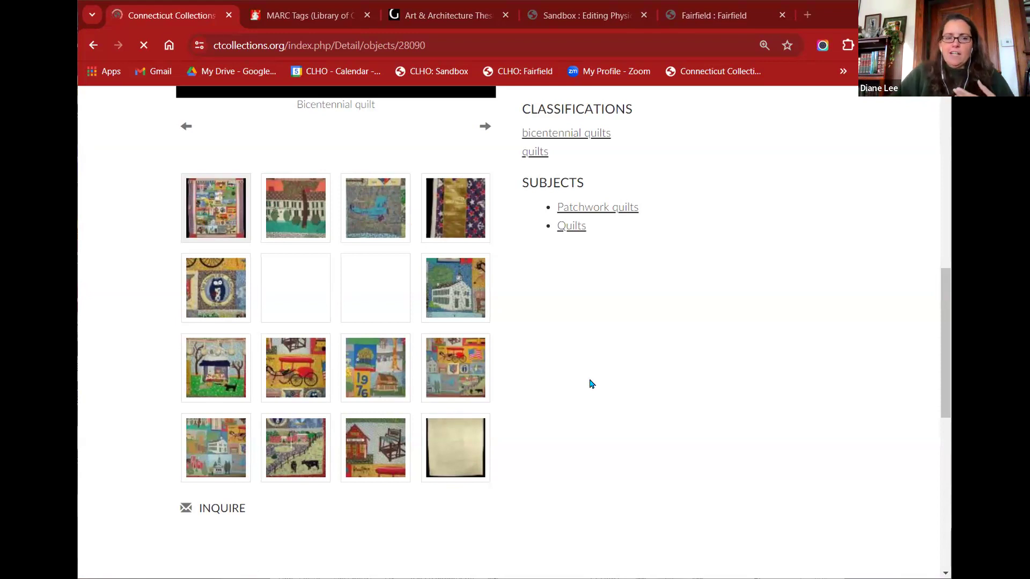
# - Display the "Bicentennial quilt motif 4" image in the quilt record and look over the record with its other detail images
pyautogui.click(304, 452)
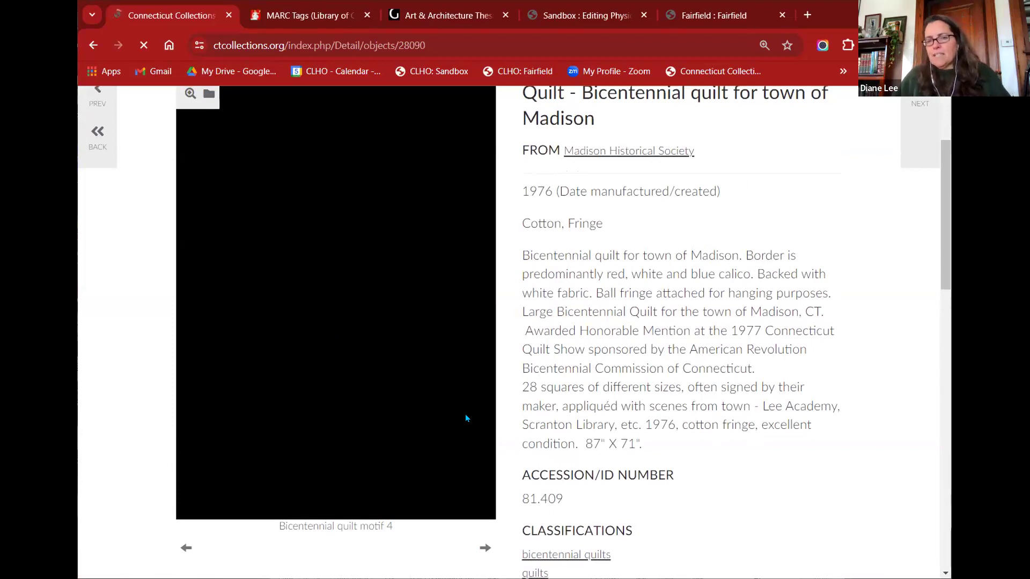
pyautogui.scroll(1, 465, 414)
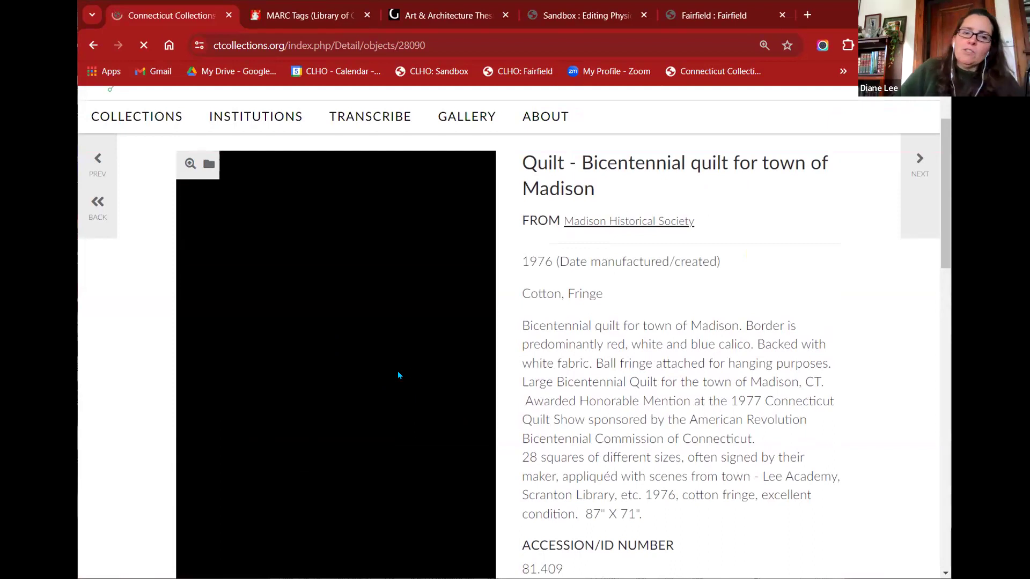
pyautogui.scroll(-1, 401, 376)
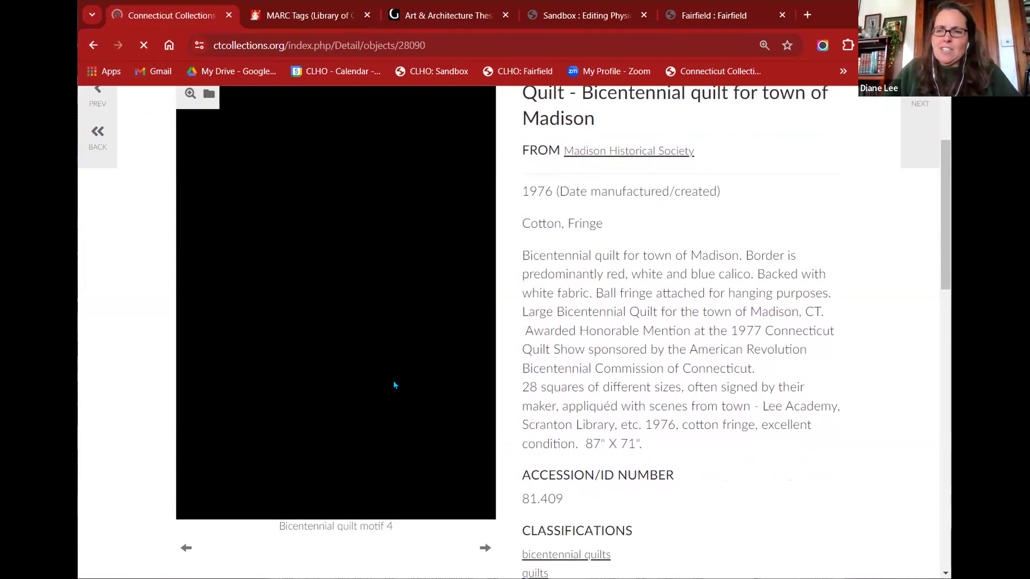
pyautogui.scroll(-5, 394, 385)
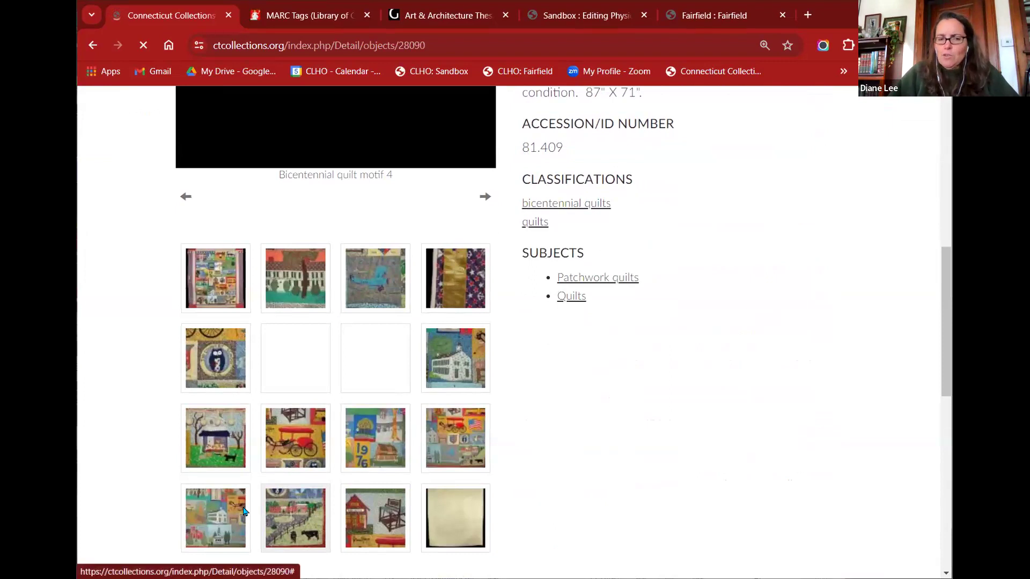
pyautogui.scroll(-1, 294, 512)
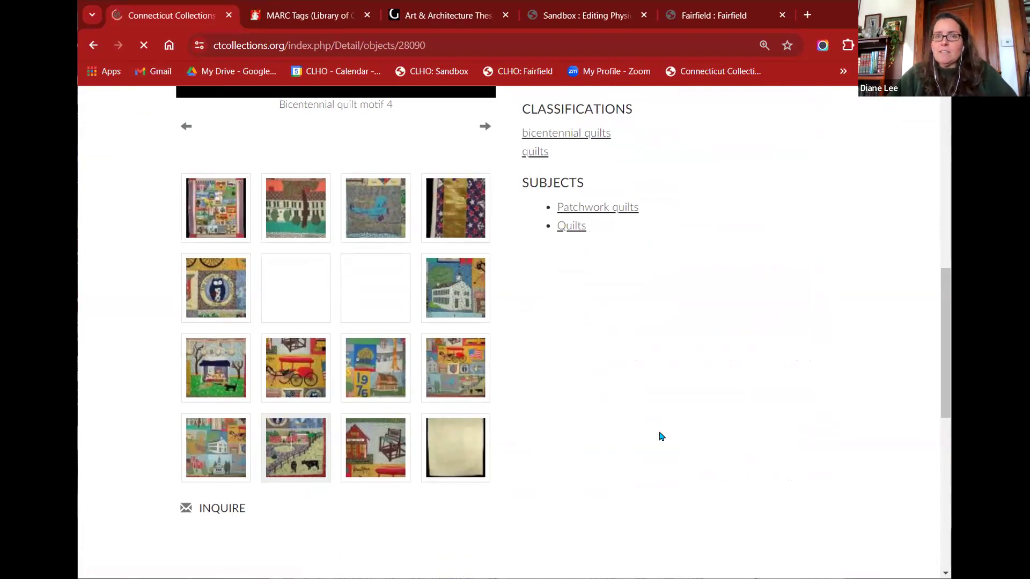
pyautogui.scroll(8, 661, 436)
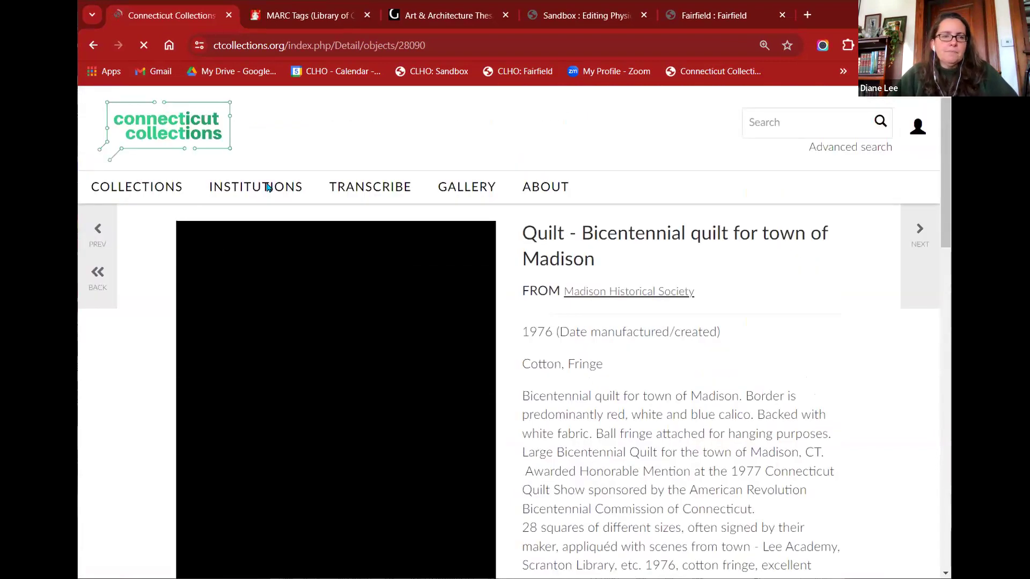
# - Search Connecticut Collections for "dog" and open the full list of object results
pyautogui.click(460, 126)
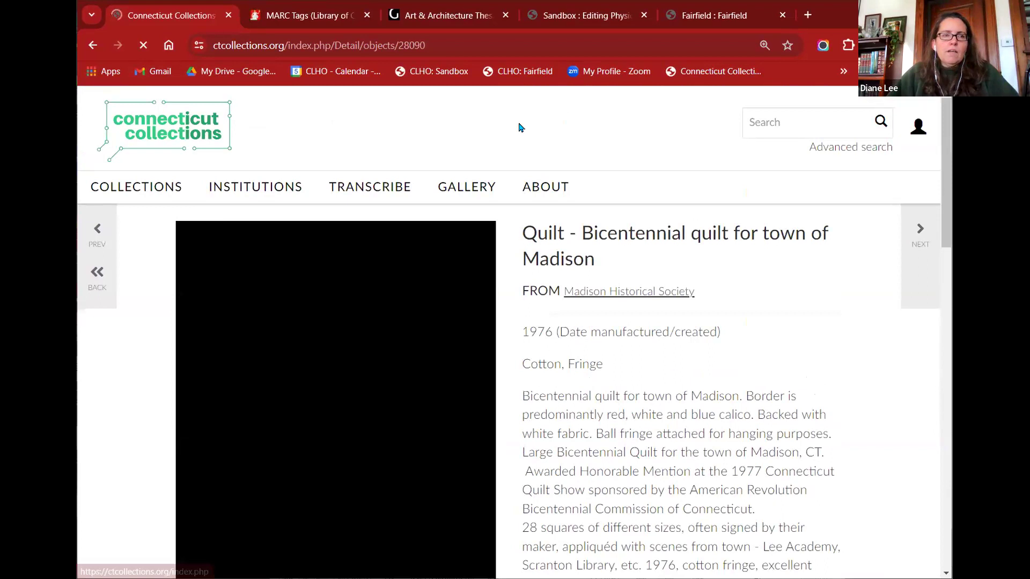
pyautogui.click(828, 118)
pyautogui.write('d')
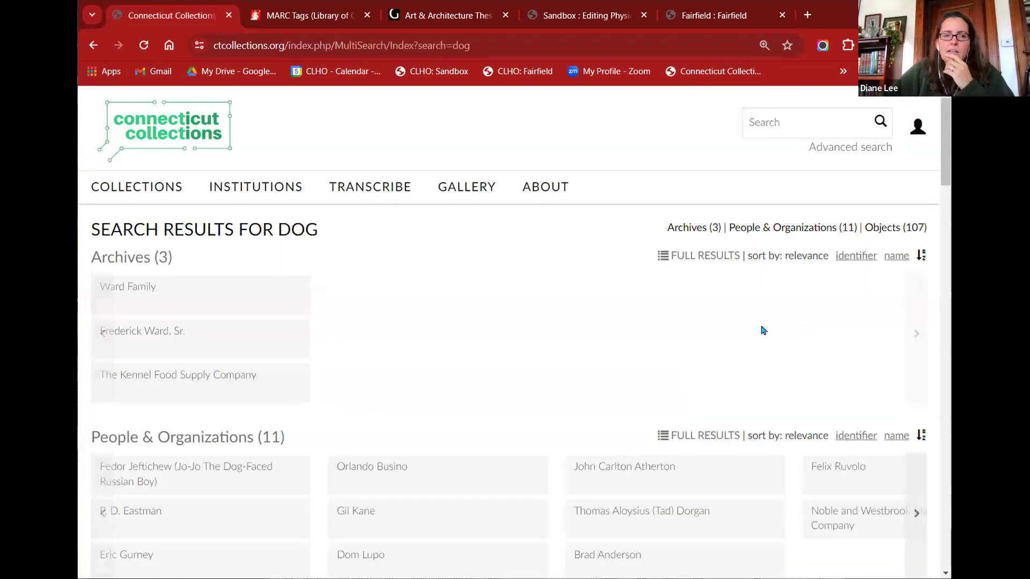
pyautogui.scroll(-5, 692, 322)
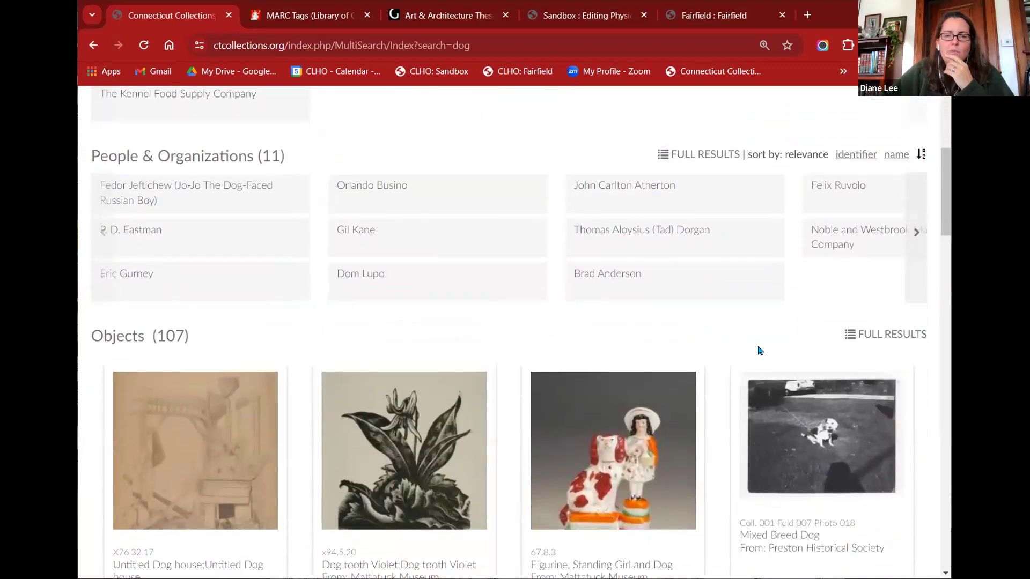
pyautogui.click(871, 336)
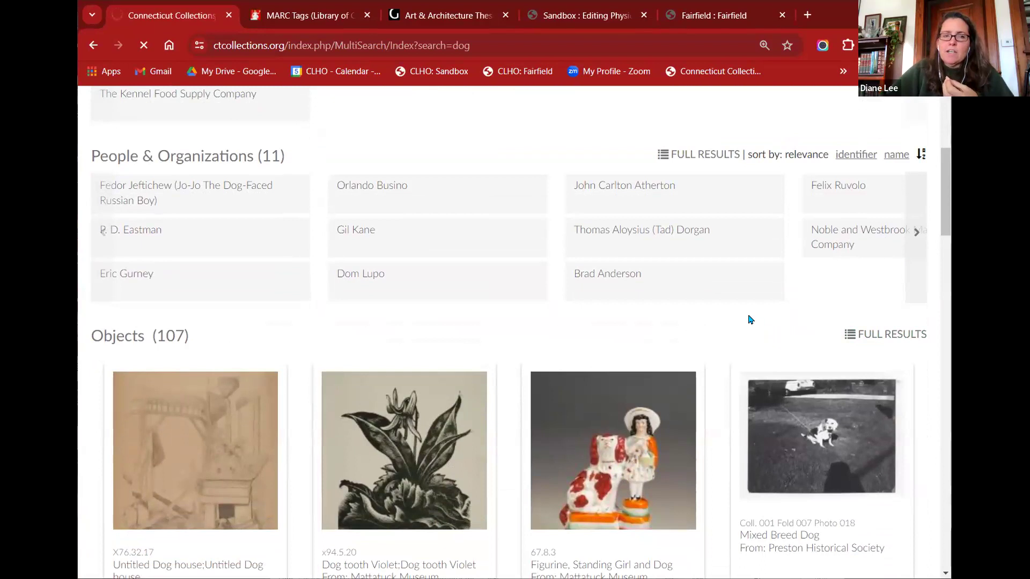
# - Look through the dog object results, examining how the listed items and photographs relate to the search term
pyautogui.scroll(-3, 749, 319)
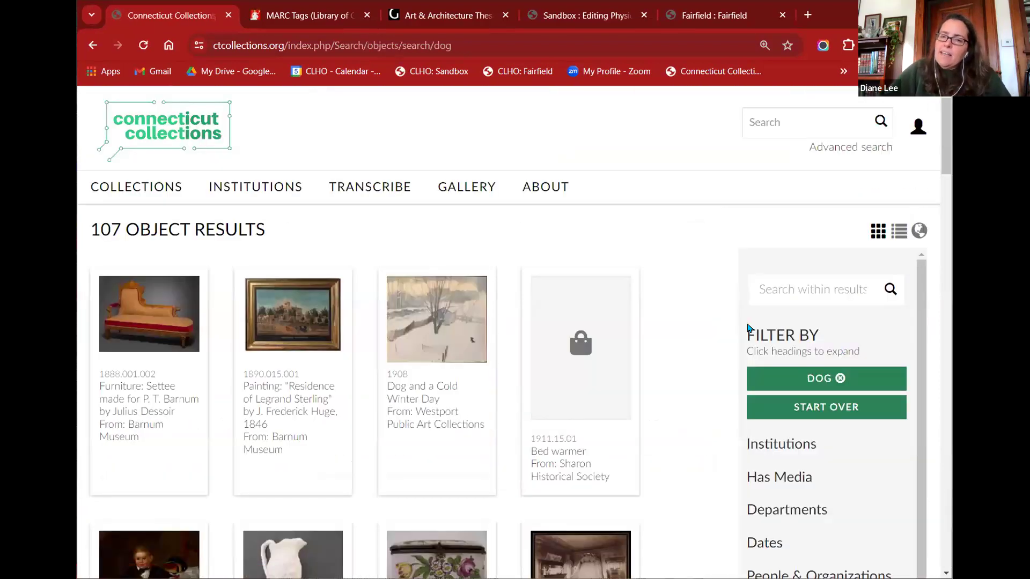
pyautogui.scroll(-2, 723, 330)
pyautogui.scroll(-2, 723, 330)
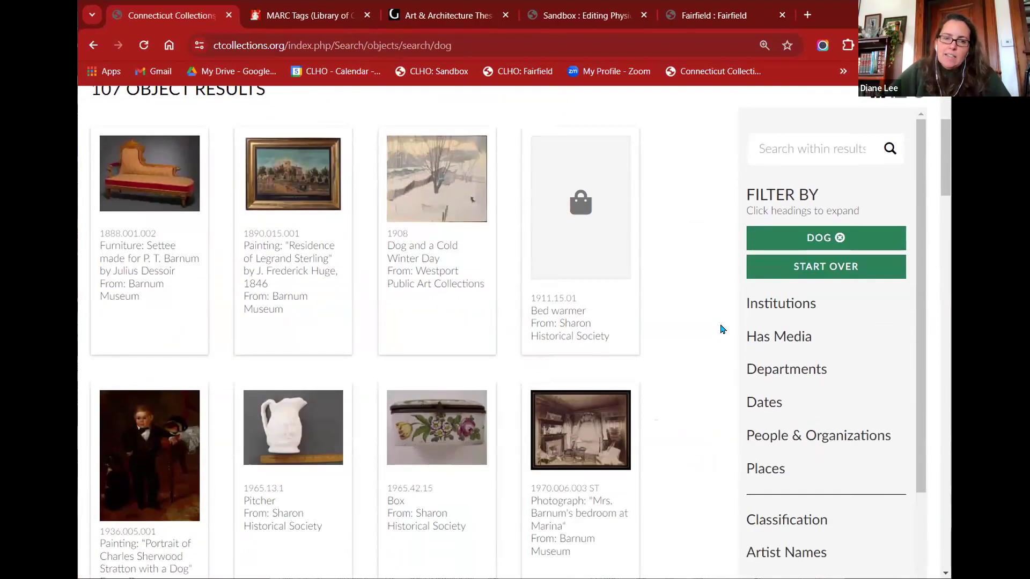
pyautogui.scroll(-4, 722, 330)
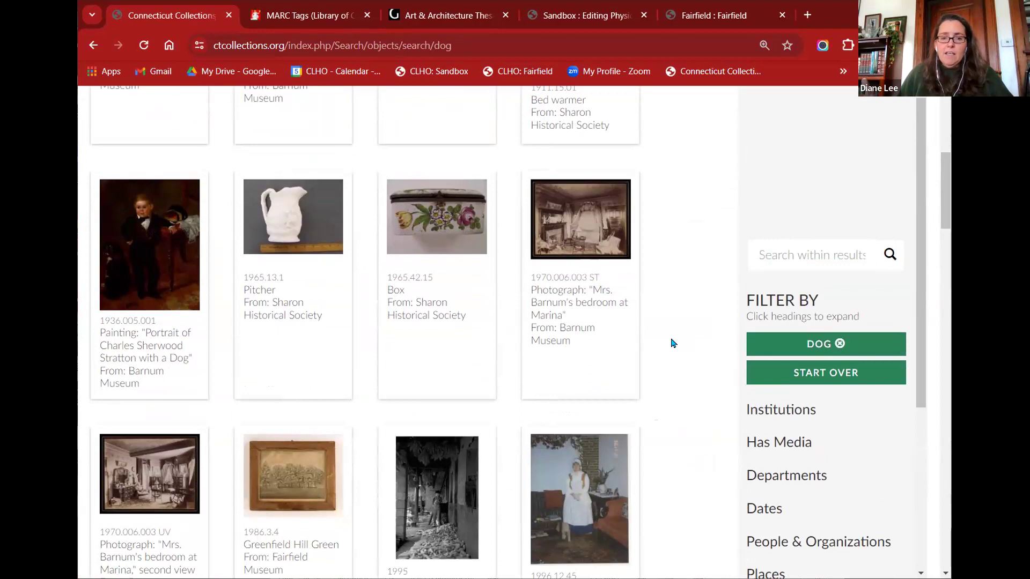
pyautogui.scroll(6, 671, 343)
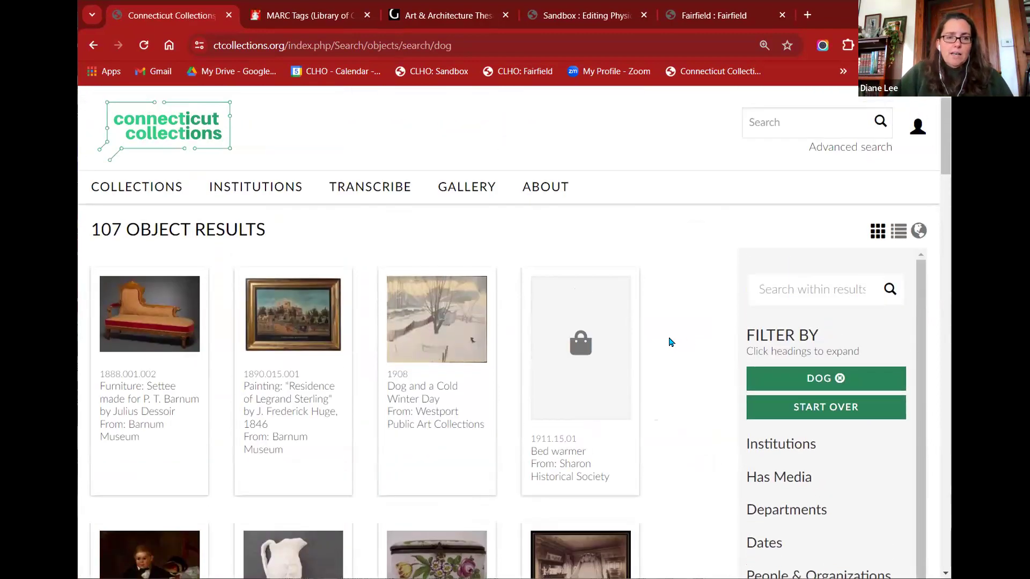
pyautogui.scroll(-10, 690, 341)
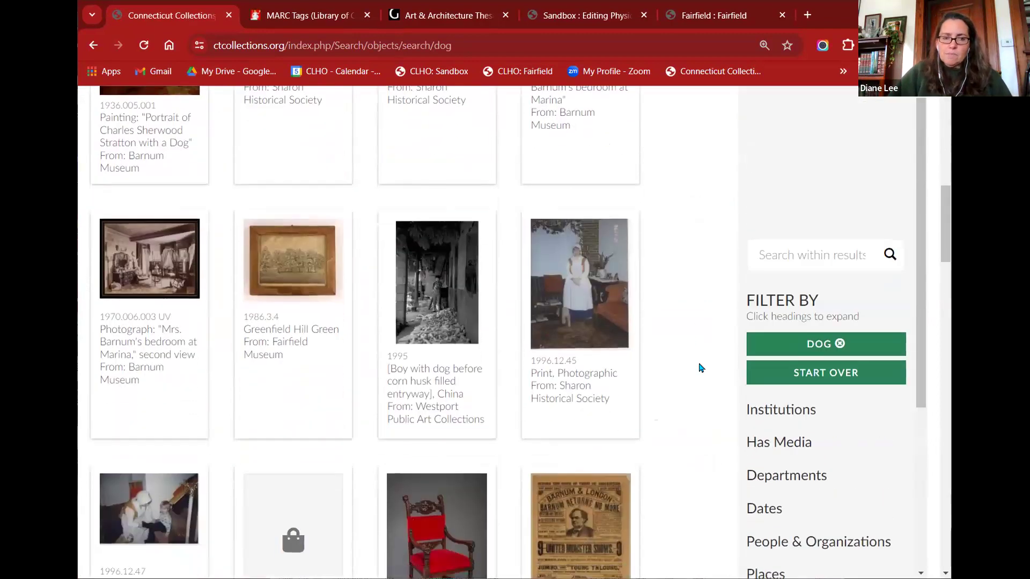
pyautogui.scroll(-8, 700, 368)
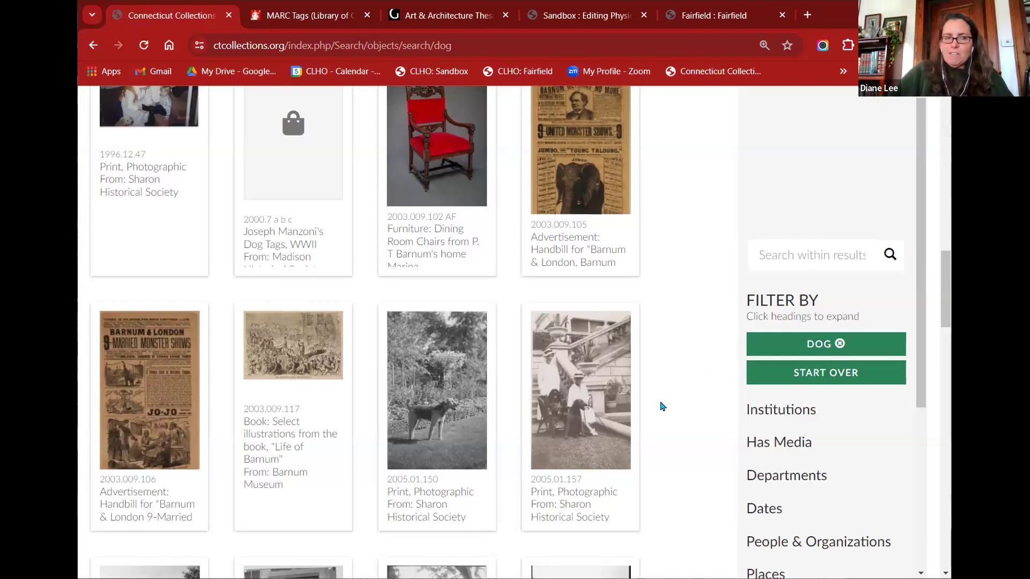
pyautogui.scroll(2, 276, 389)
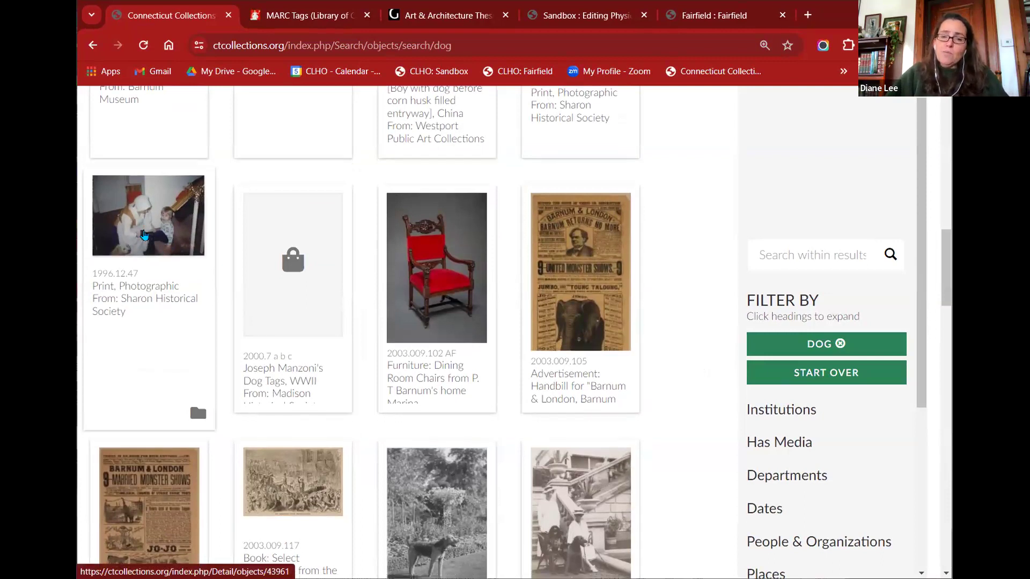
pyautogui.scroll(-2, 197, 260)
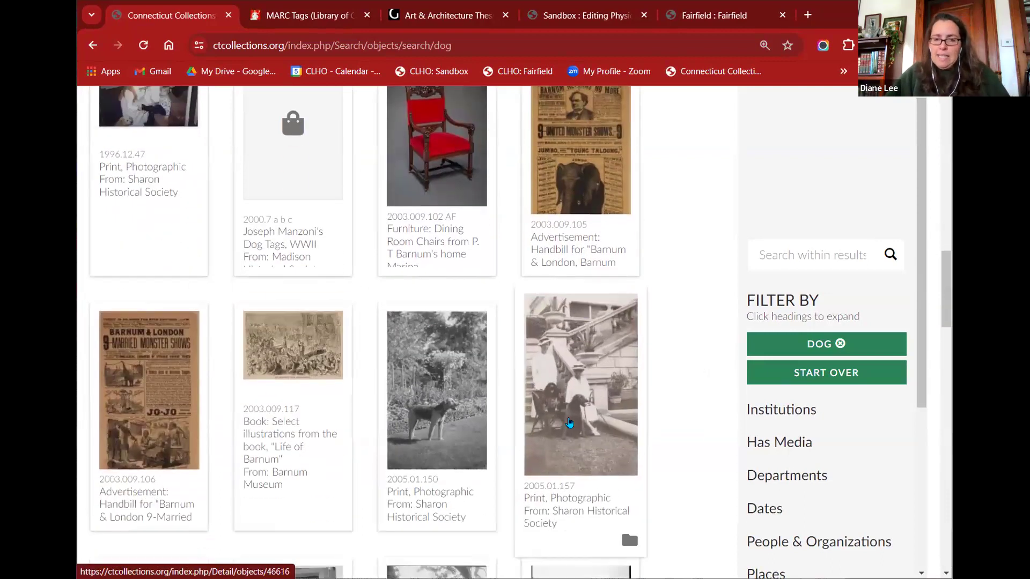
pyautogui.scroll(-3, 569, 424)
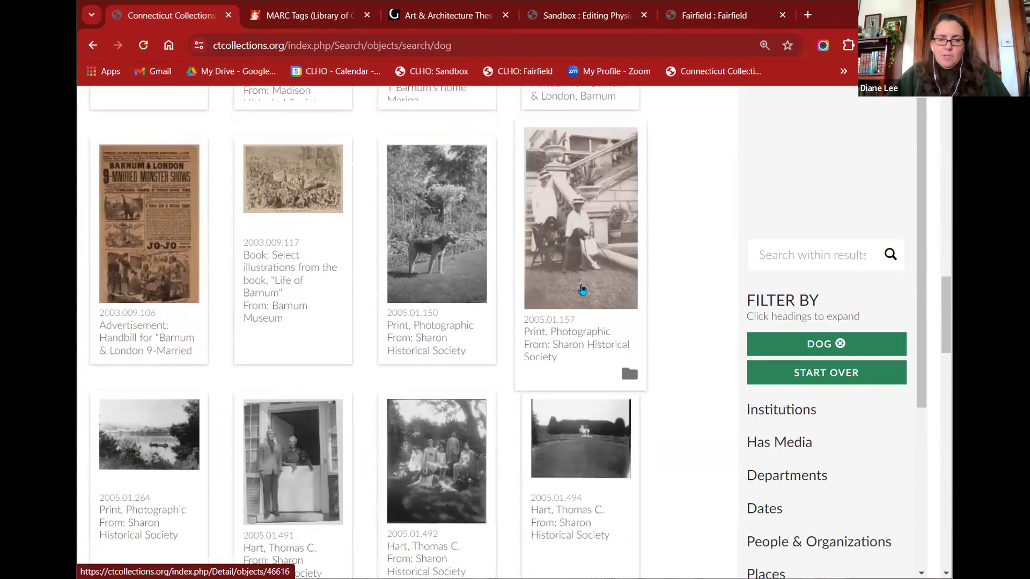
pyautogui.scroll(-2, 582, 290)
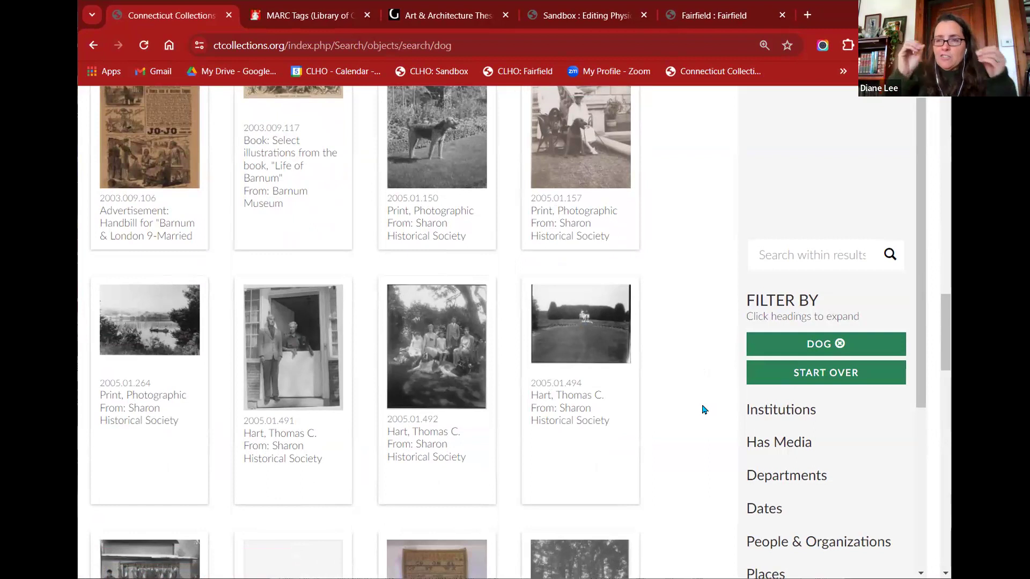
pyautogui.scroll(-4, 684, 395)
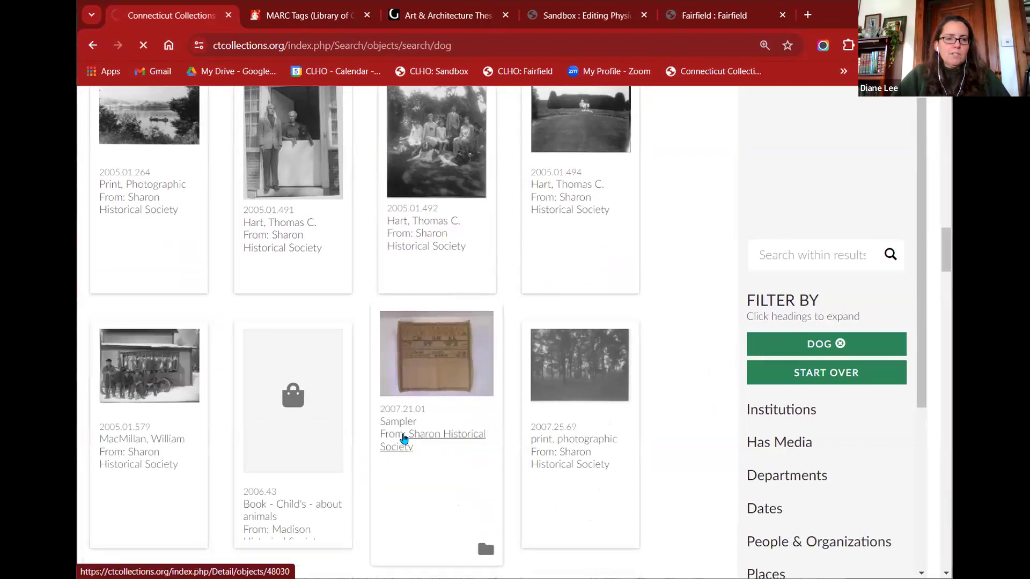
# - Open the Sharon Historical Society photograph of hunters beside a truck, examine its description for indexing terms, and return to the dog results
pyautogui.click(140, 423)
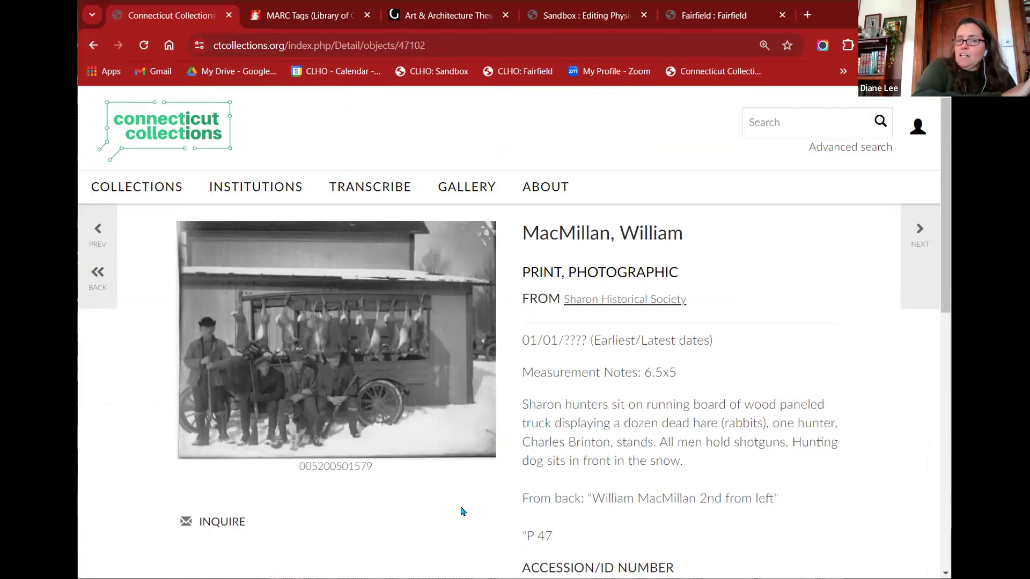
pyautogui.scroll(-4, 829, 408)
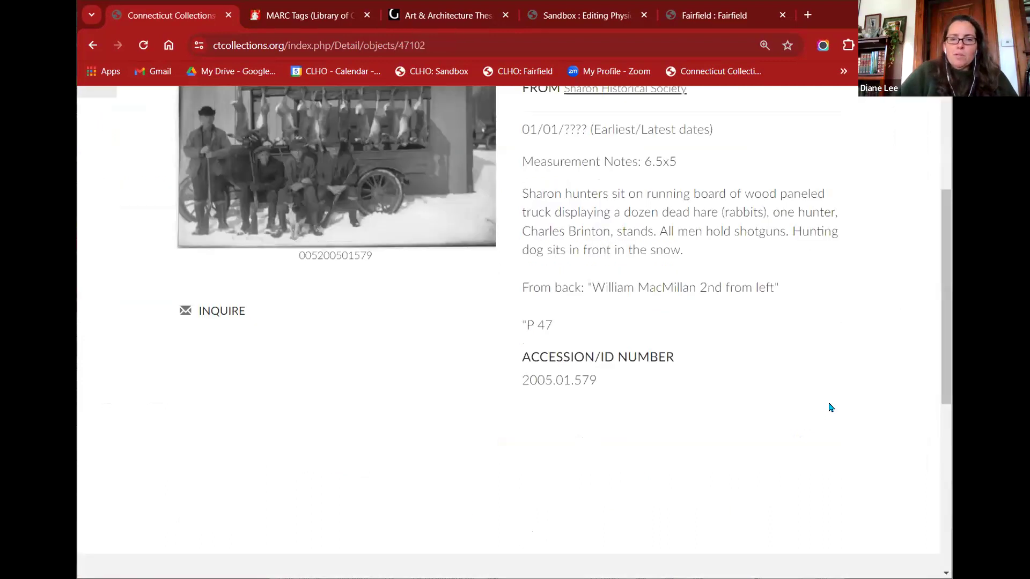
pyautogui.scroll(3, 767, 395)
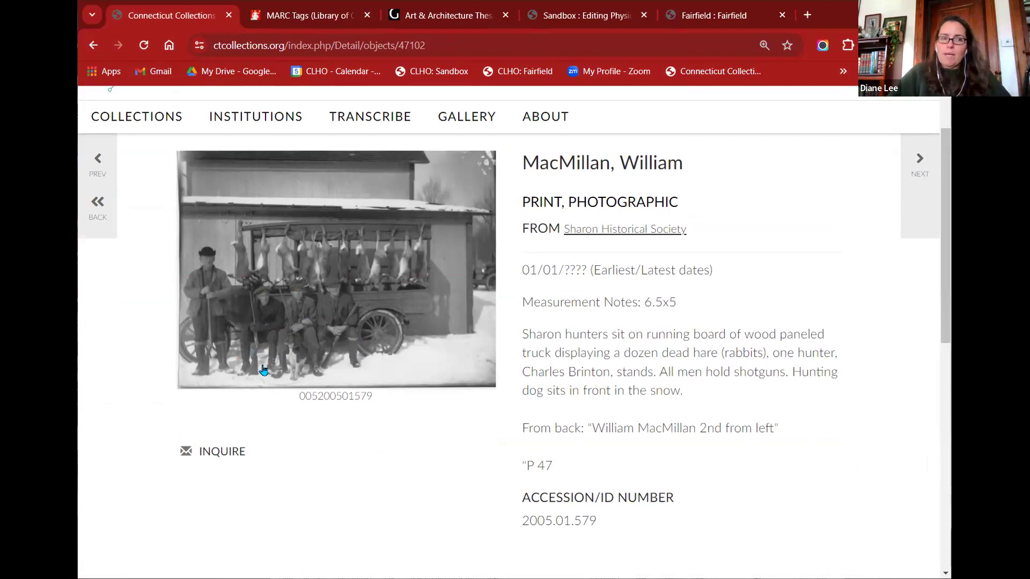
pyautogui.click(98, 165)
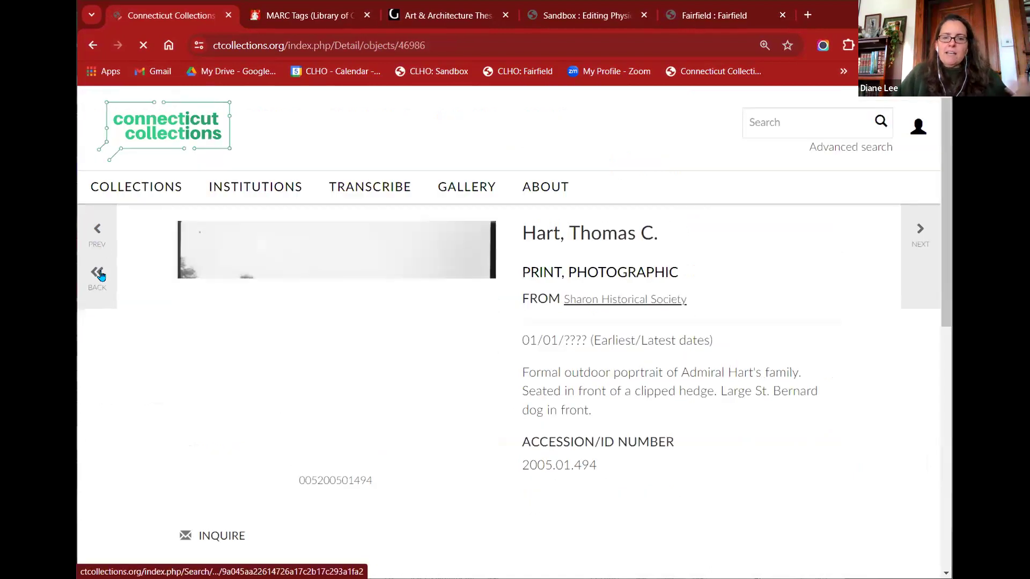
pyautogui.click(100, 275)
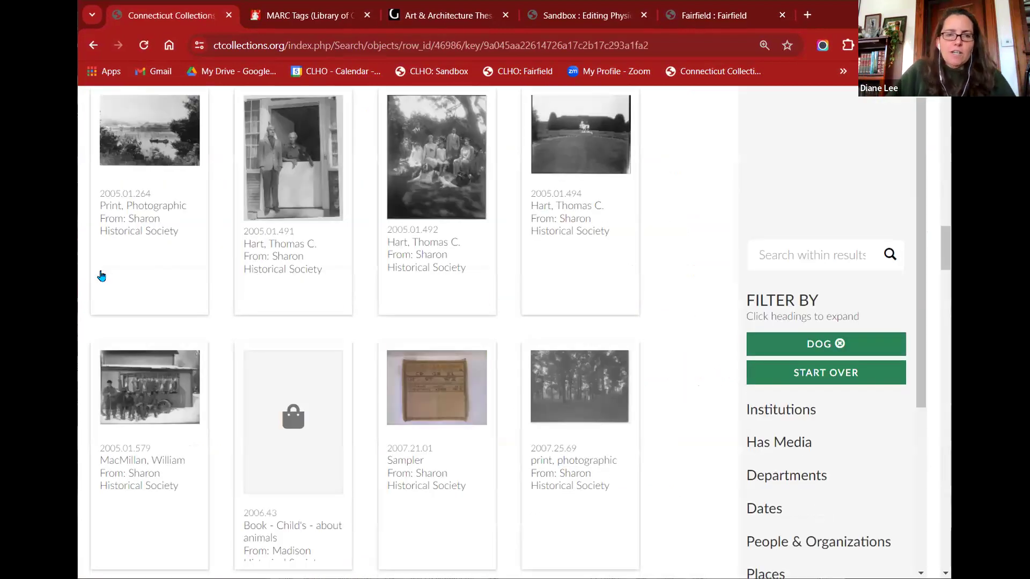
# - Expand the Subjects filter for the dog object results
pyautogui.scroll(5, 101, 276)
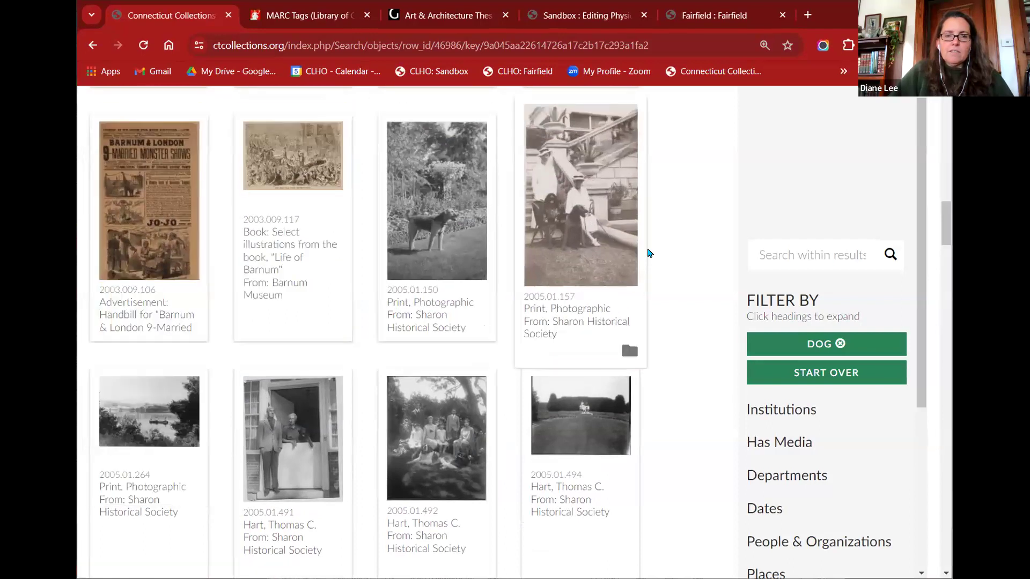
pyautogui.scroll(-6, 696, 276)
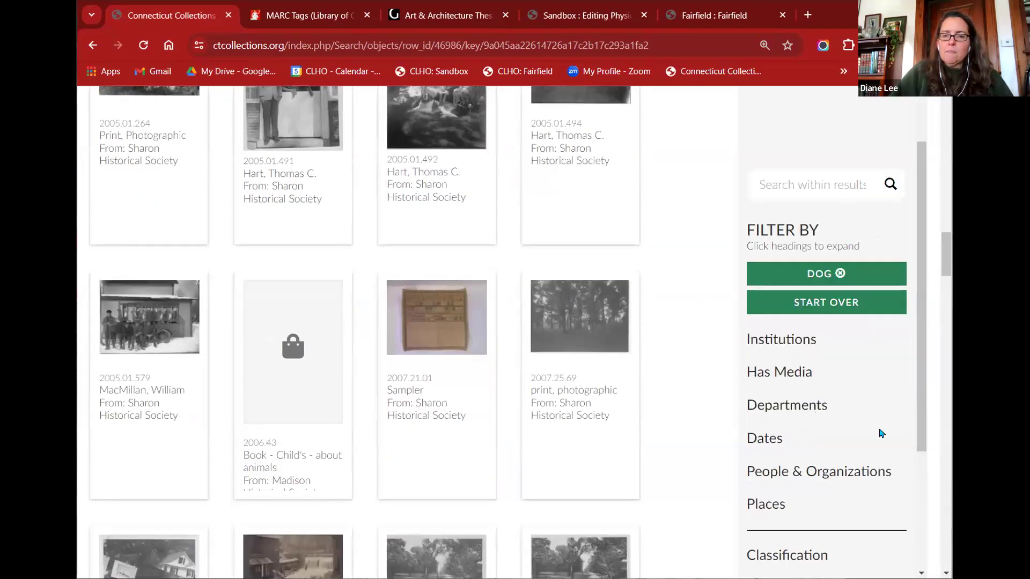
pyautogui.scroll(-3, 881, 433)
pyautogui.click(776, 436)
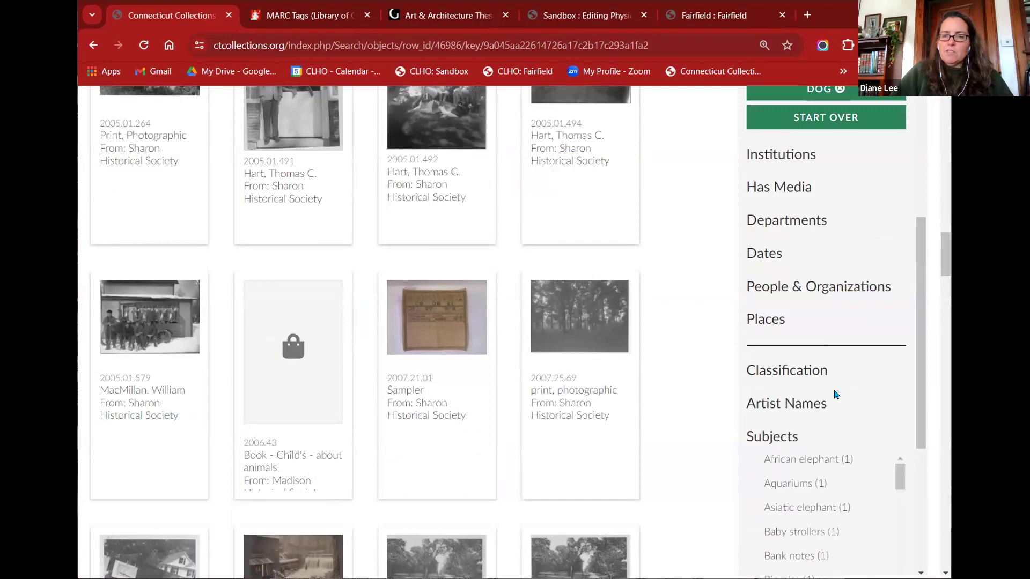
# - Filter the dog object results by the subject term Dogs
pyautogui.scroll(-5, 835, 394)
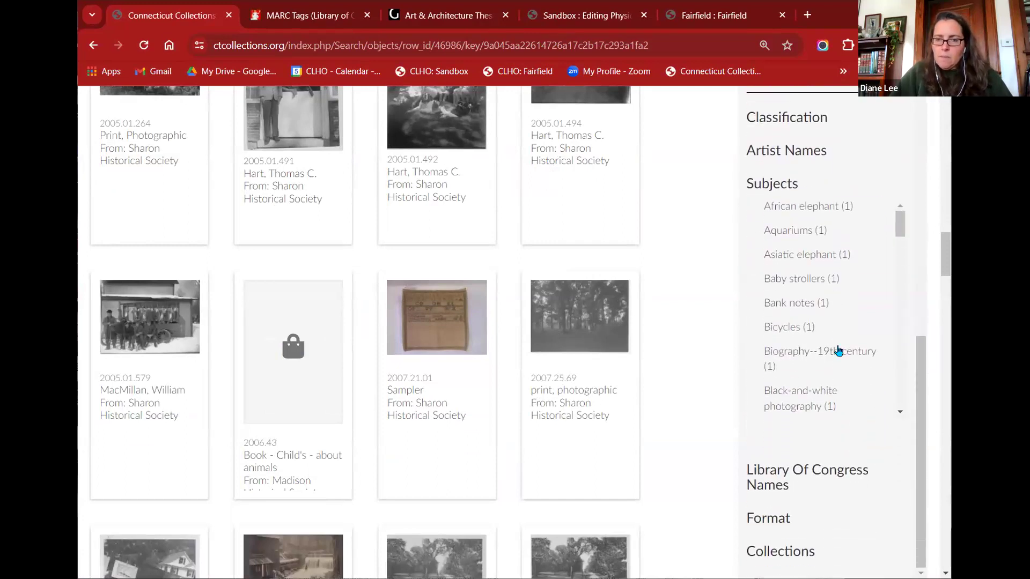
pyautogui.scroll(-5, 850, 335)
pyautogui.scroll(-1, 853, 335)
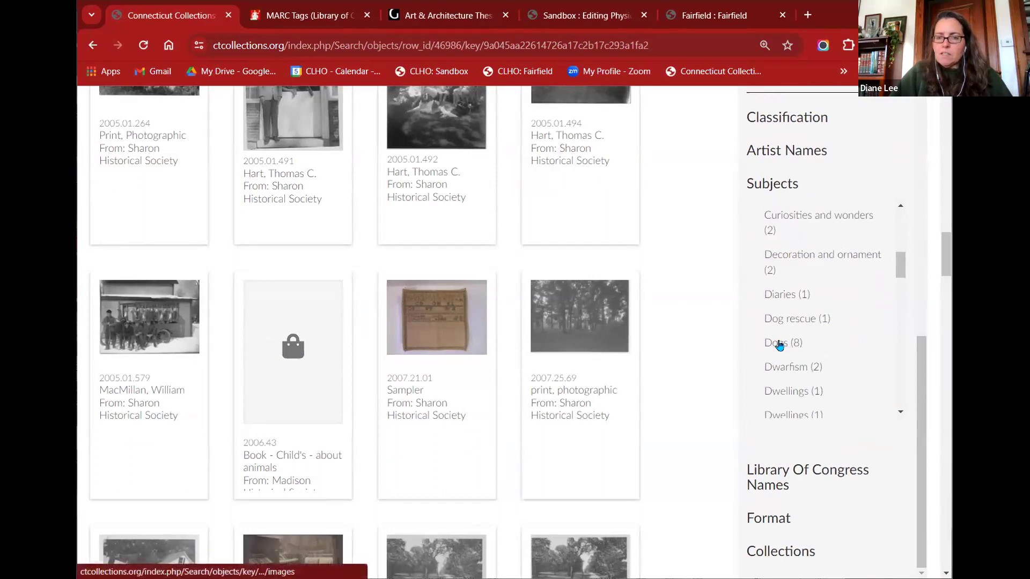
pyautogui.click(779, 344)
pyautogui.click(817, 432)
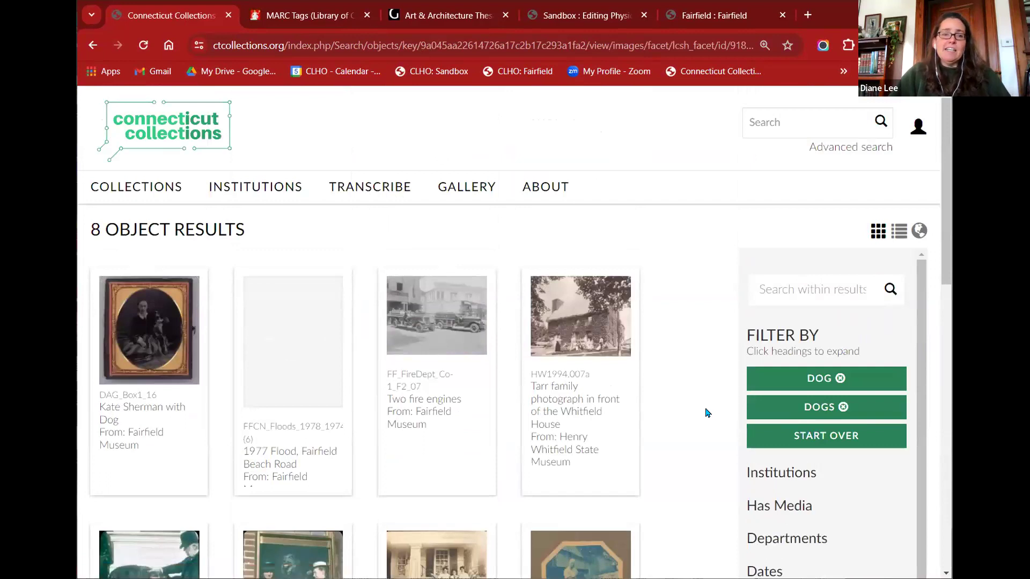
# - Open the Fairfield Museum portrait of a young woman with her dog and examine its description, classification and subject terms
pyautogui.scroll(-3, 569, 378)
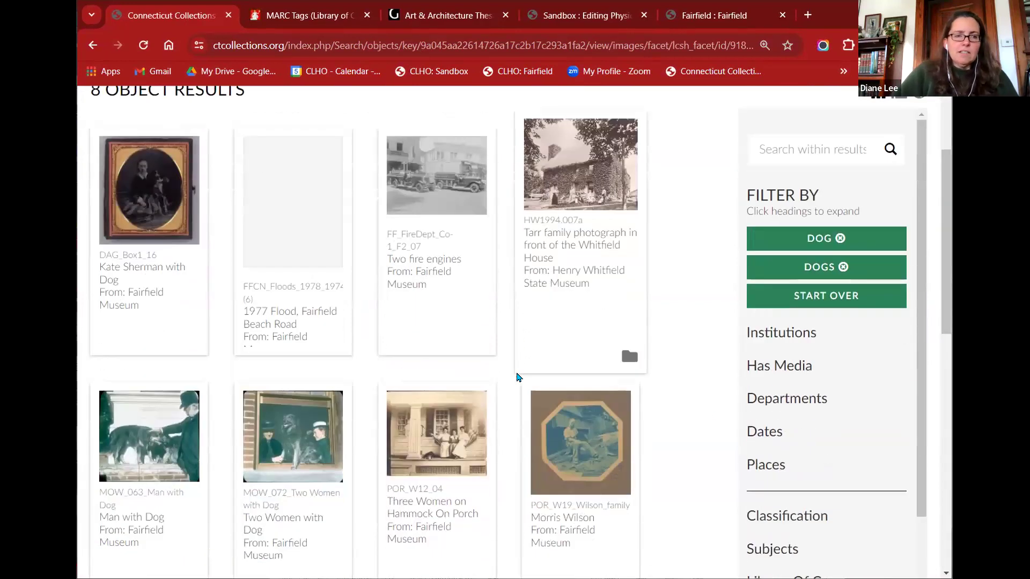
pyautogui.click(140, 186)
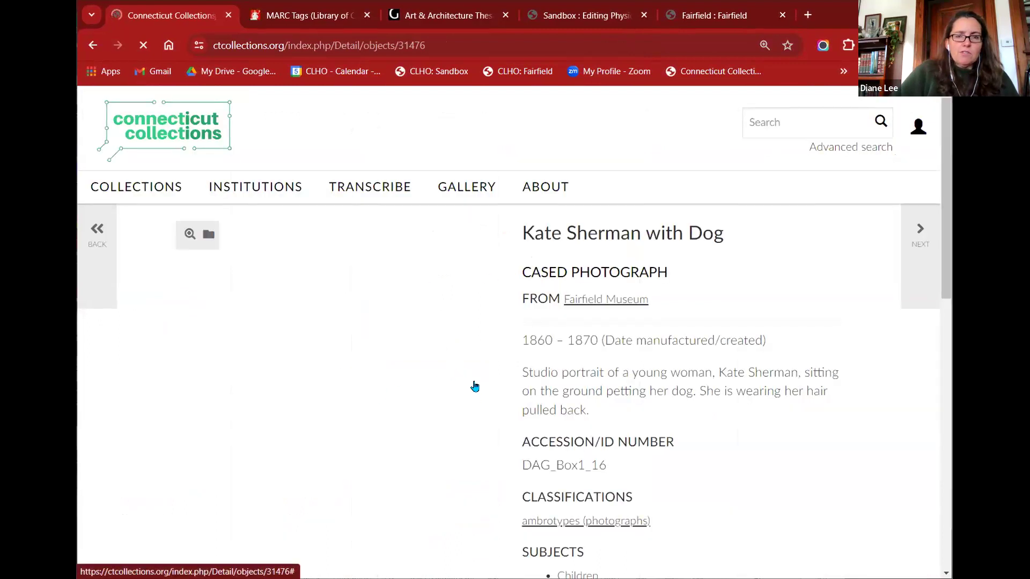
pyautogui.scroll(-1, 475, 386)
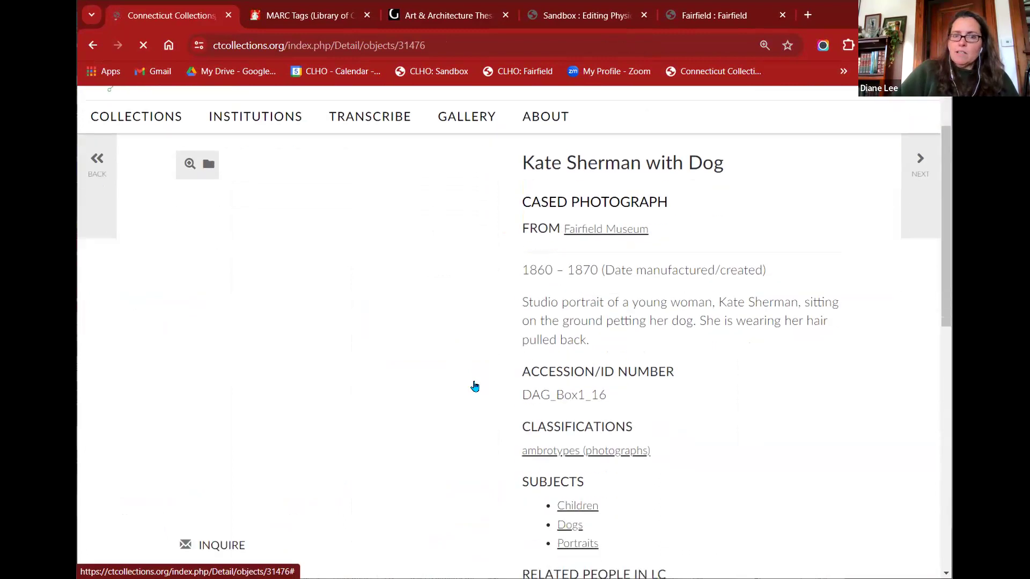
pyautogui.scroll(-1, 444, 303)
pyautogui.scroll(1, 446, 306)
# - Open the cased photograph in the full-size image viewer and zoom in and out to inspect the woman and the dog
pyautogui.click(239, 284)
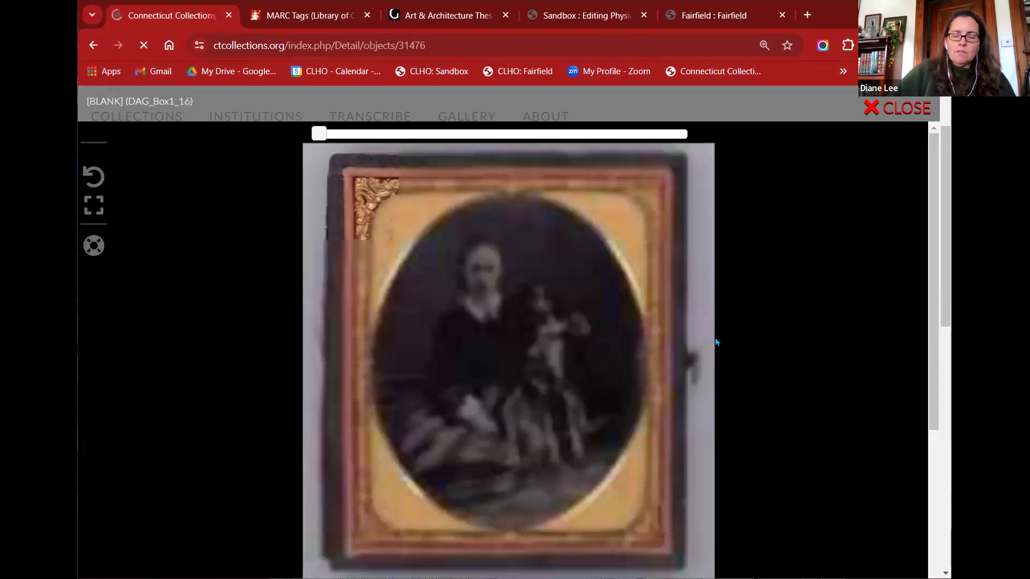
pyautogui.scroll(-3, 555, 403)
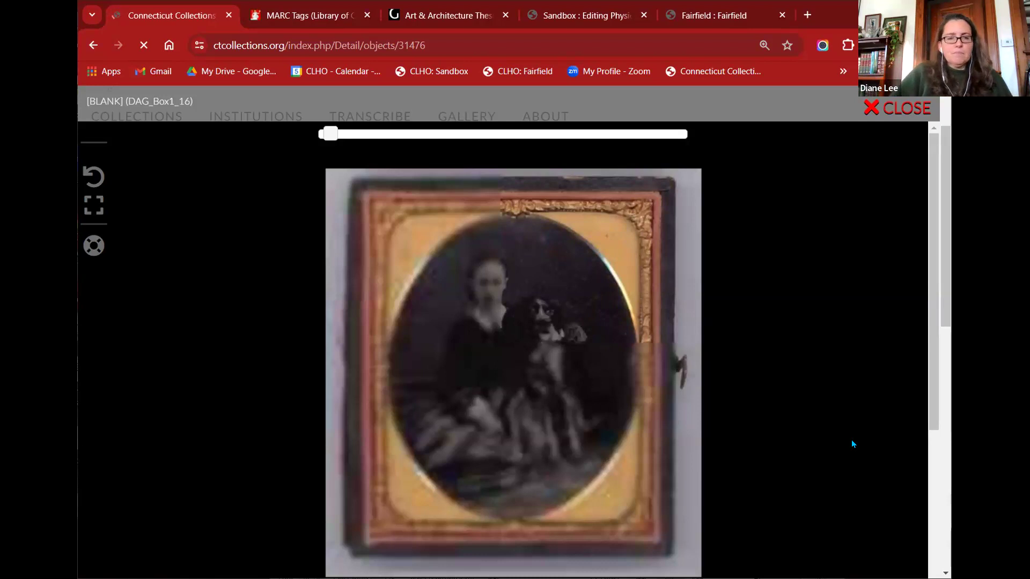
pyautogui.scroll(1, 851, 434)
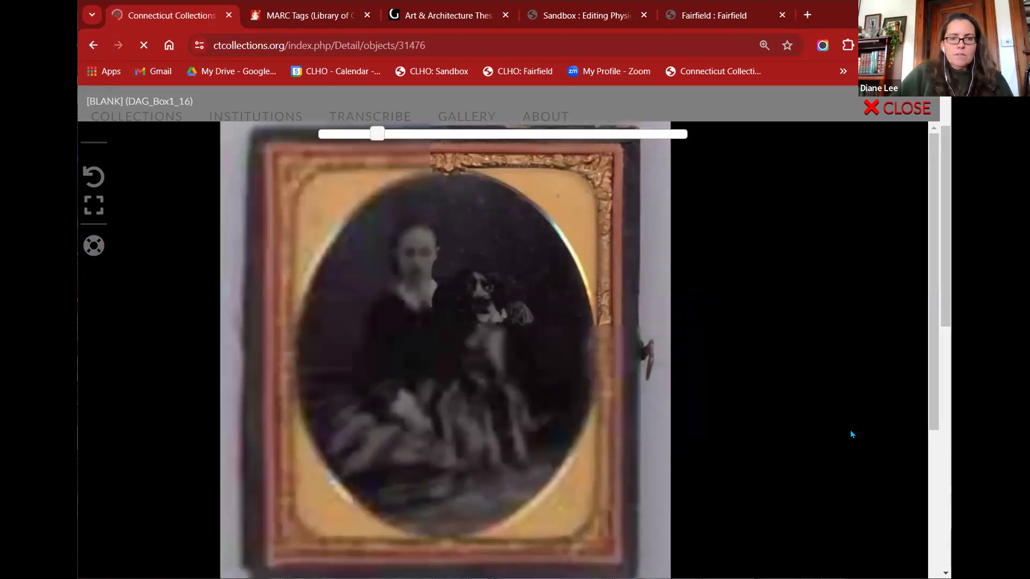
pyautogui.scroll(1, 485, 392)
pyautogui.moveTo(426, 340); pyautogui.dragTo(572, 368)
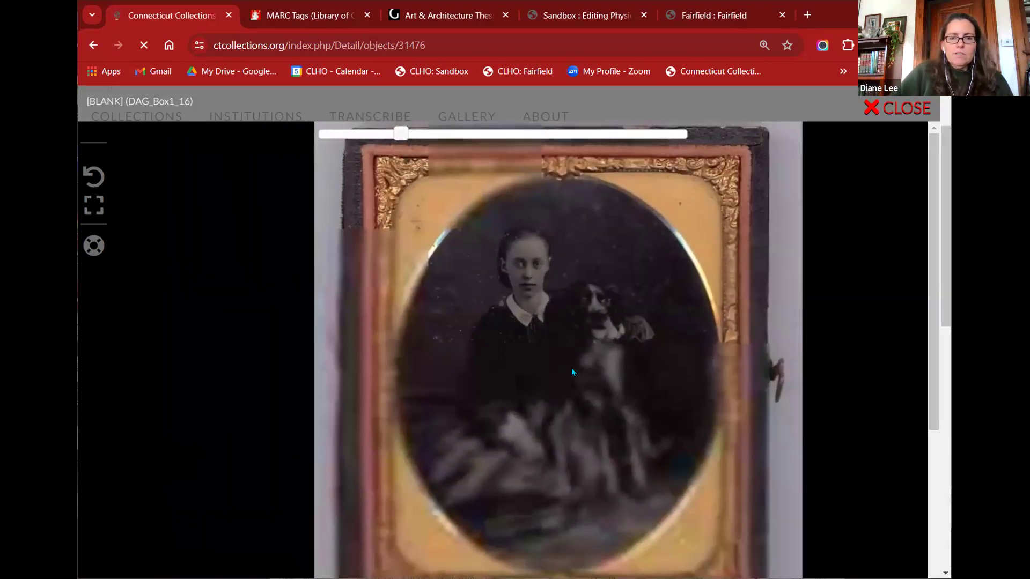
pyautogui.scroll(2, 571, 368)
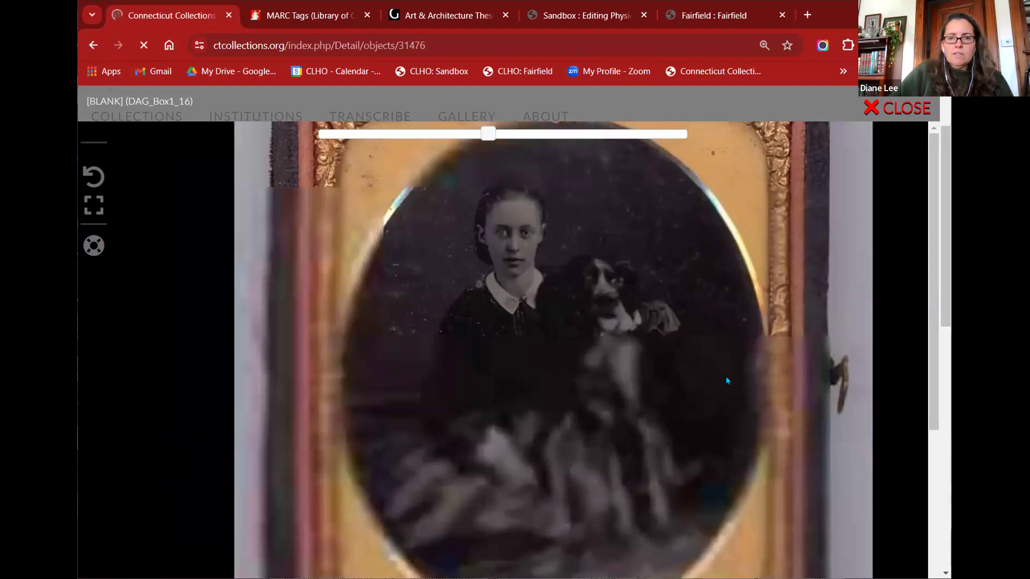
pyautogui.scroll(-1, 726, 376)
pyautogui.scroll(3, 727, 379)
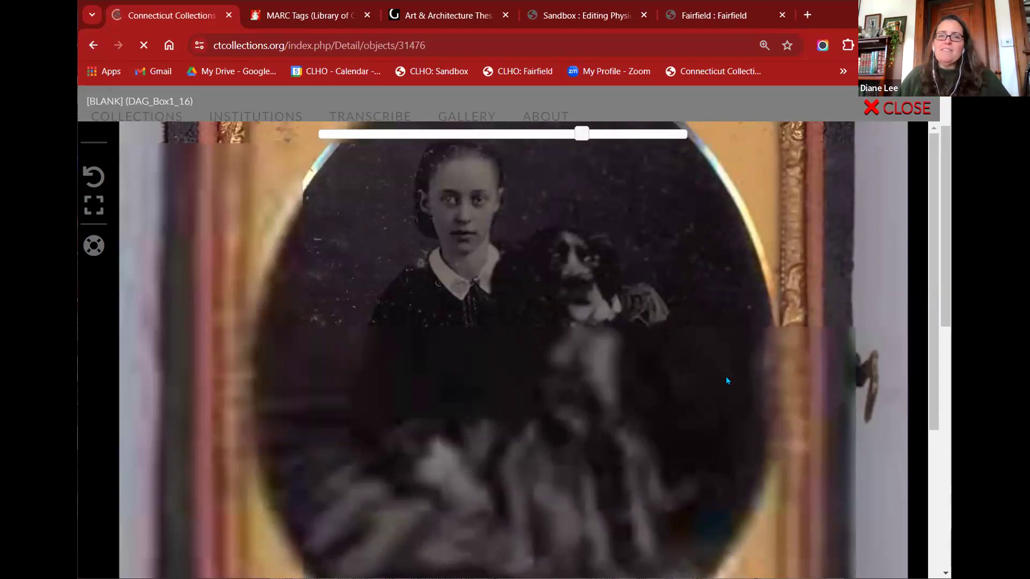
pyautogui.scroll(-5, 600, 378)
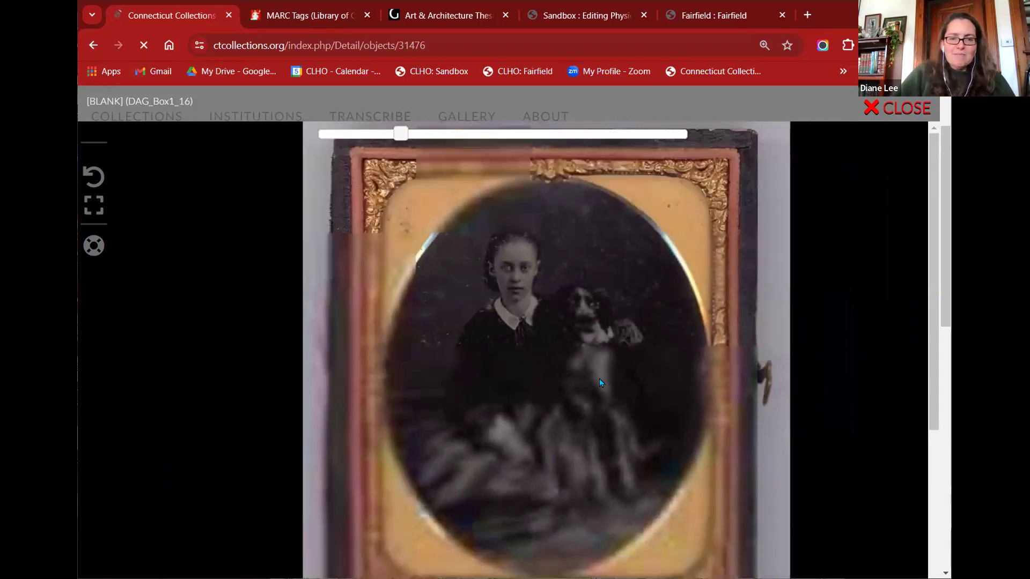